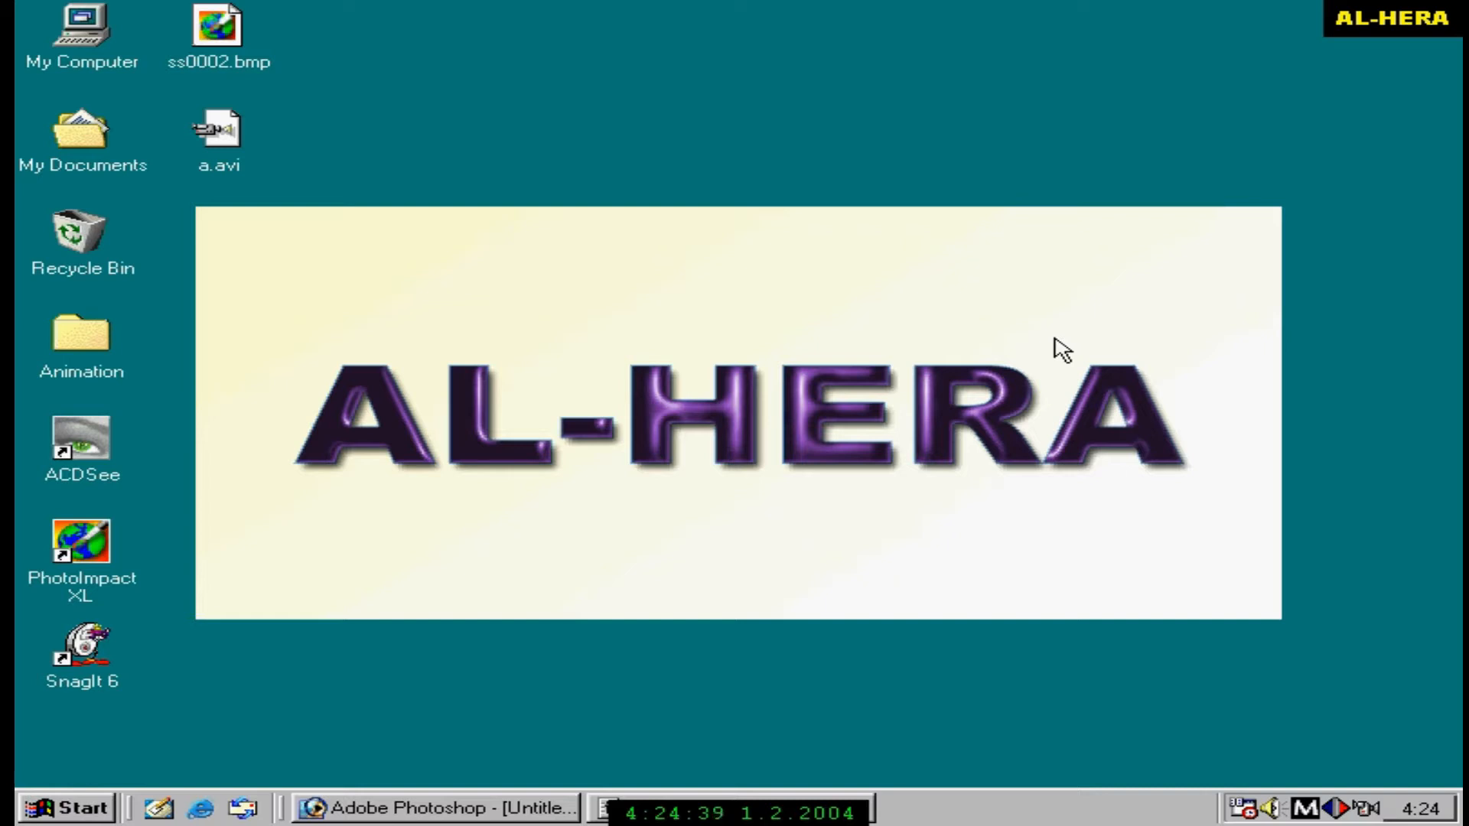
left_click(961, 437)
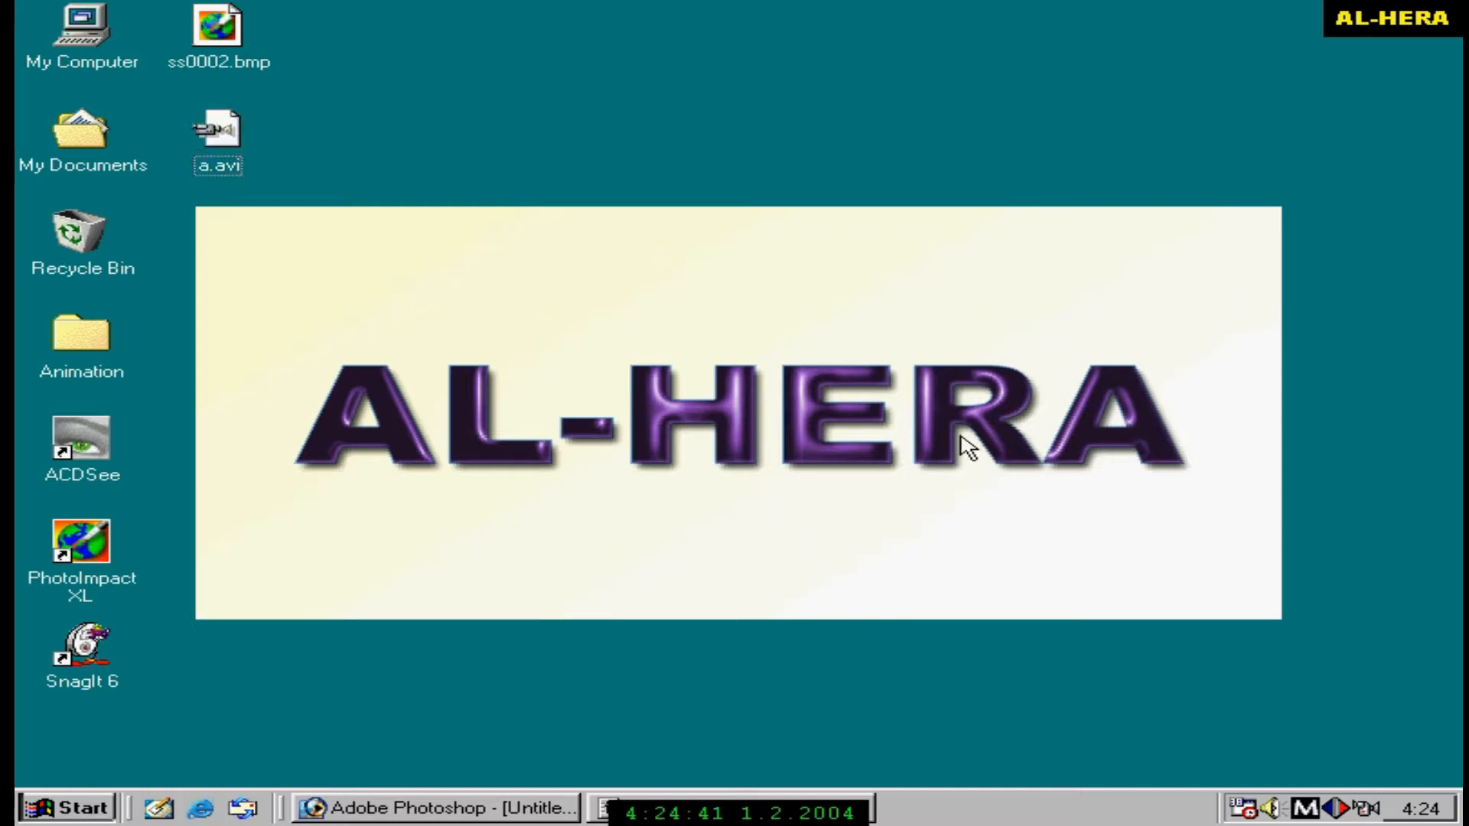
right_click(961, 440)
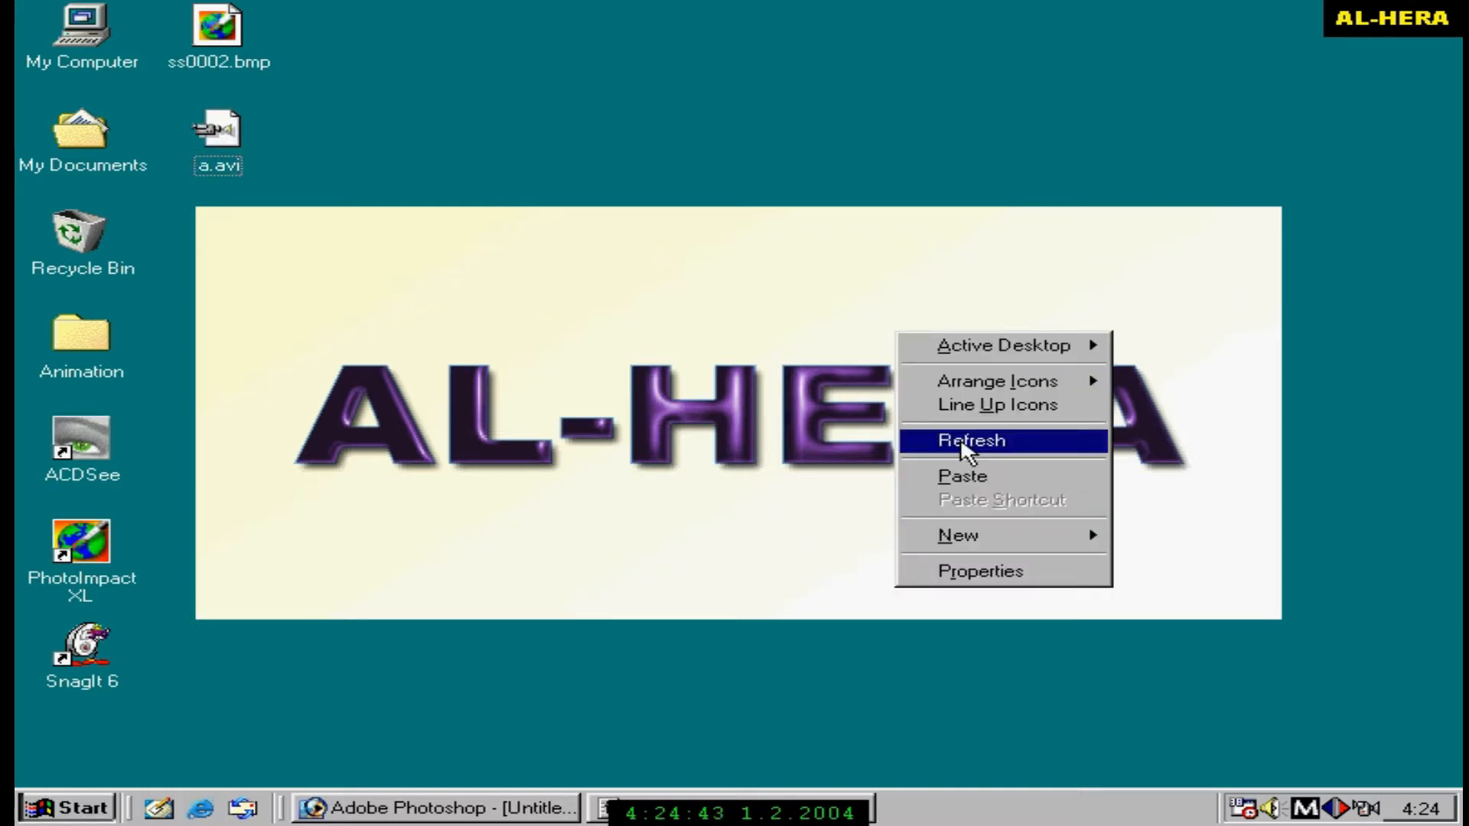
left_click(962, 444)
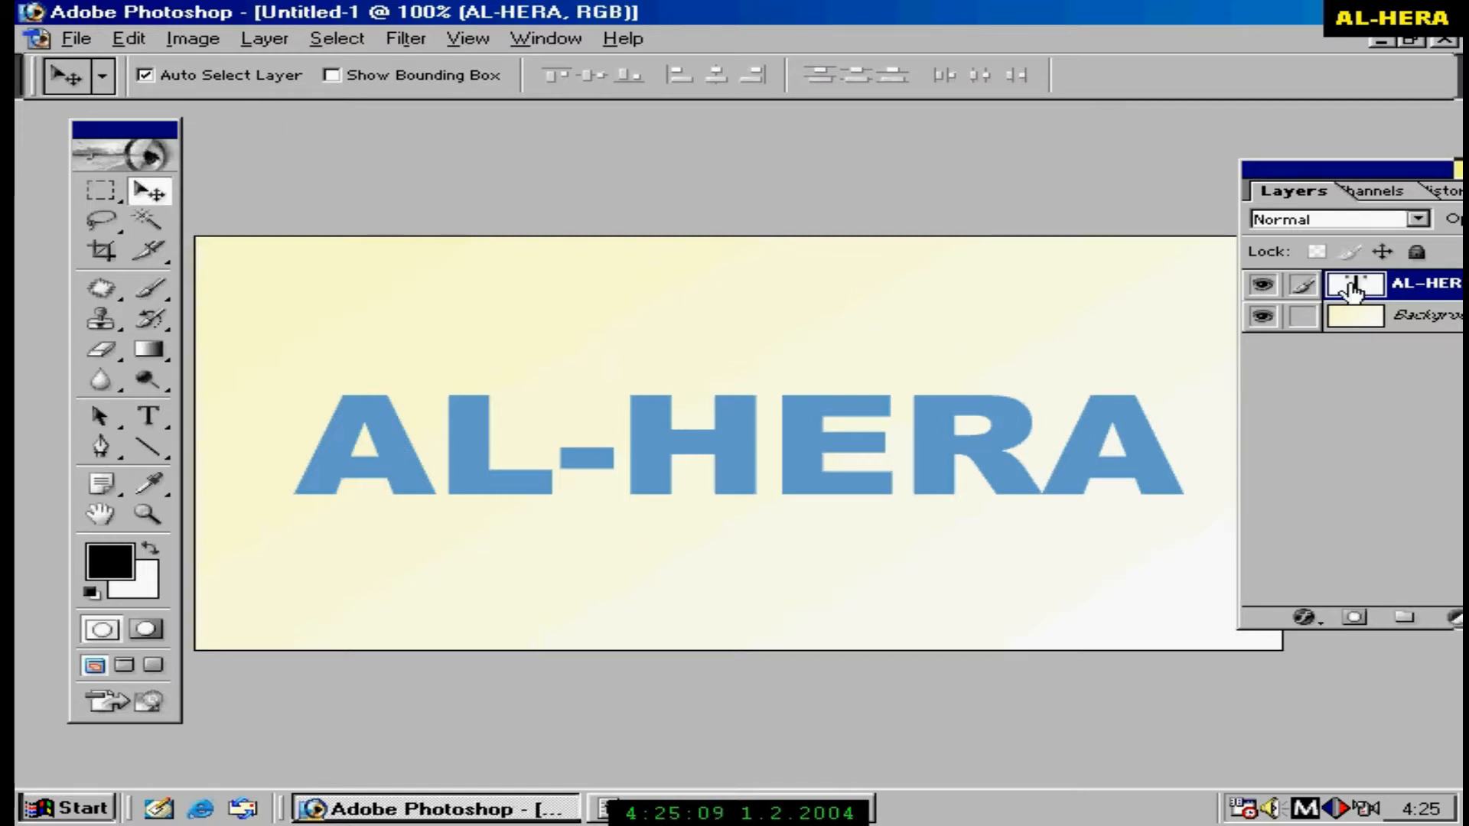
Check the fill colour of the AL-HERA text in the colour picker.
key("t")
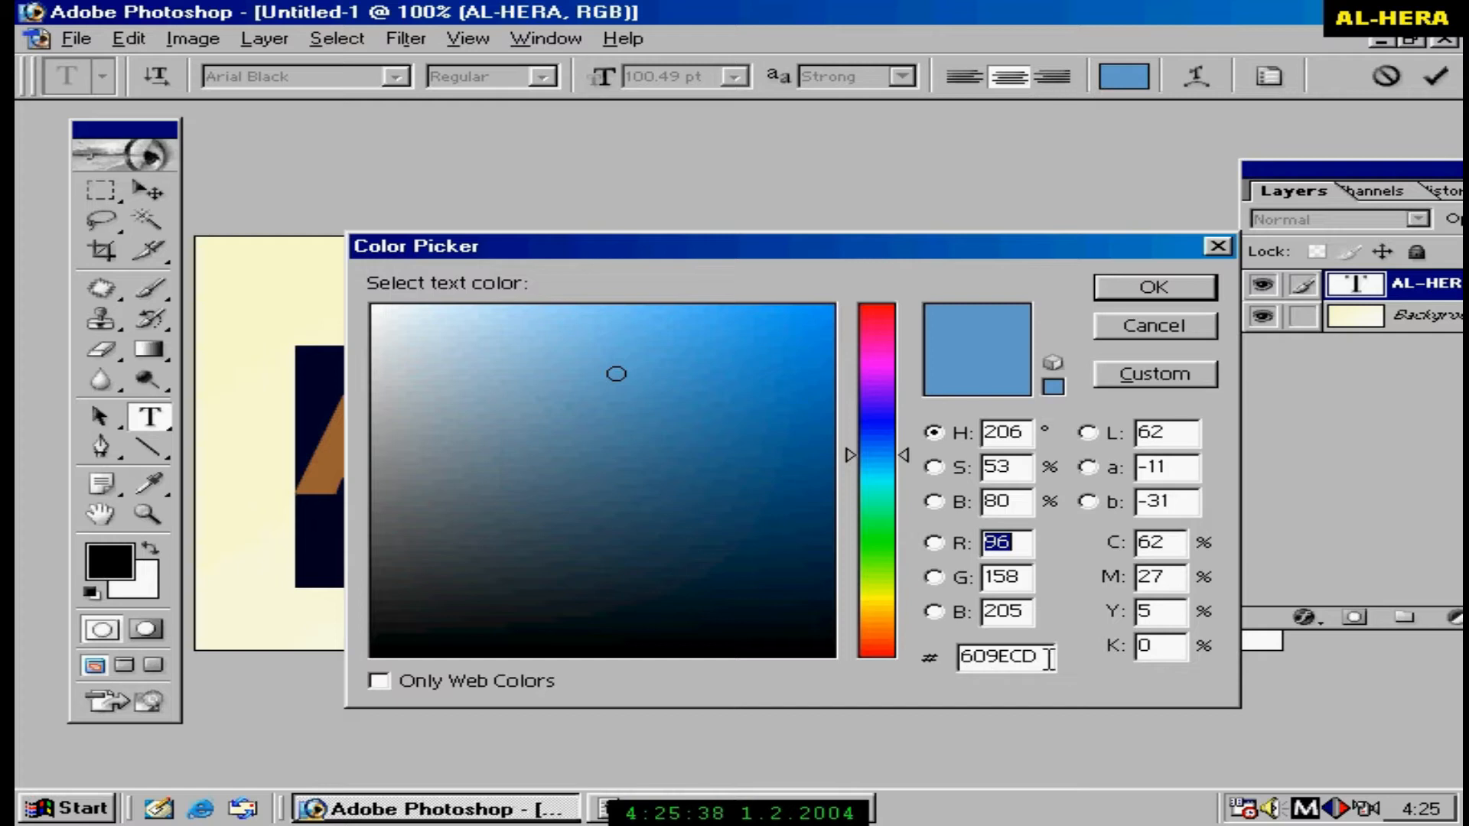
left_click(1150, 290)
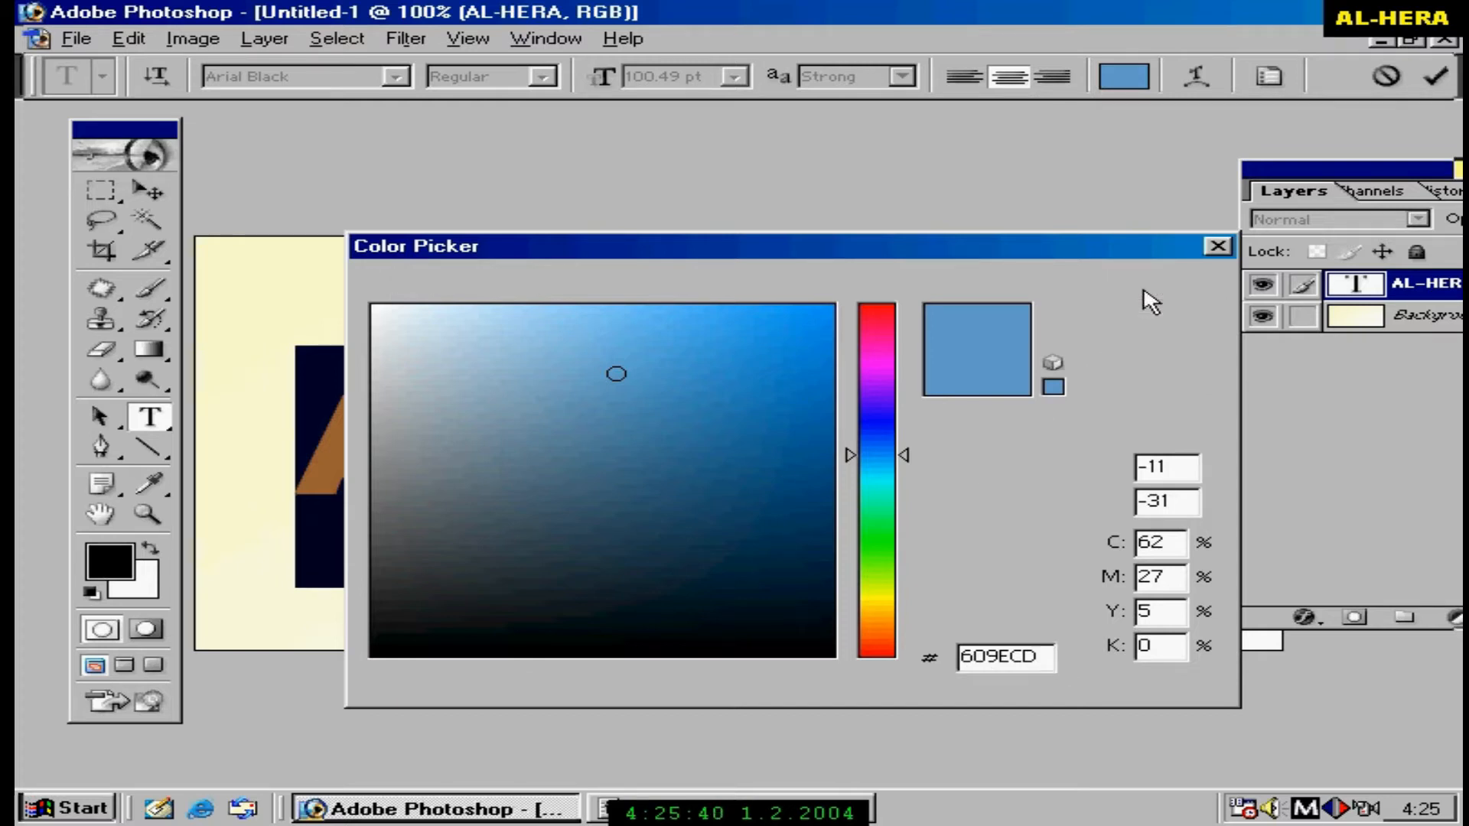
left_click(149, 189)
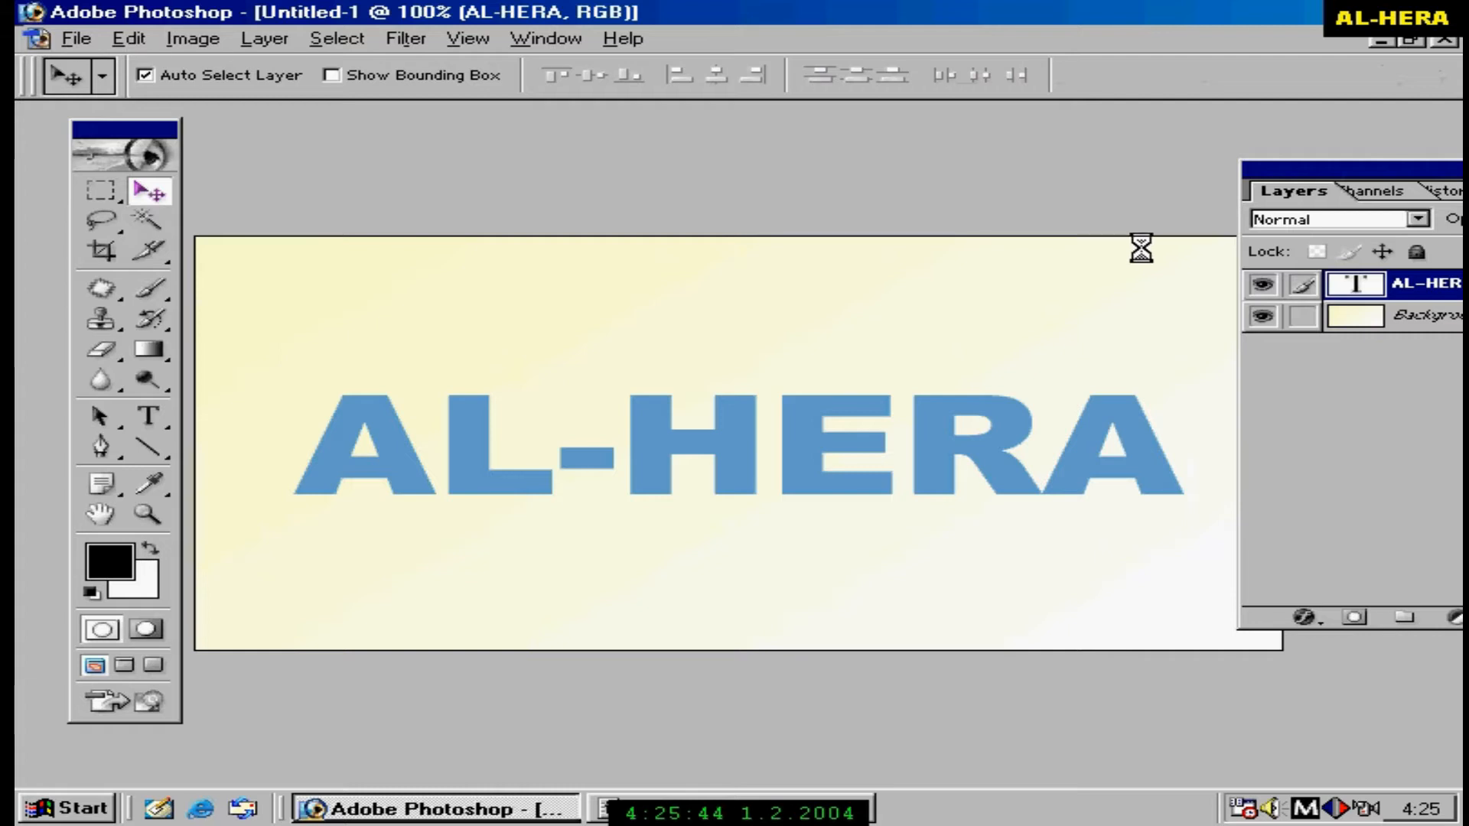
Duplicate the AL-HERA text layer under the name "text" and hide the original AL-HERA layer.
left_click_drag(1302, 182, 1182, 187)
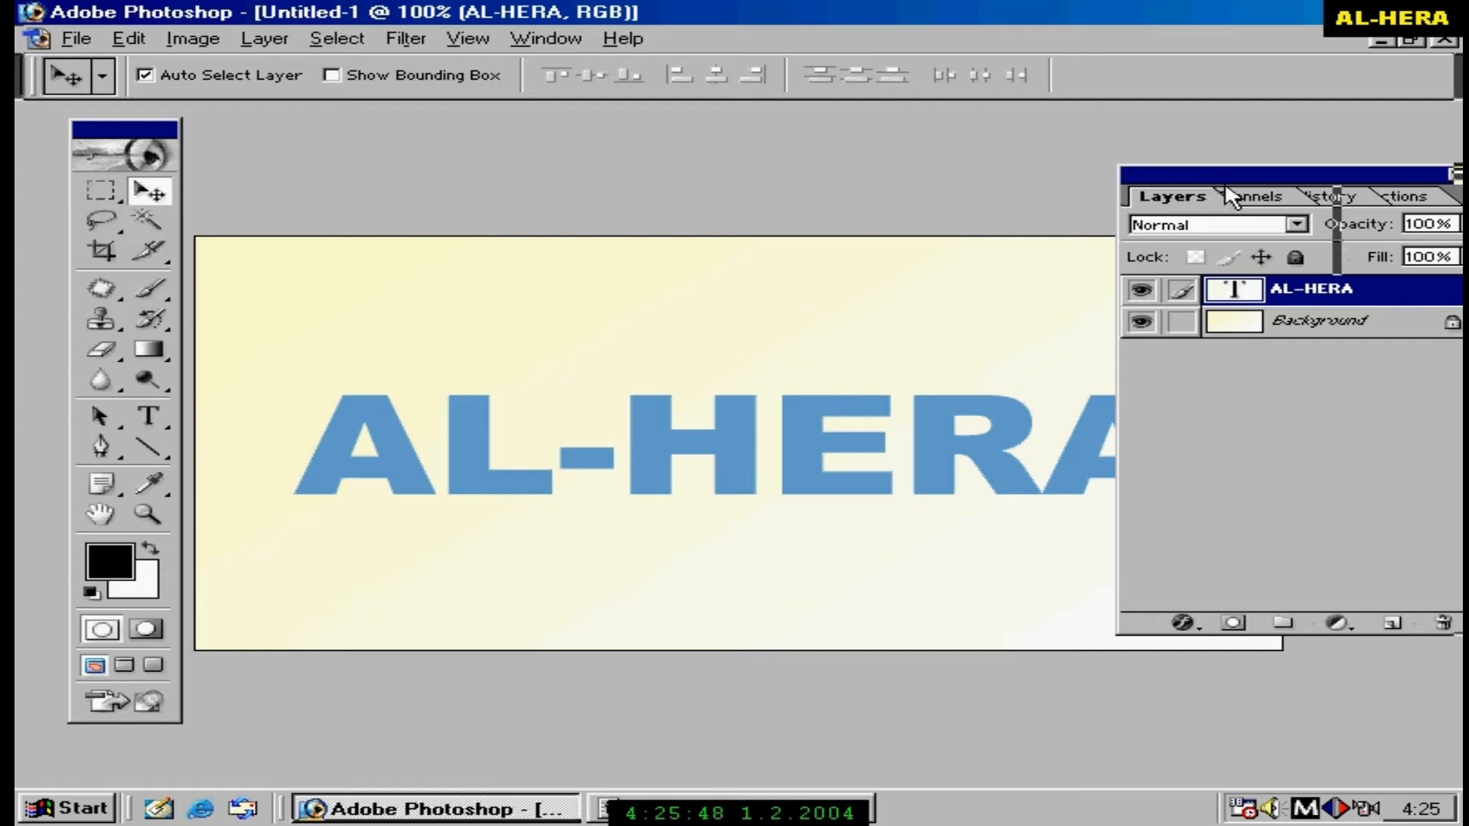
right_click(1382, 292)
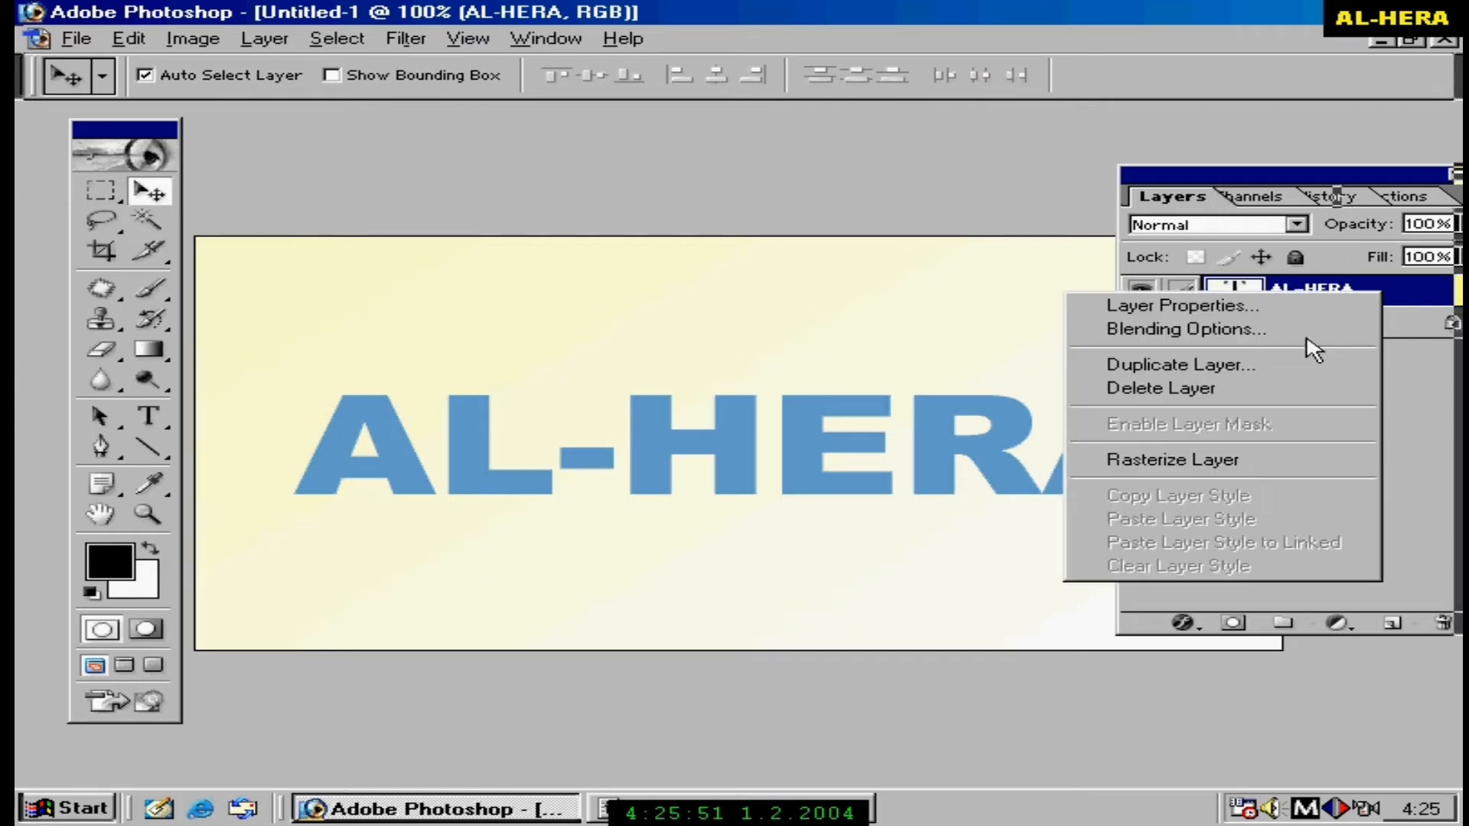
left_click(1256, 366)
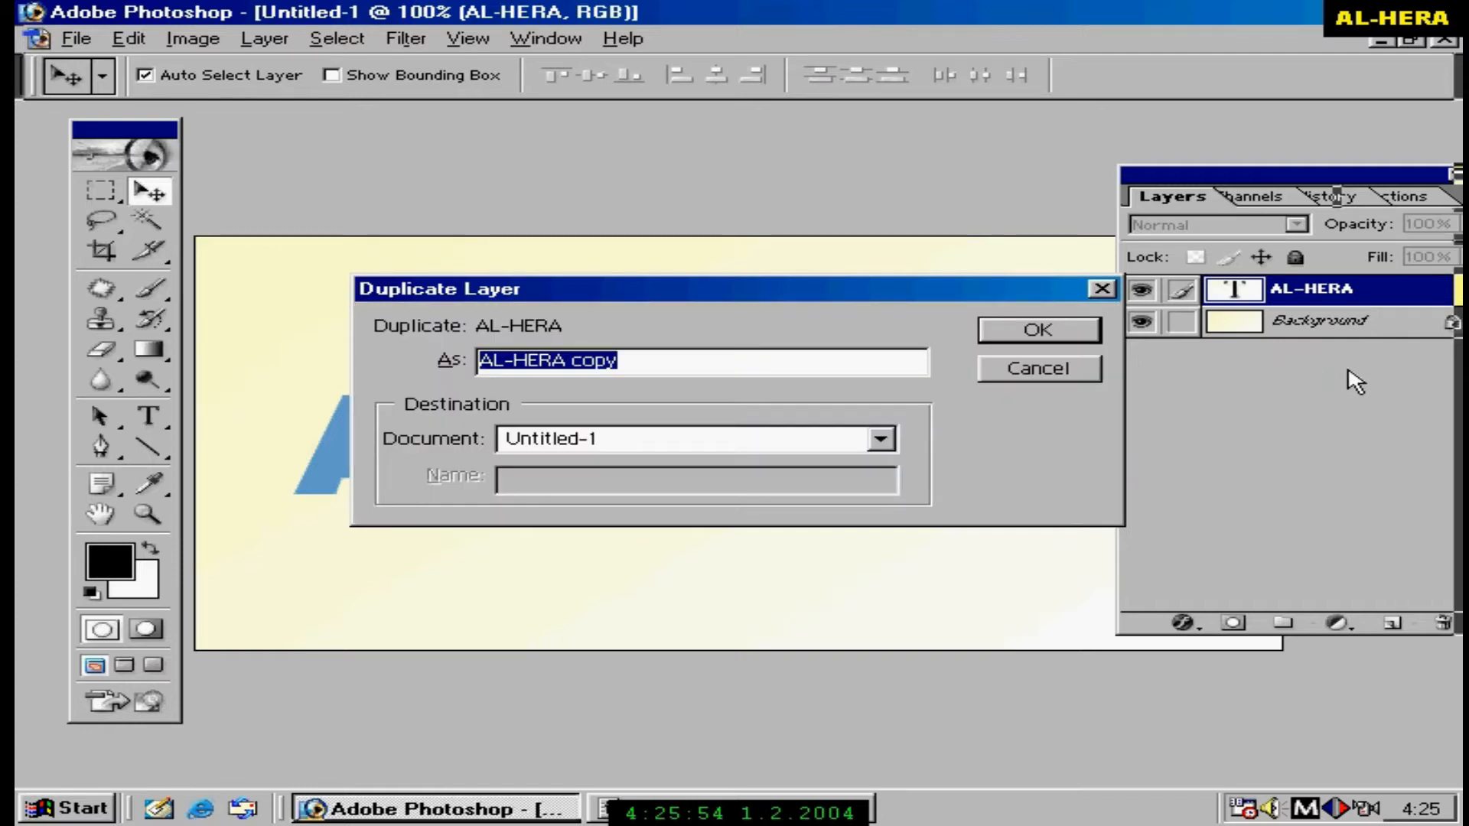
type("text")
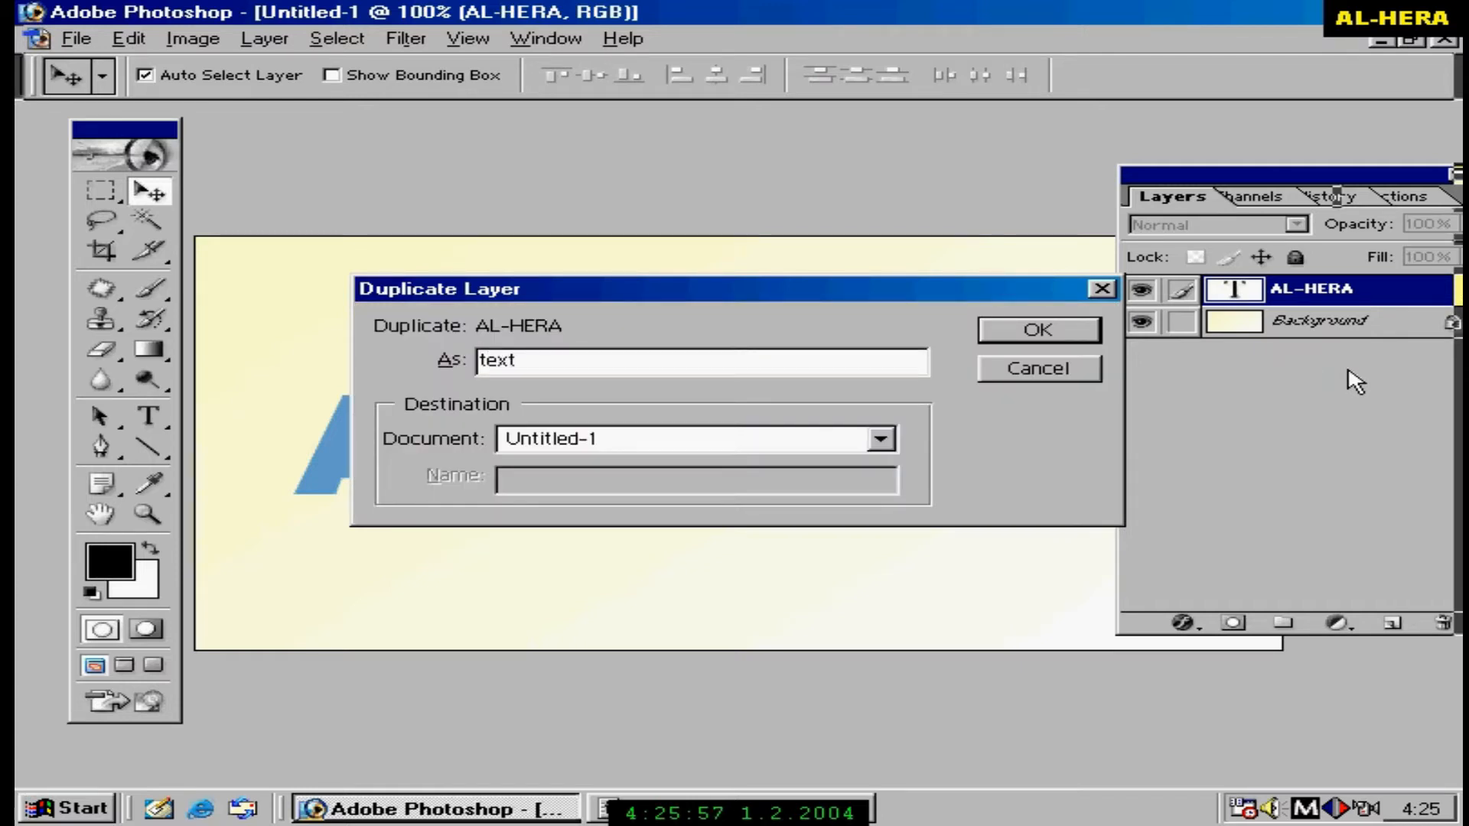
key("Return")
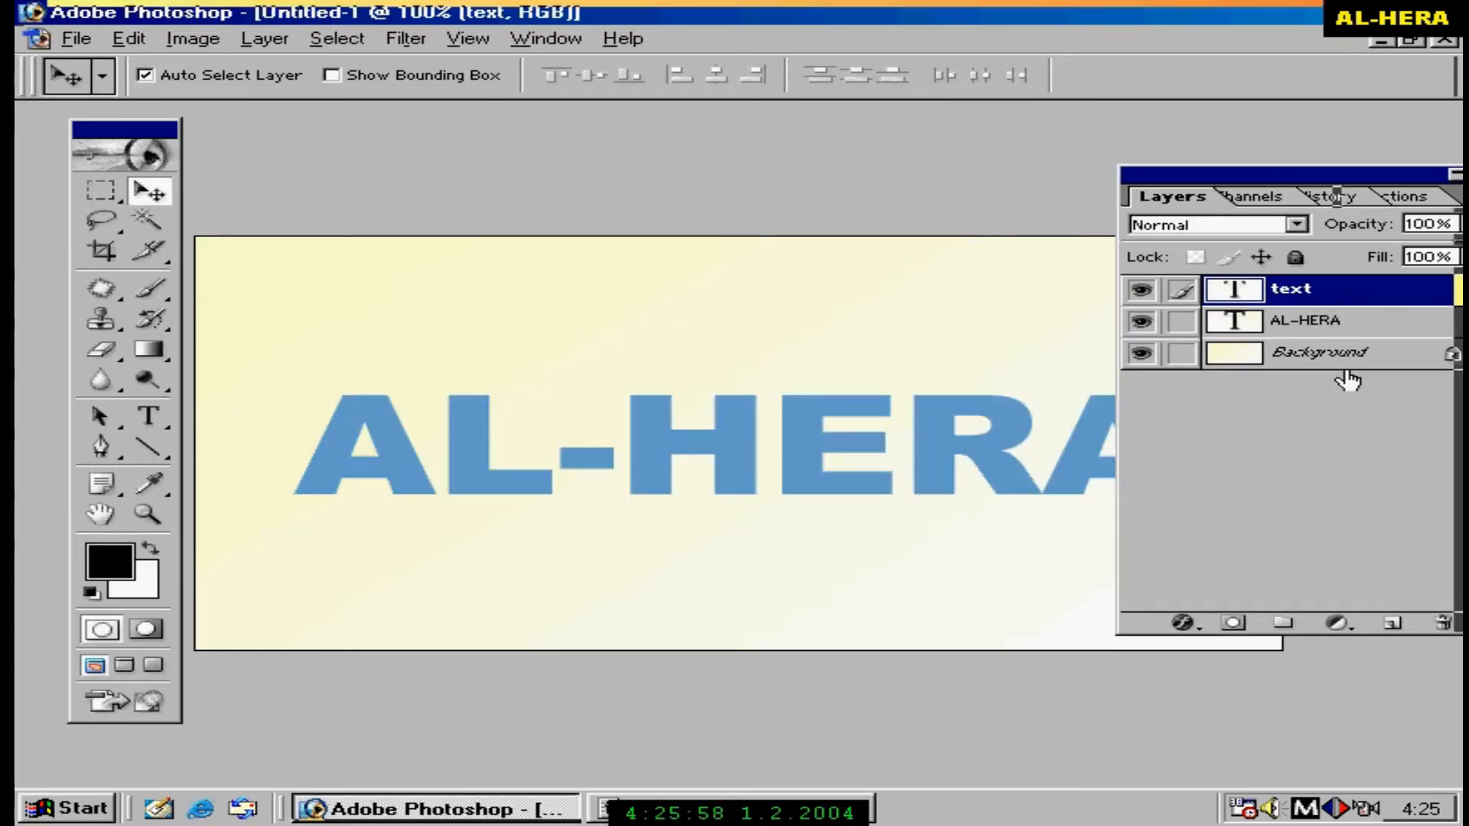
left_click(1343, 329)
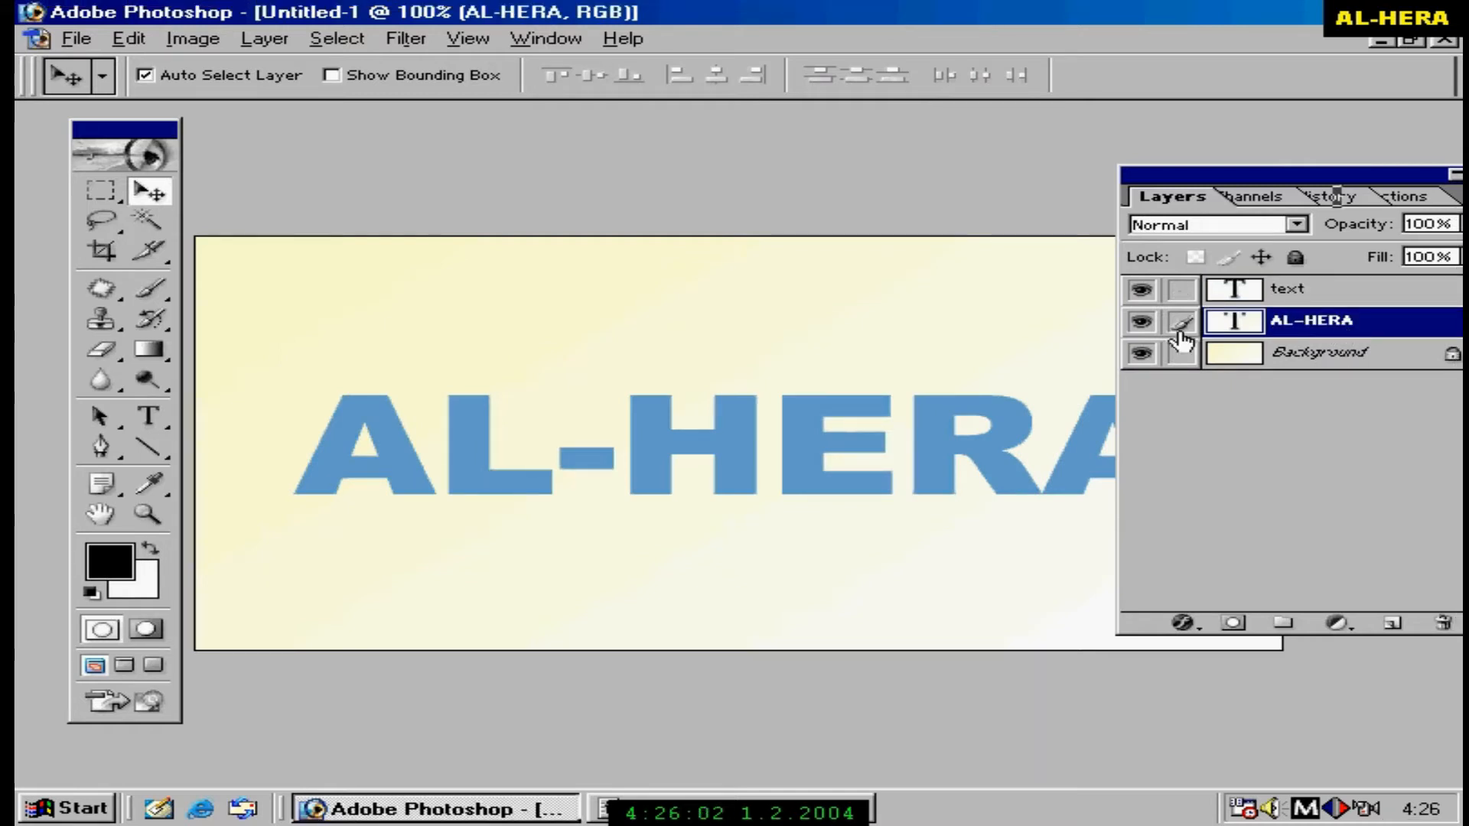
left_click(1142, 323)
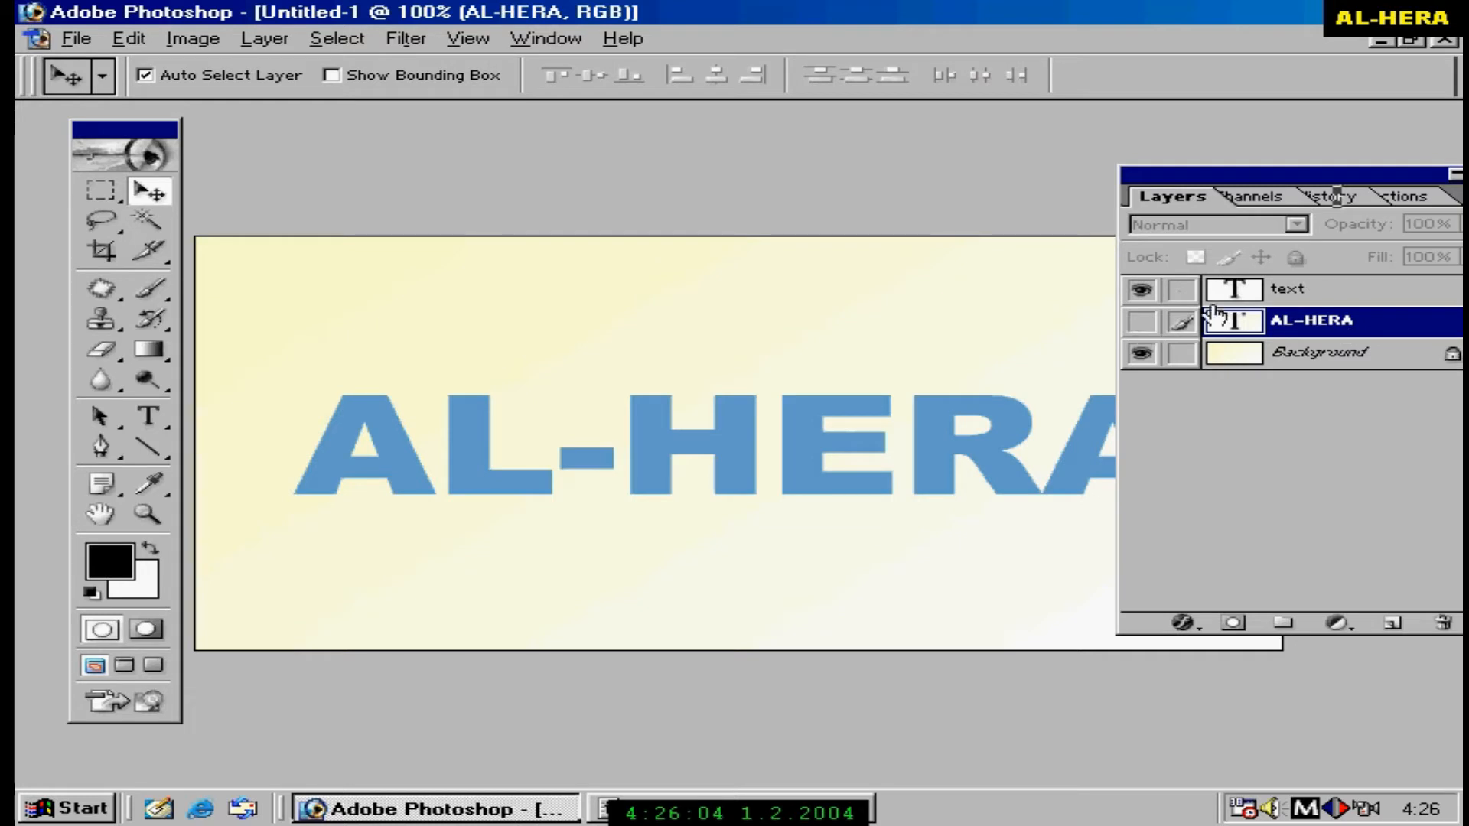
Load the outline of the "text" layer as a selection and save it as a new channel.
left_click(1328, 297)
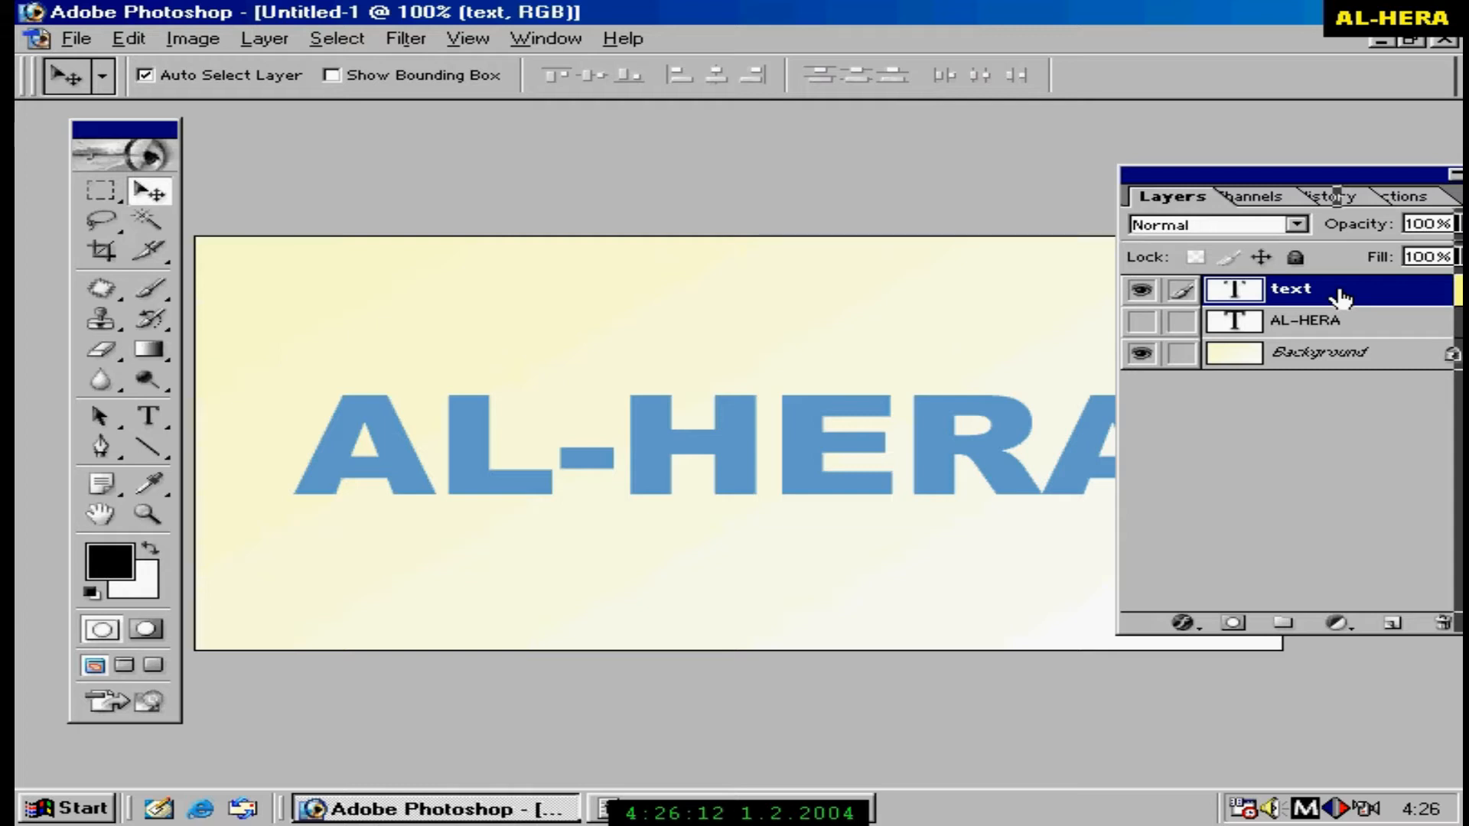
left_click(1340, 297, "ctrl")
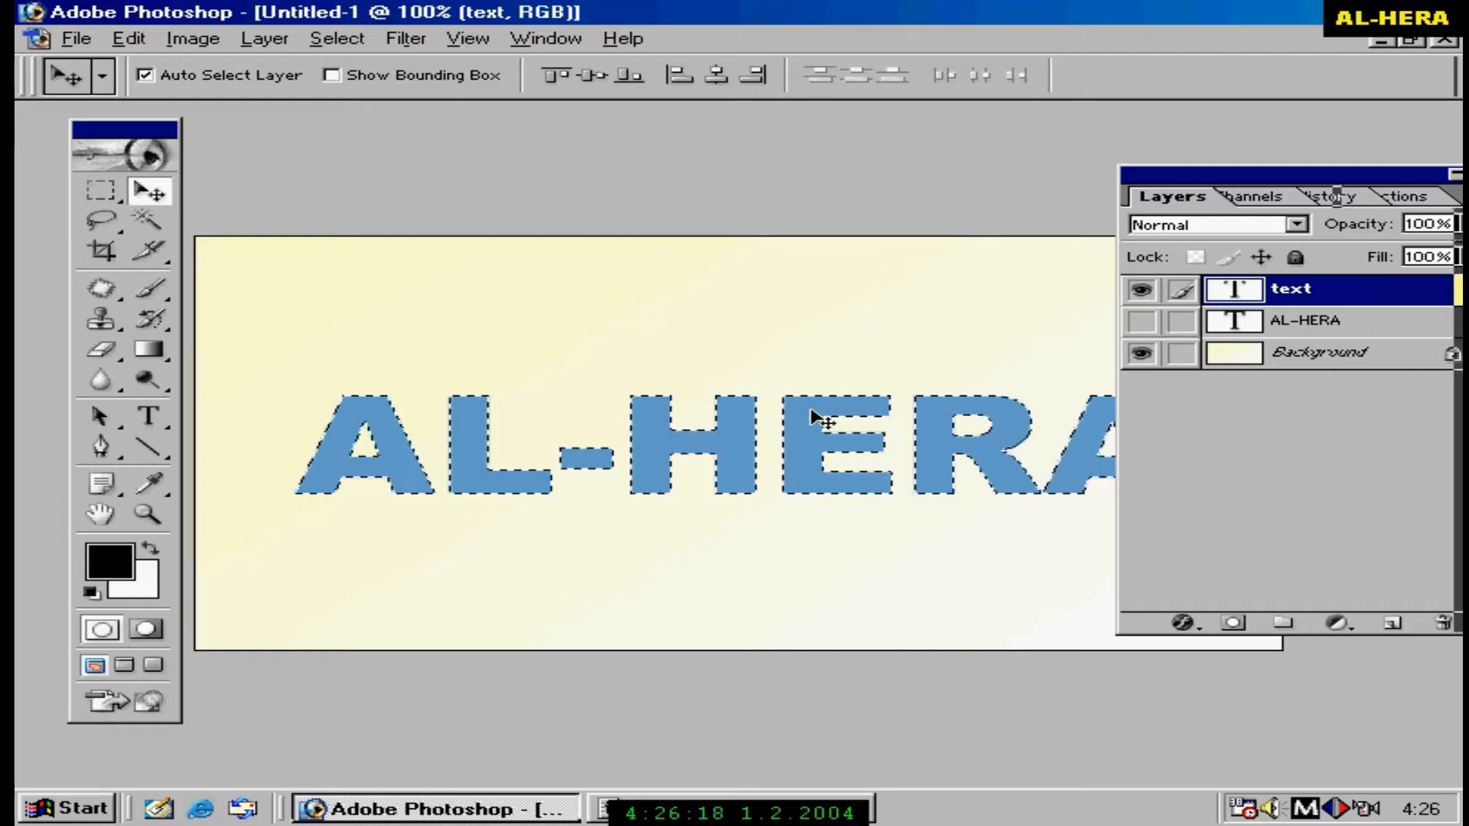
left_click(325, 39)
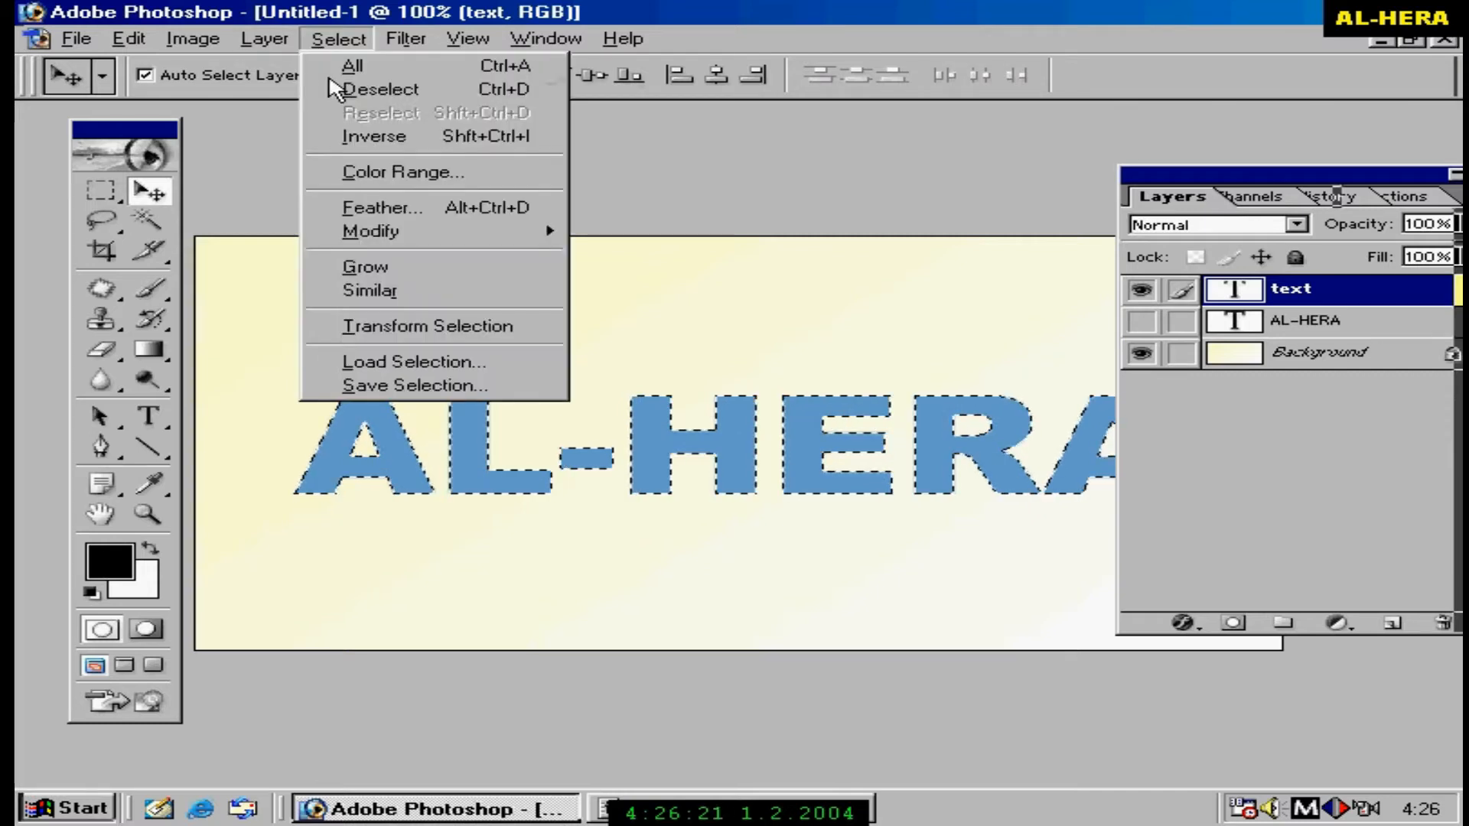
left_click(382, 388)
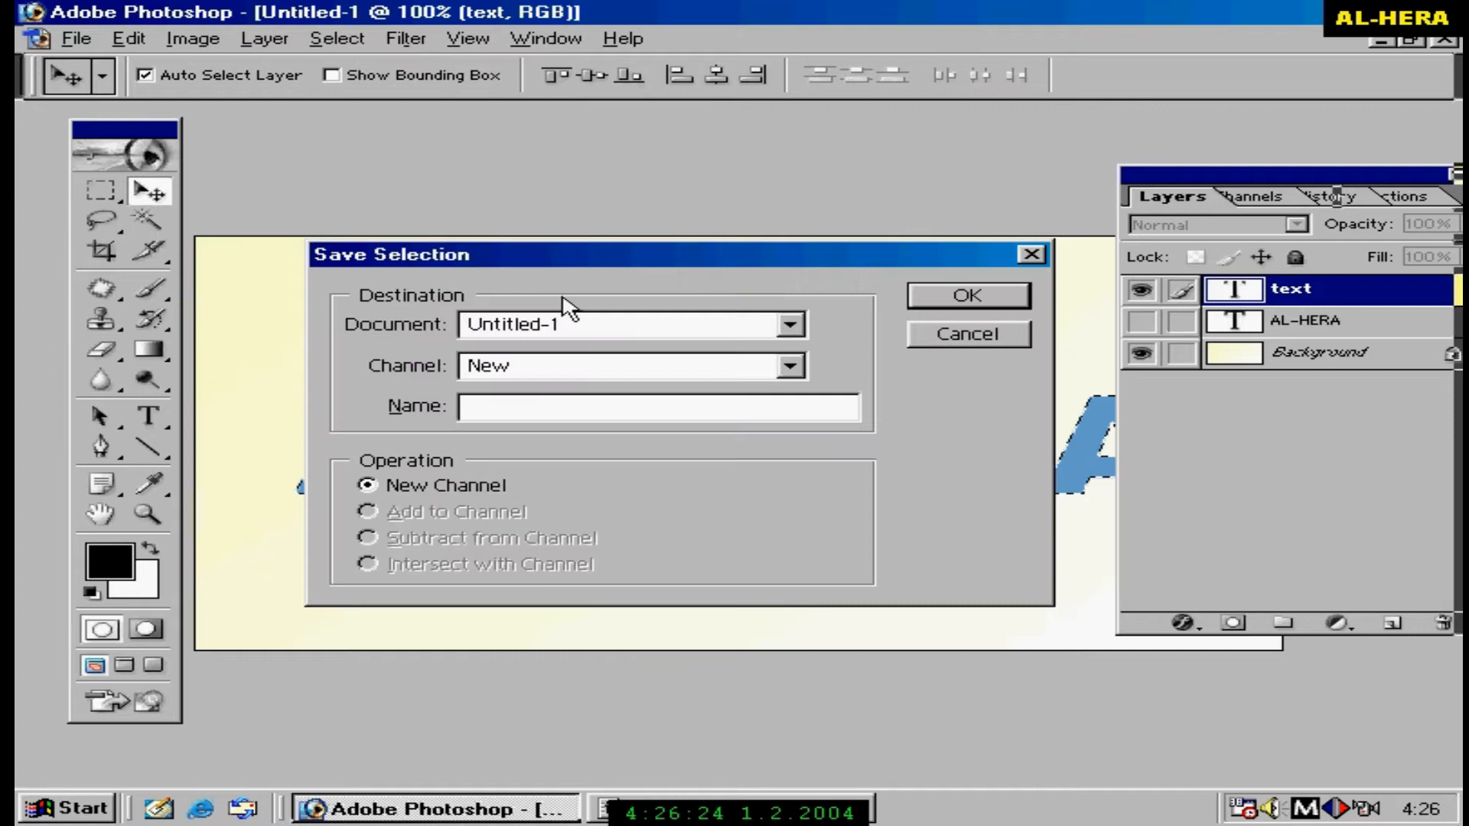
left_click(941, 298)
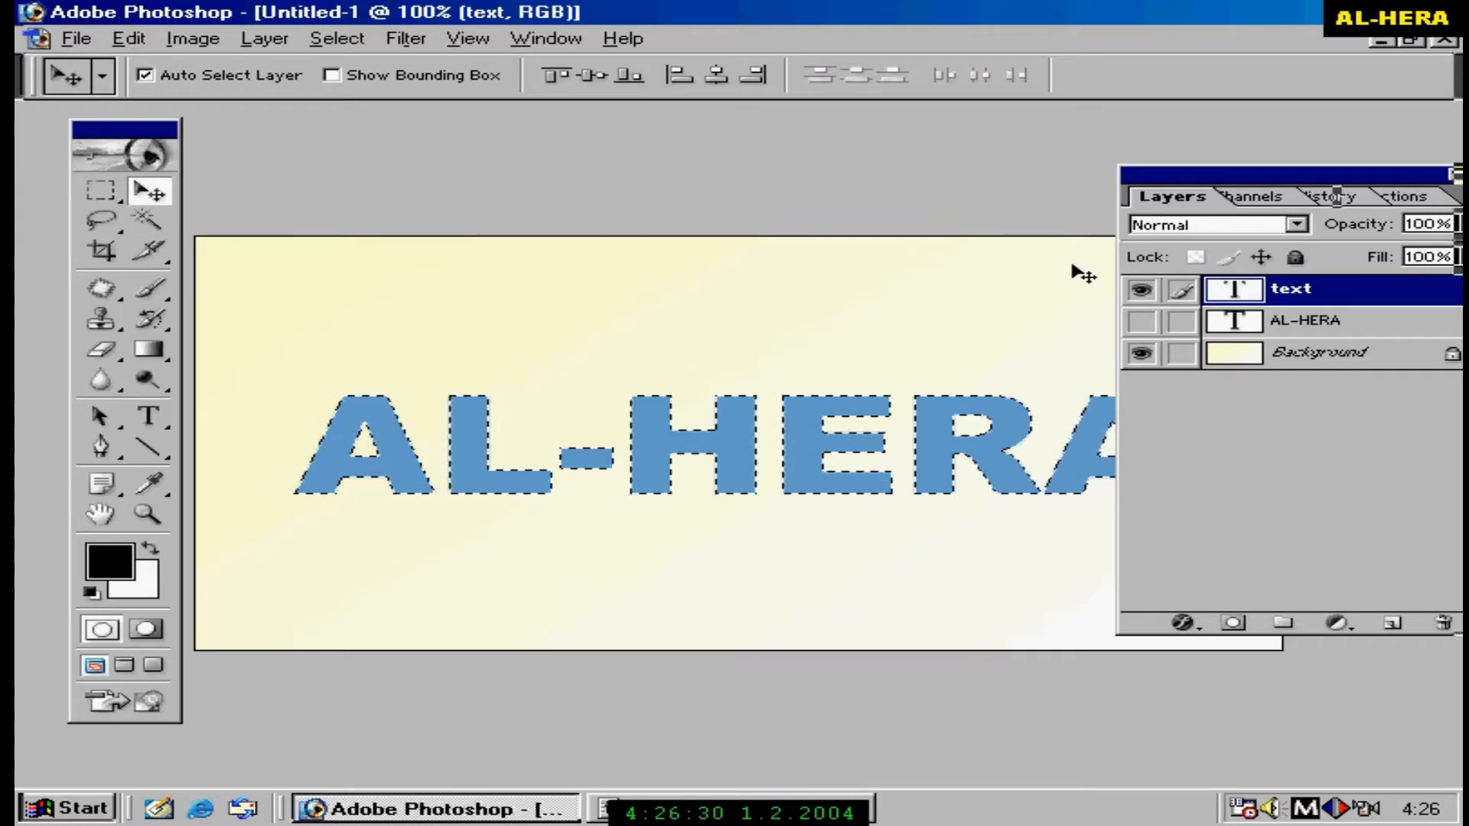
Duplicate the Alpha 1 channel within the same document, keeping the suggested name "Alpha 1 copy".
left_click_drag(1171, 167, 1131, 173)
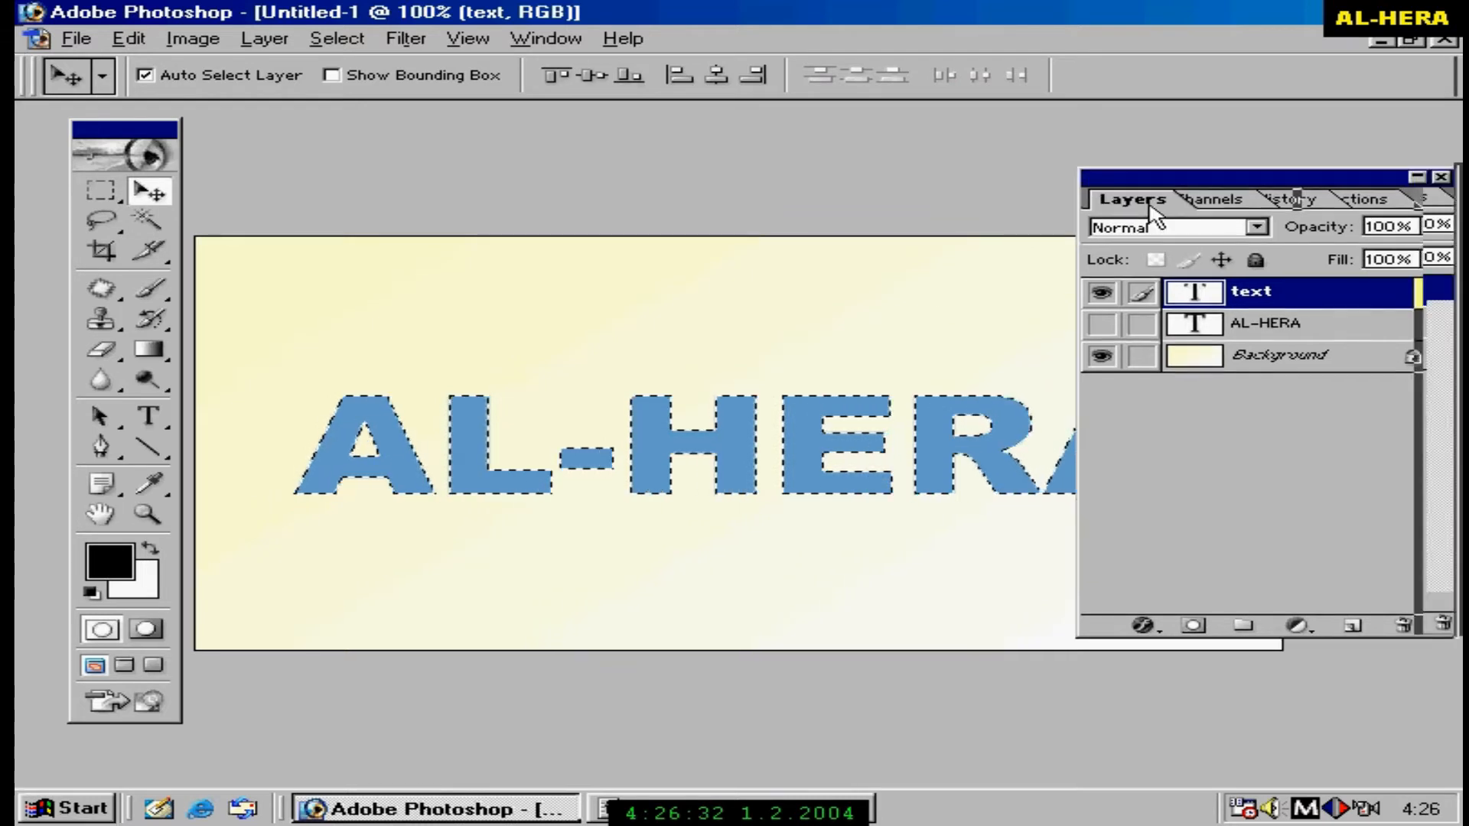
left_click(1218, 200)
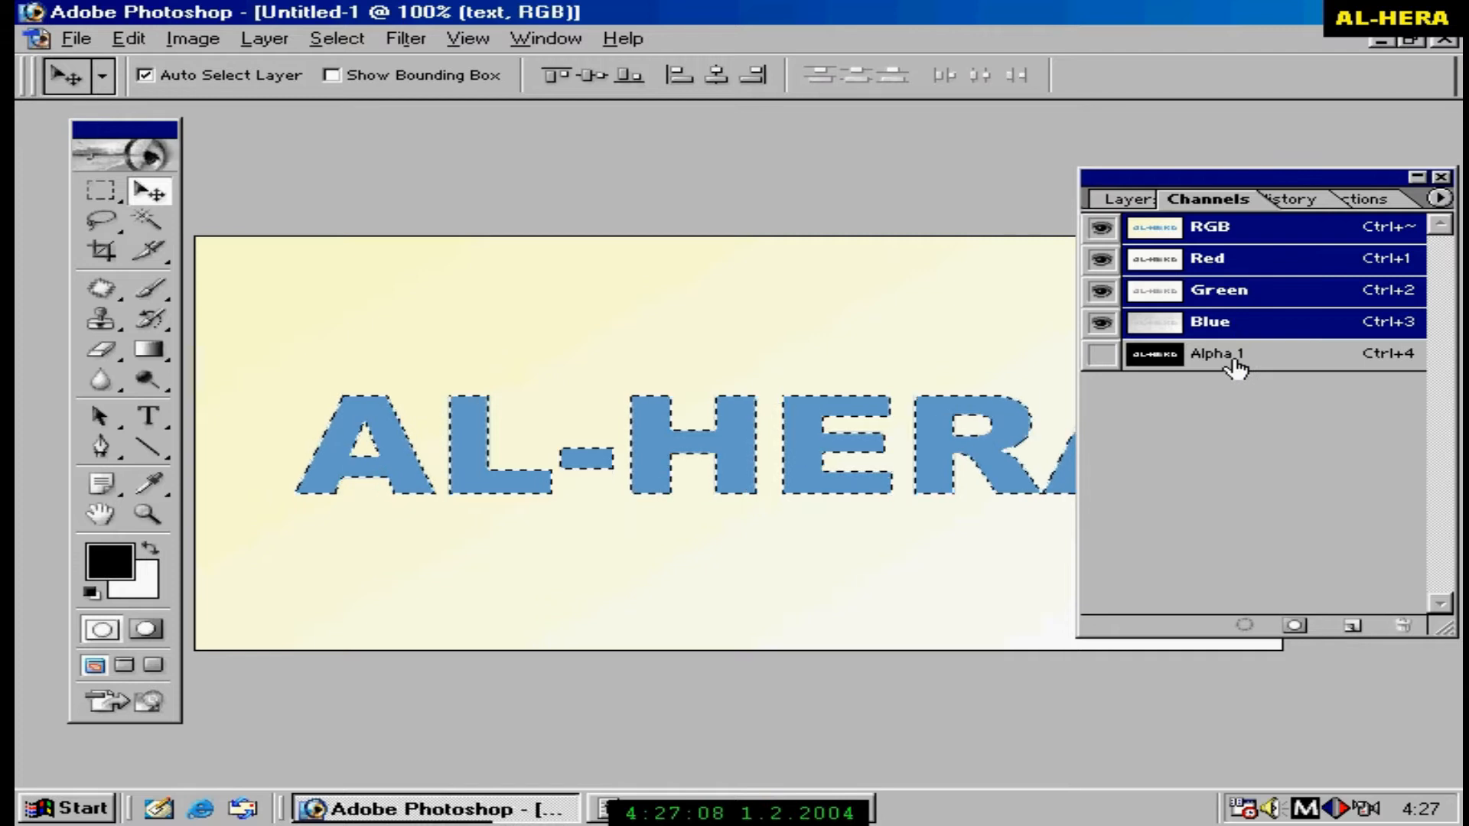
left_click(1259, 361)
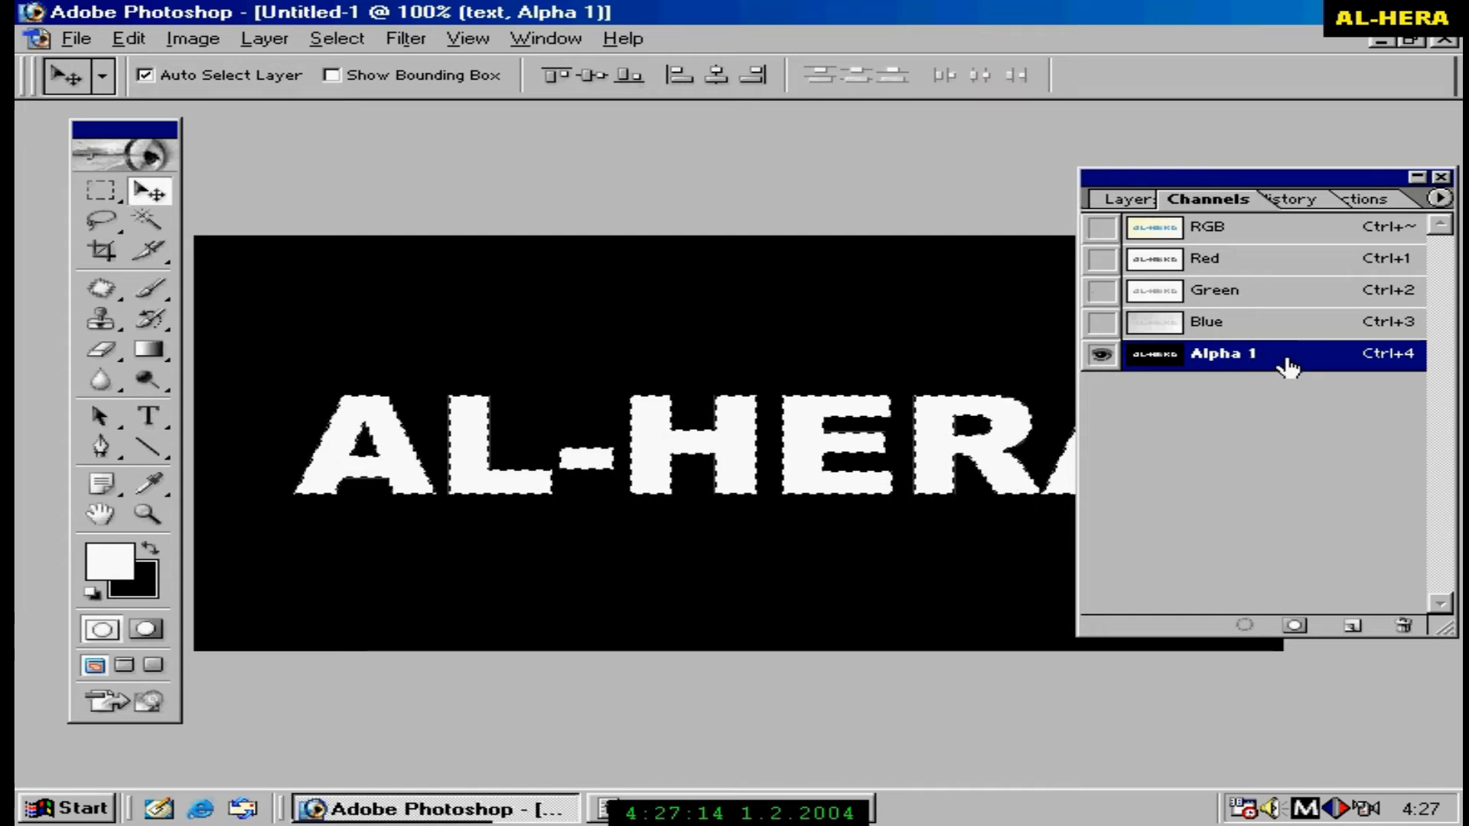
right_click(1290, 366)
left_click(1258, 374)
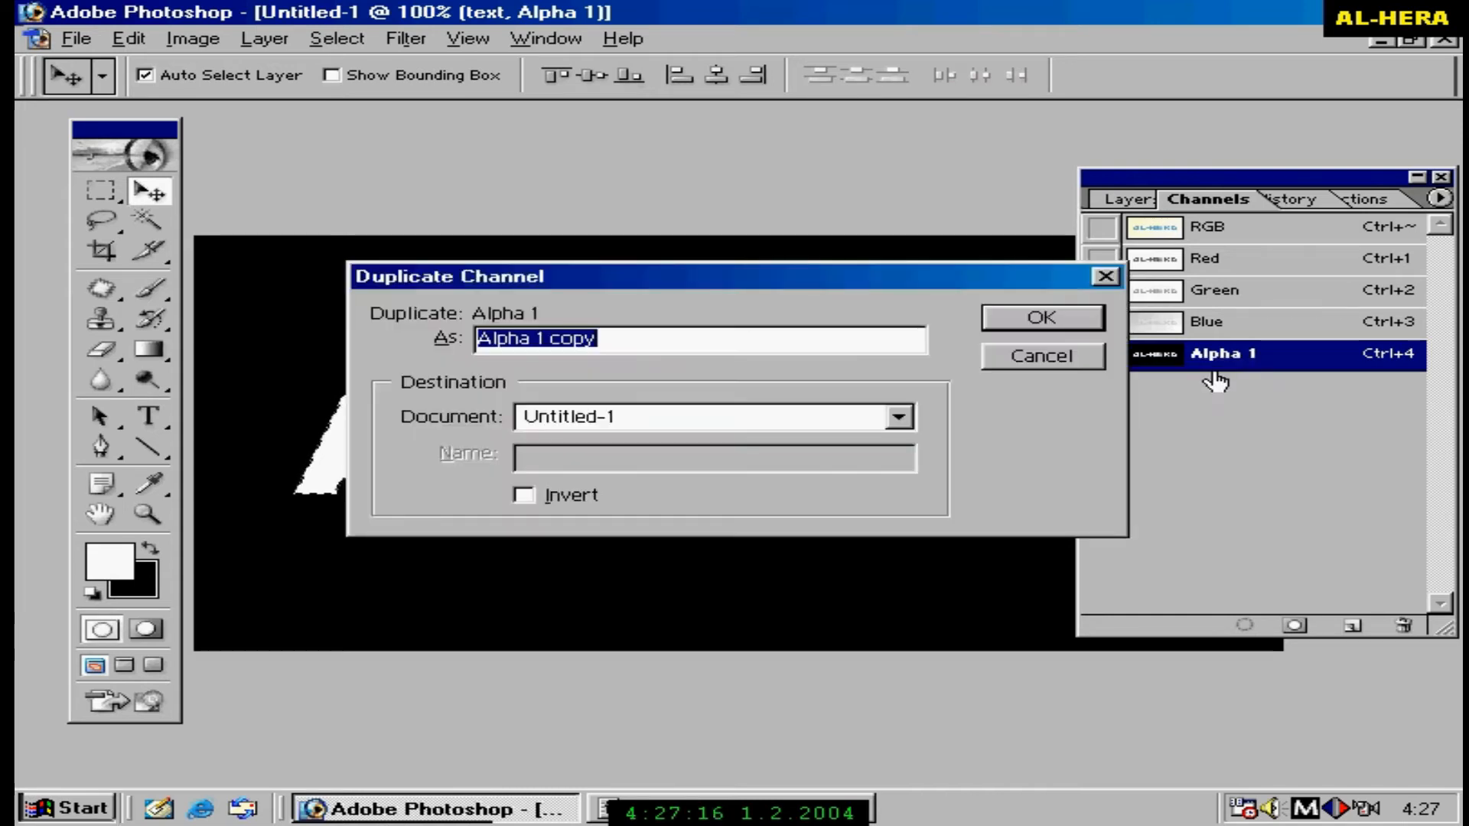
left_click(1025, 317)
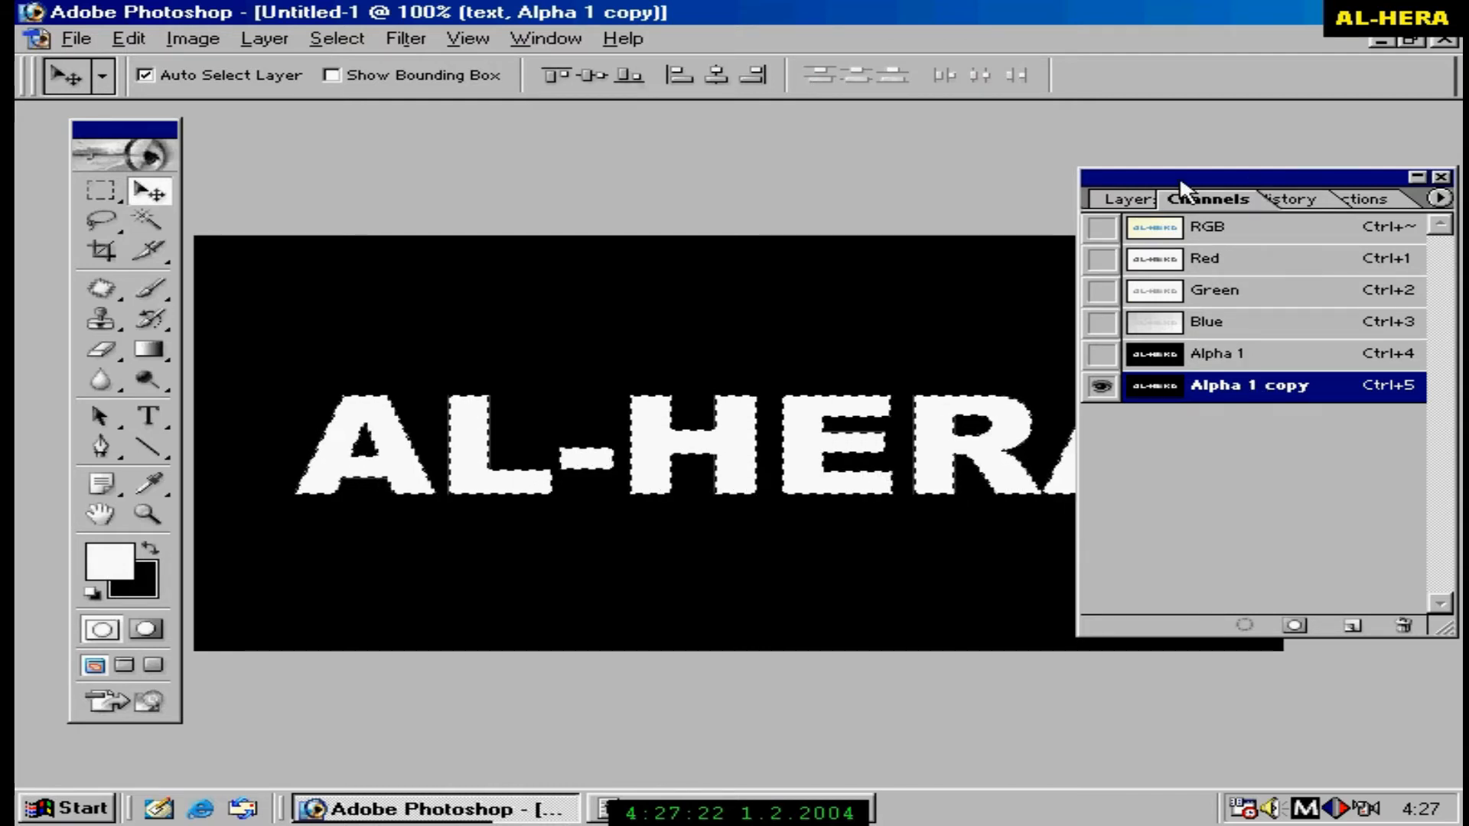
Apply a Gaussian Blur with a radius of 8 pixels to the selected letters in the Alpha 1 copy channel.
left_click(413, 39)
mouse_move(451, 200)
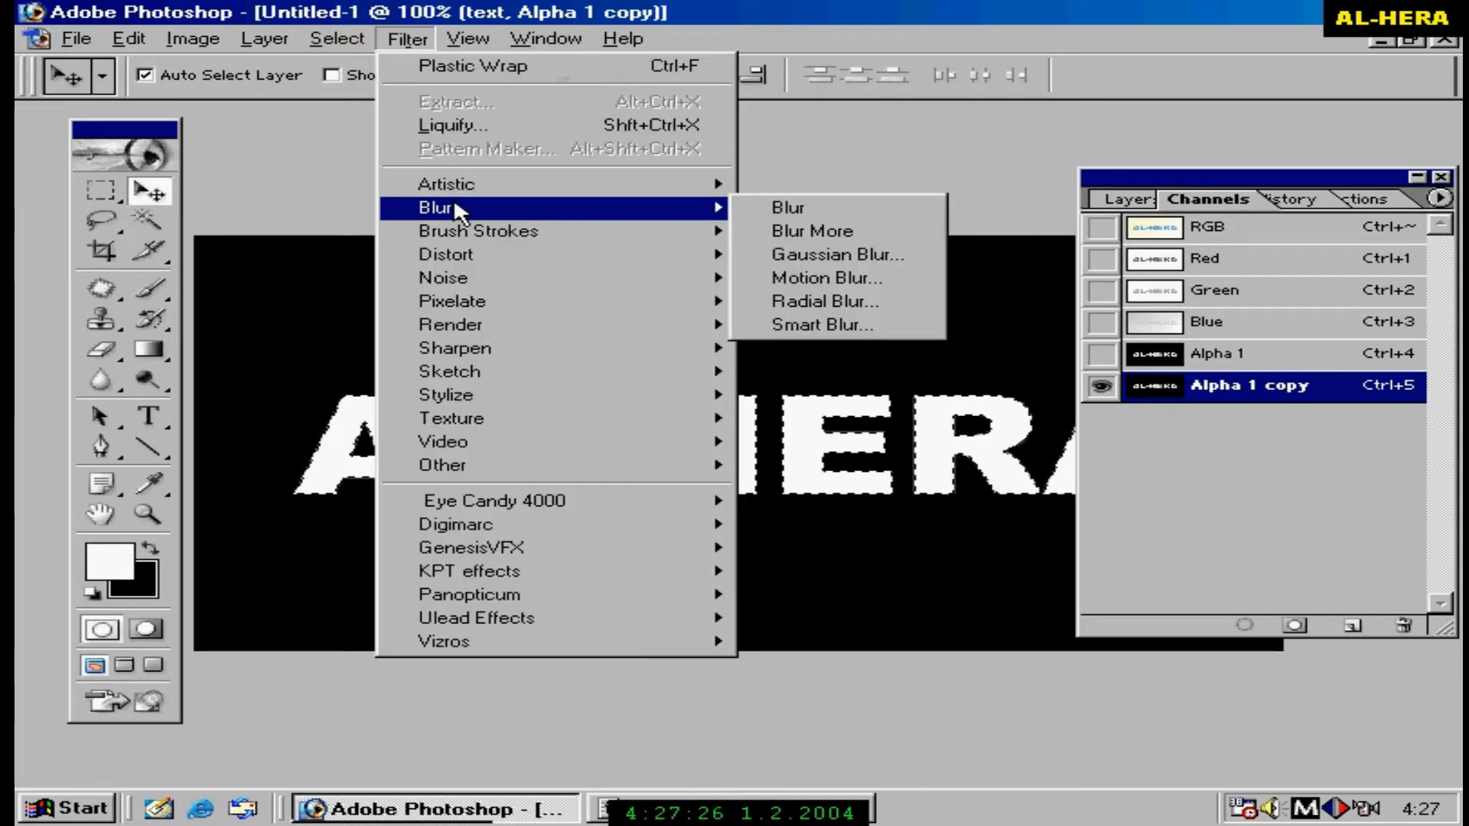
left_click(836, 256)
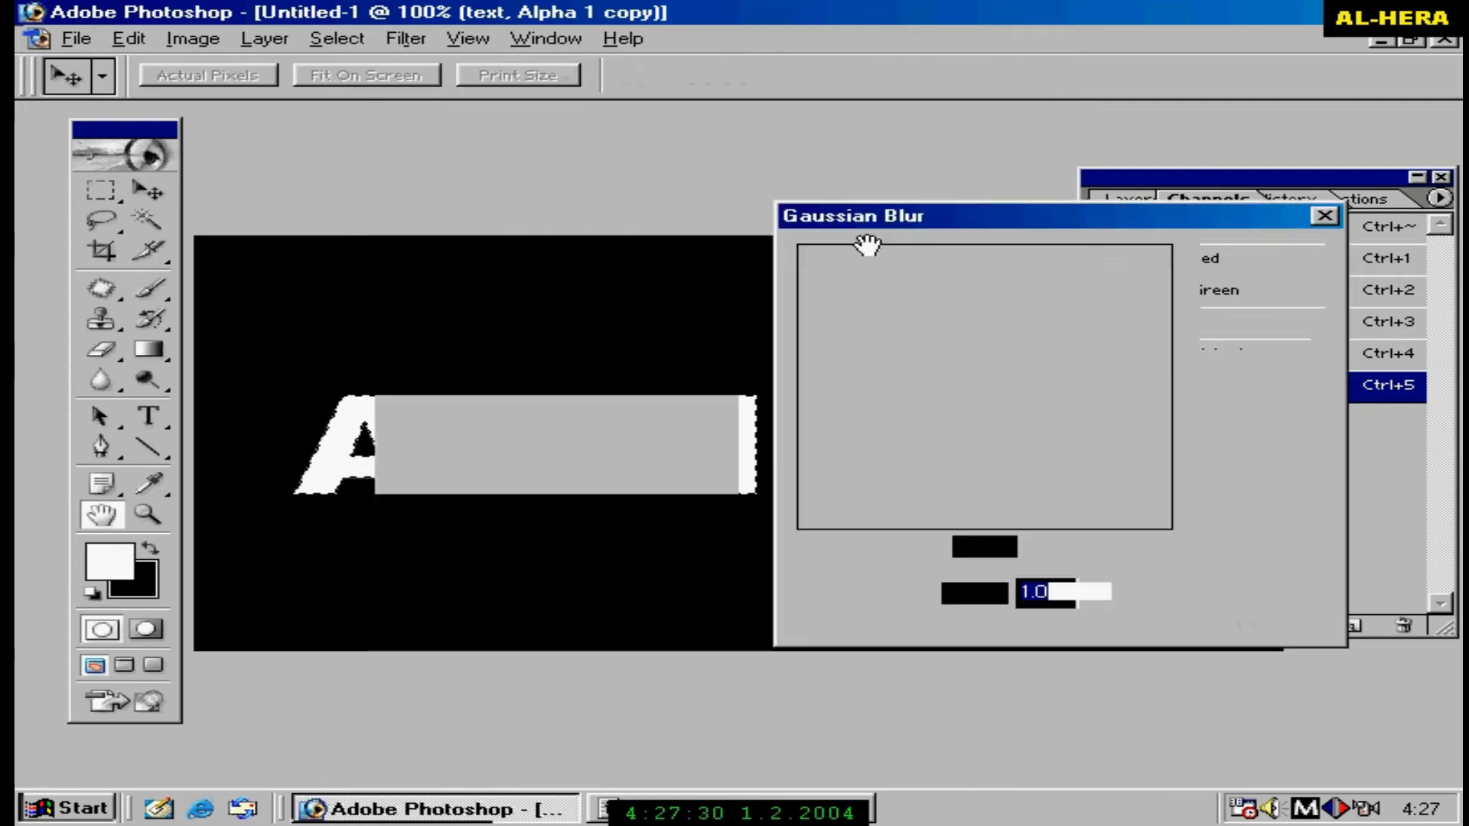
left_click_drag(893, 223, 899, 255)
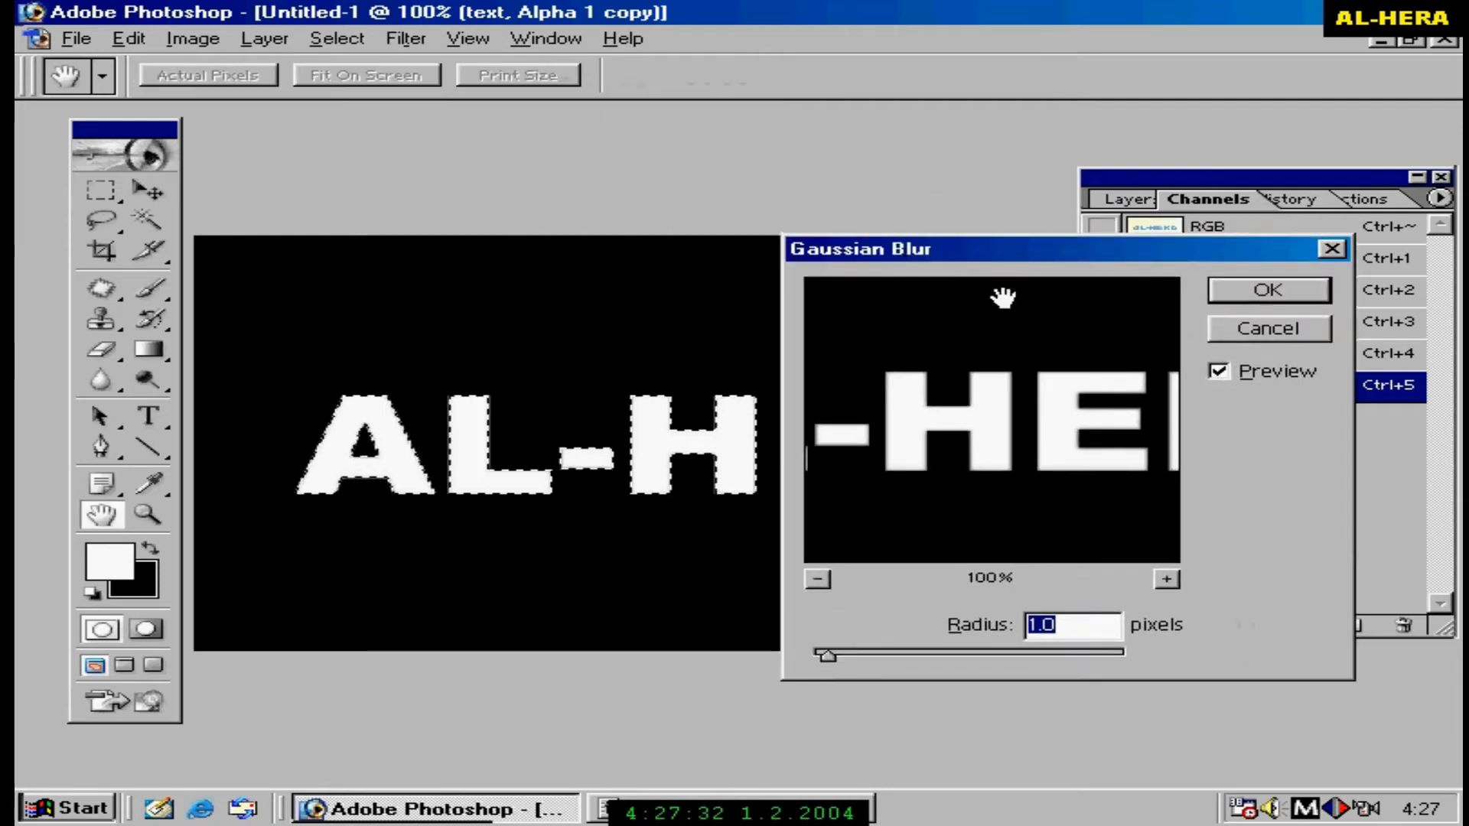
type("8")
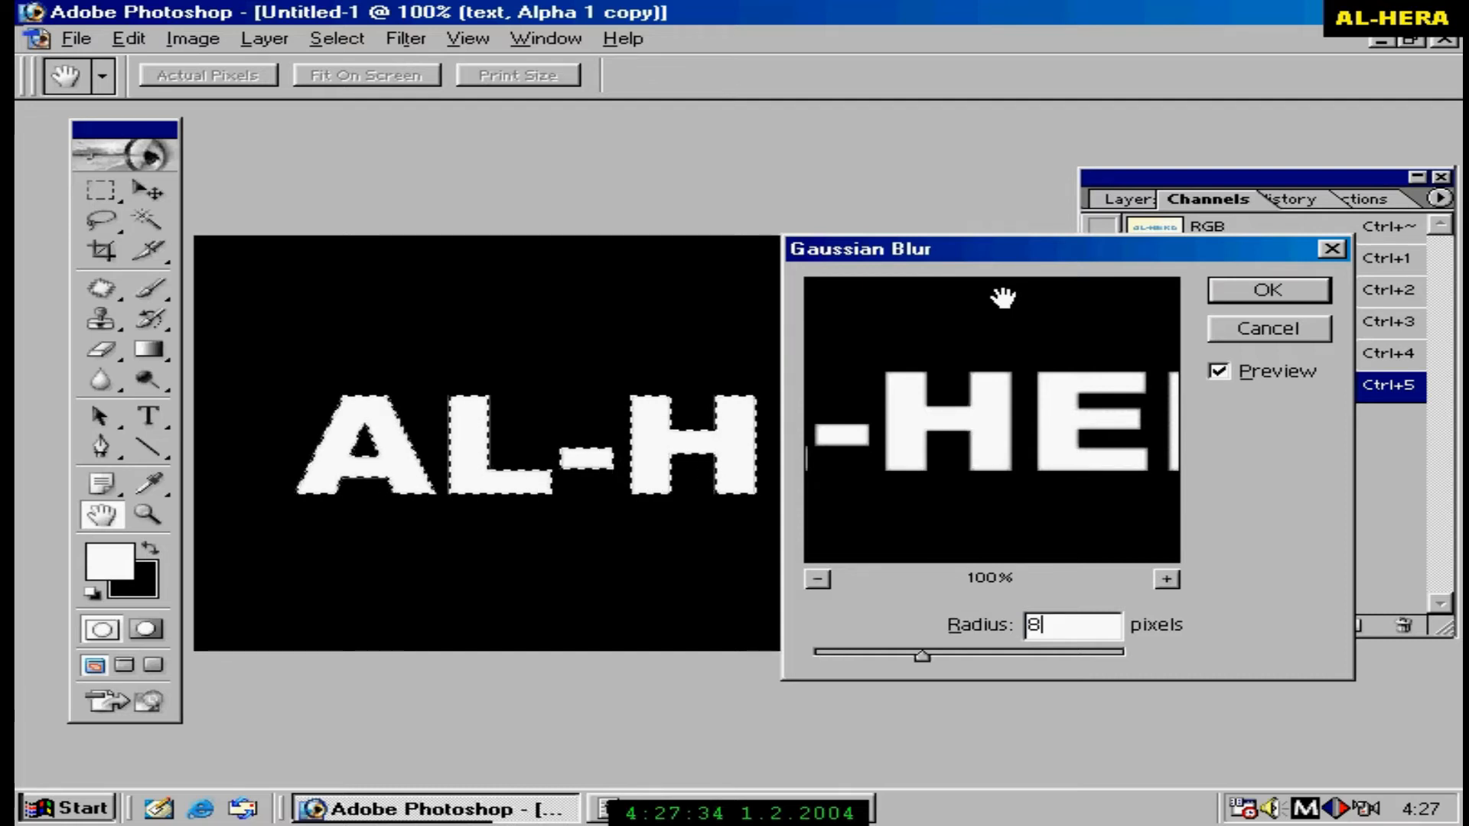
key("Return")
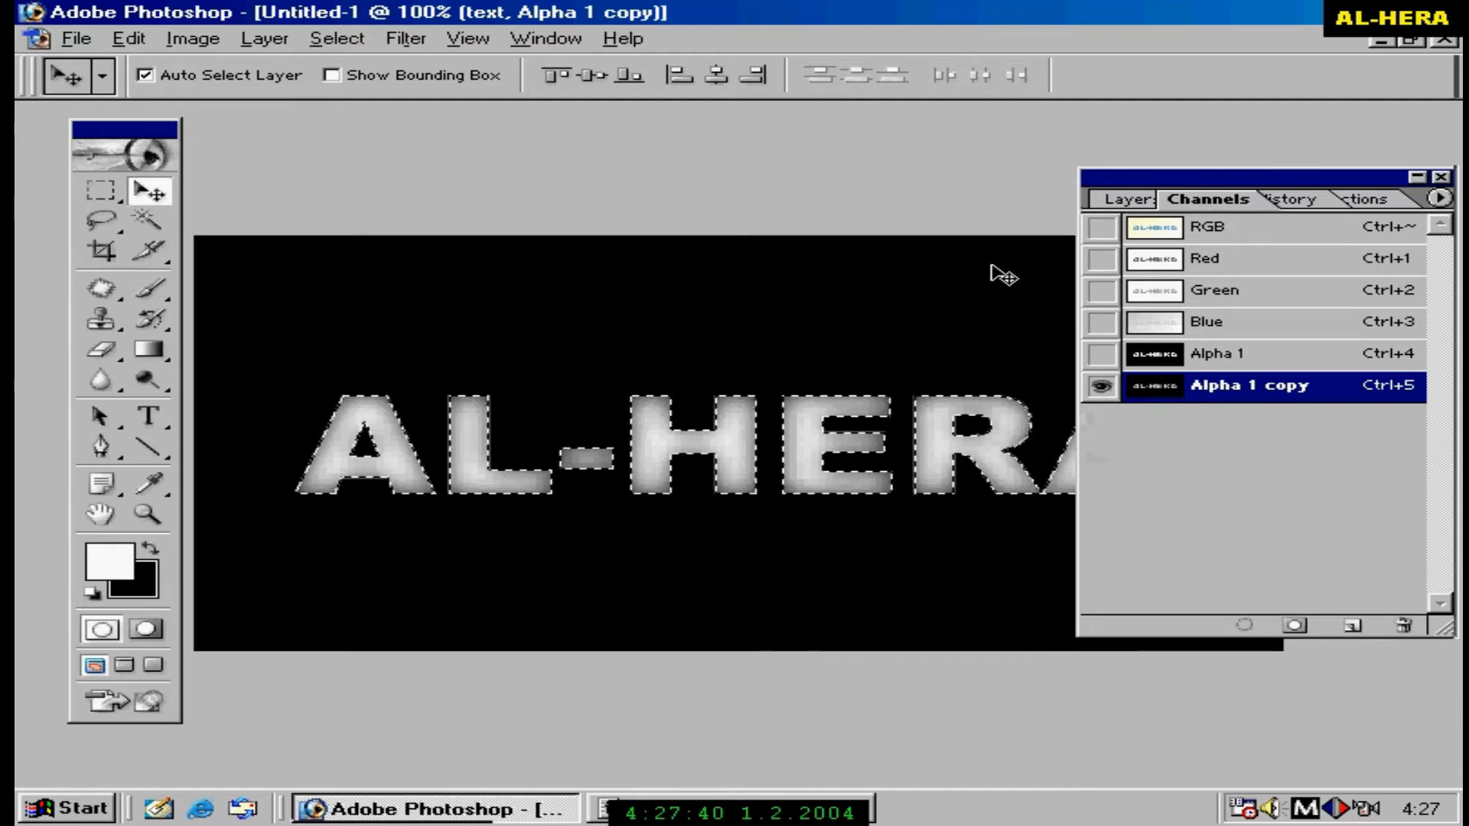
Blur the letters in the Alpha 1 copy channel again with a 5-pixel Gaussian Blur.
left_click(419, 42)
mouse_move(436, 208)
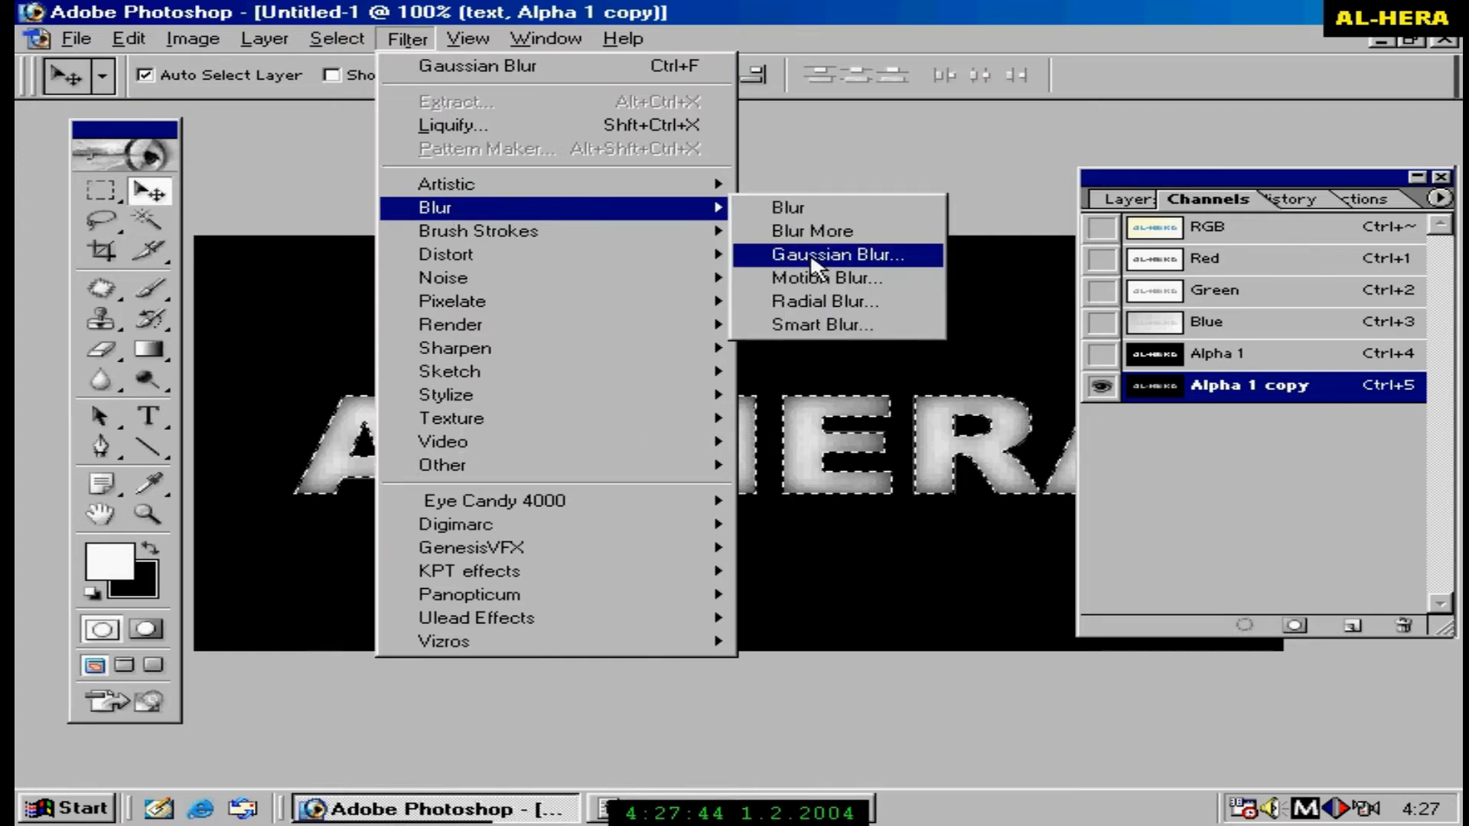
left_click(815, 254)
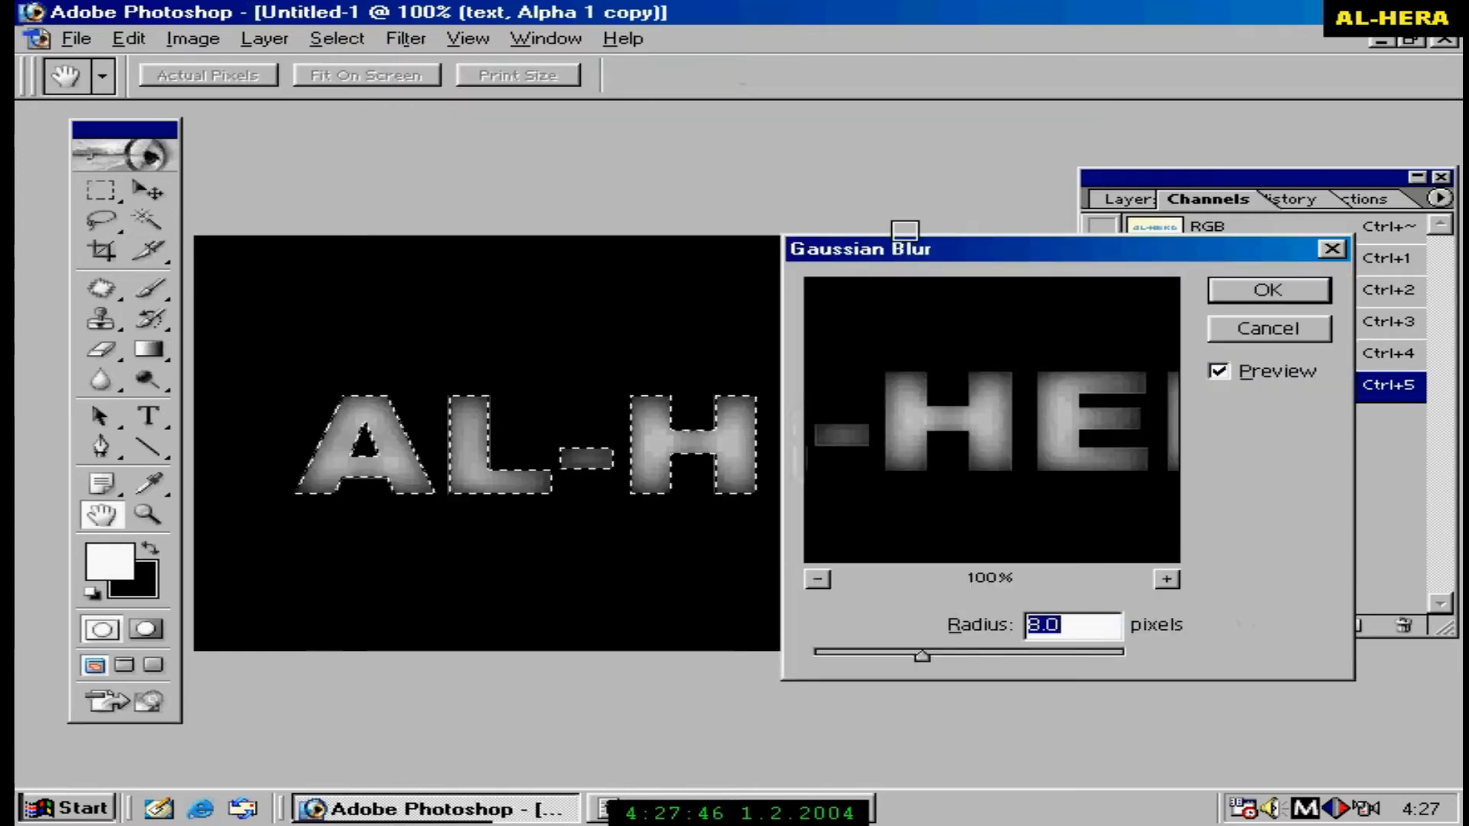
type("5")
key("Return")
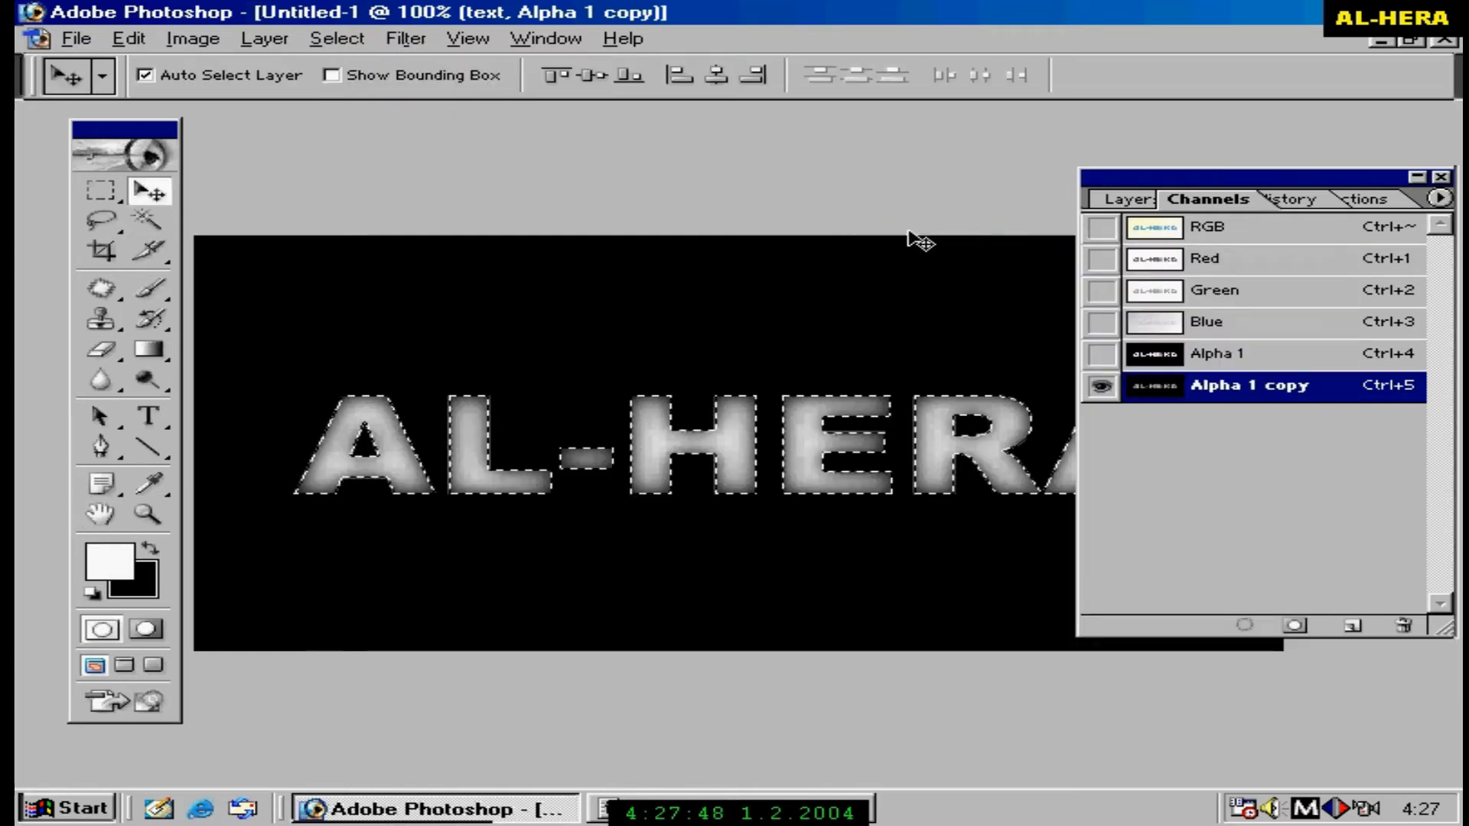
Add a third Gaussian Blur with a radius of 3 pixels to the letters in the Alpha 1 copy channel.
left_click(404, 38)
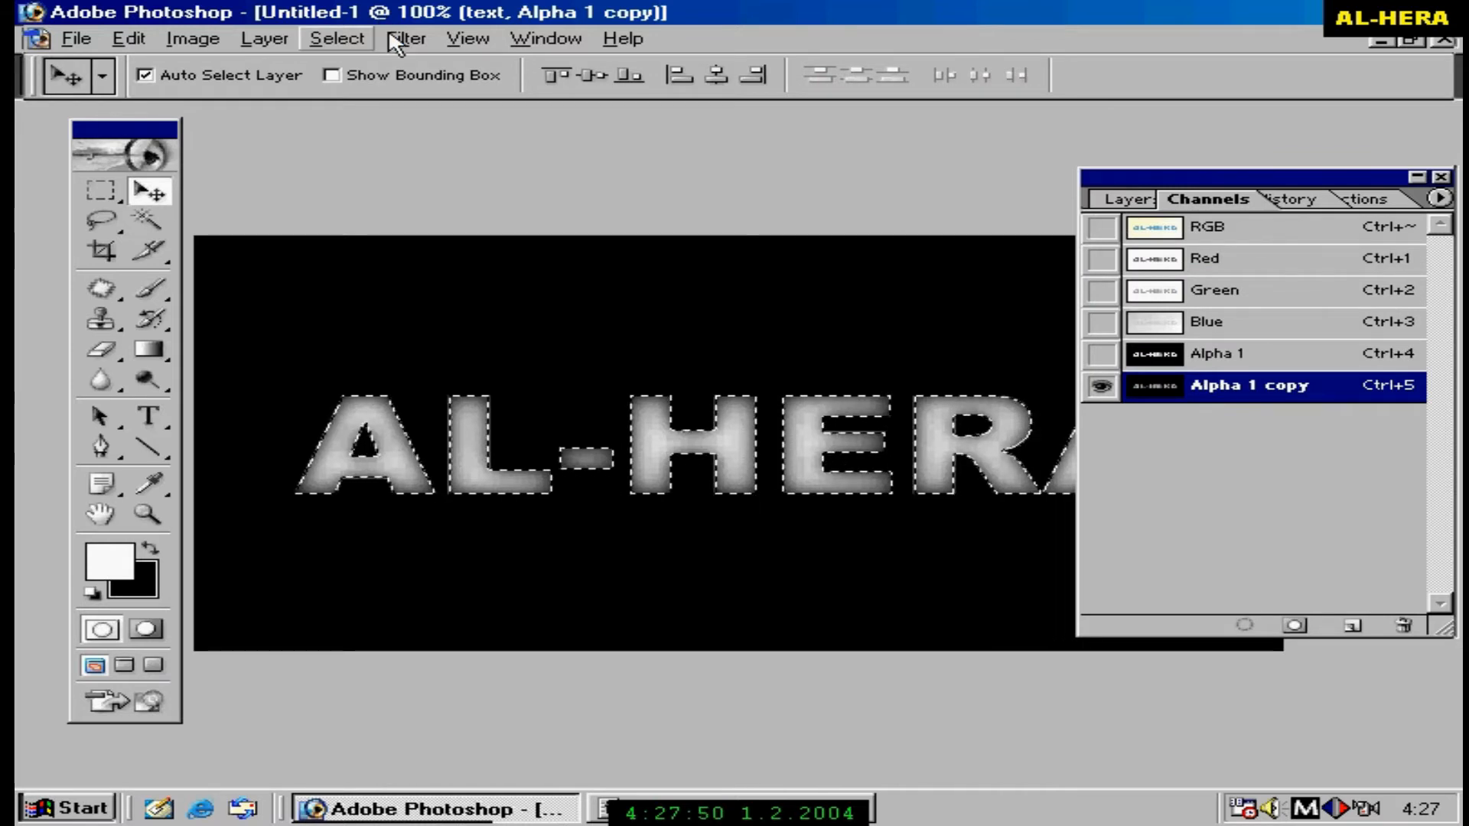
mouse_move(475, 208)
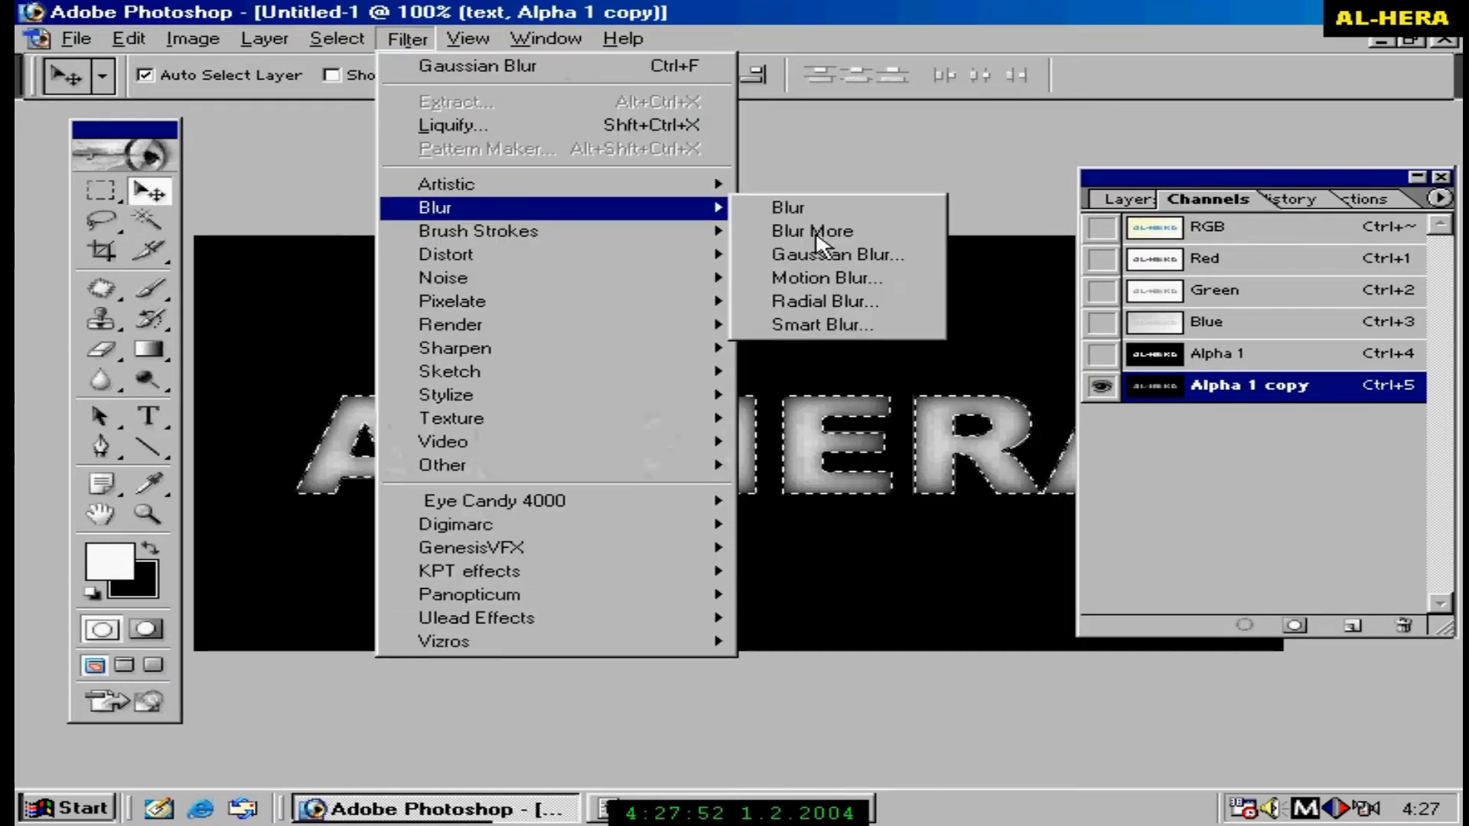
left_click(841, 258)
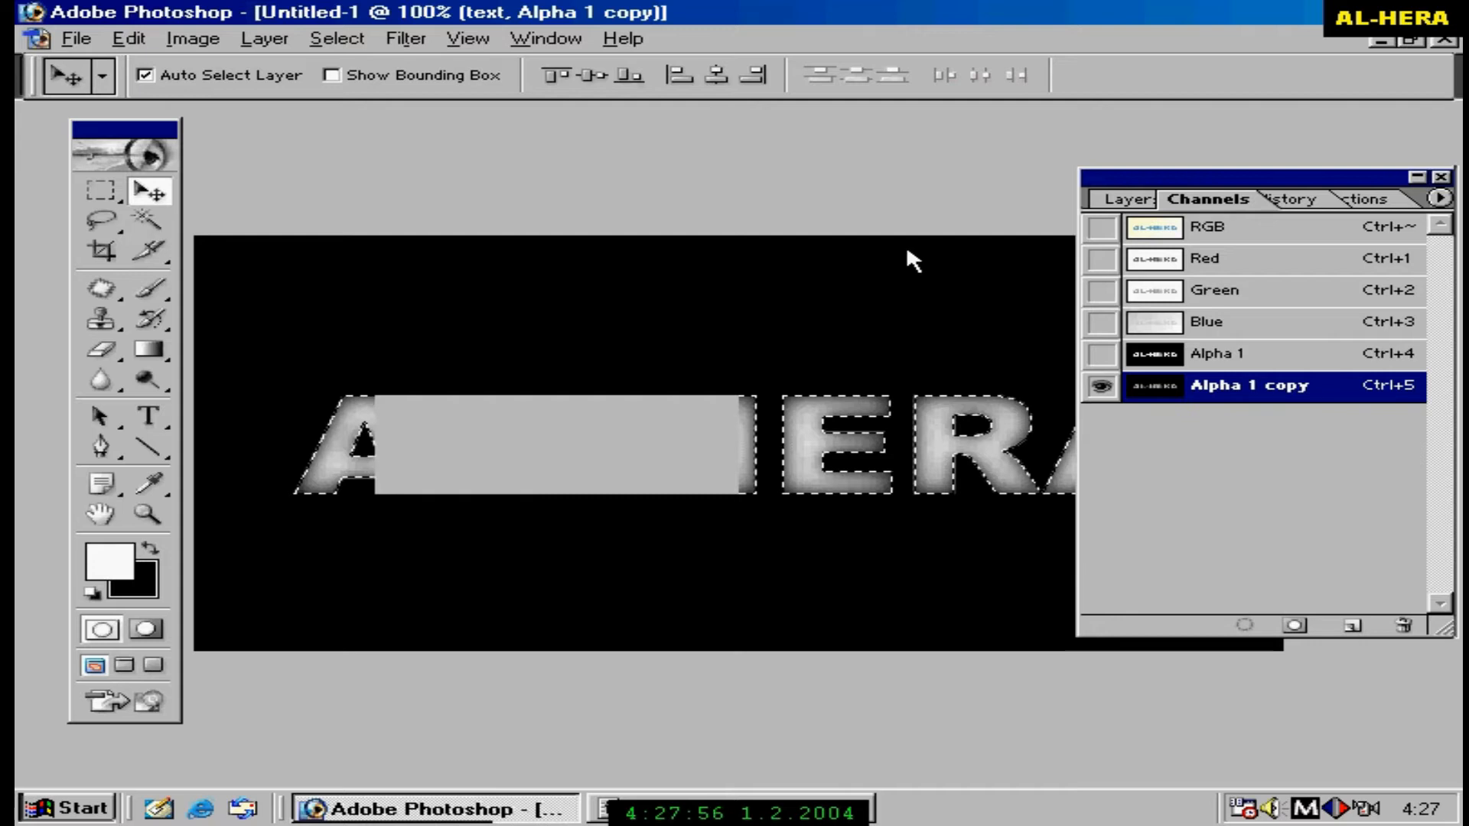
key("ctrl+alt+f")
type("3")
key("Return")
key("v")
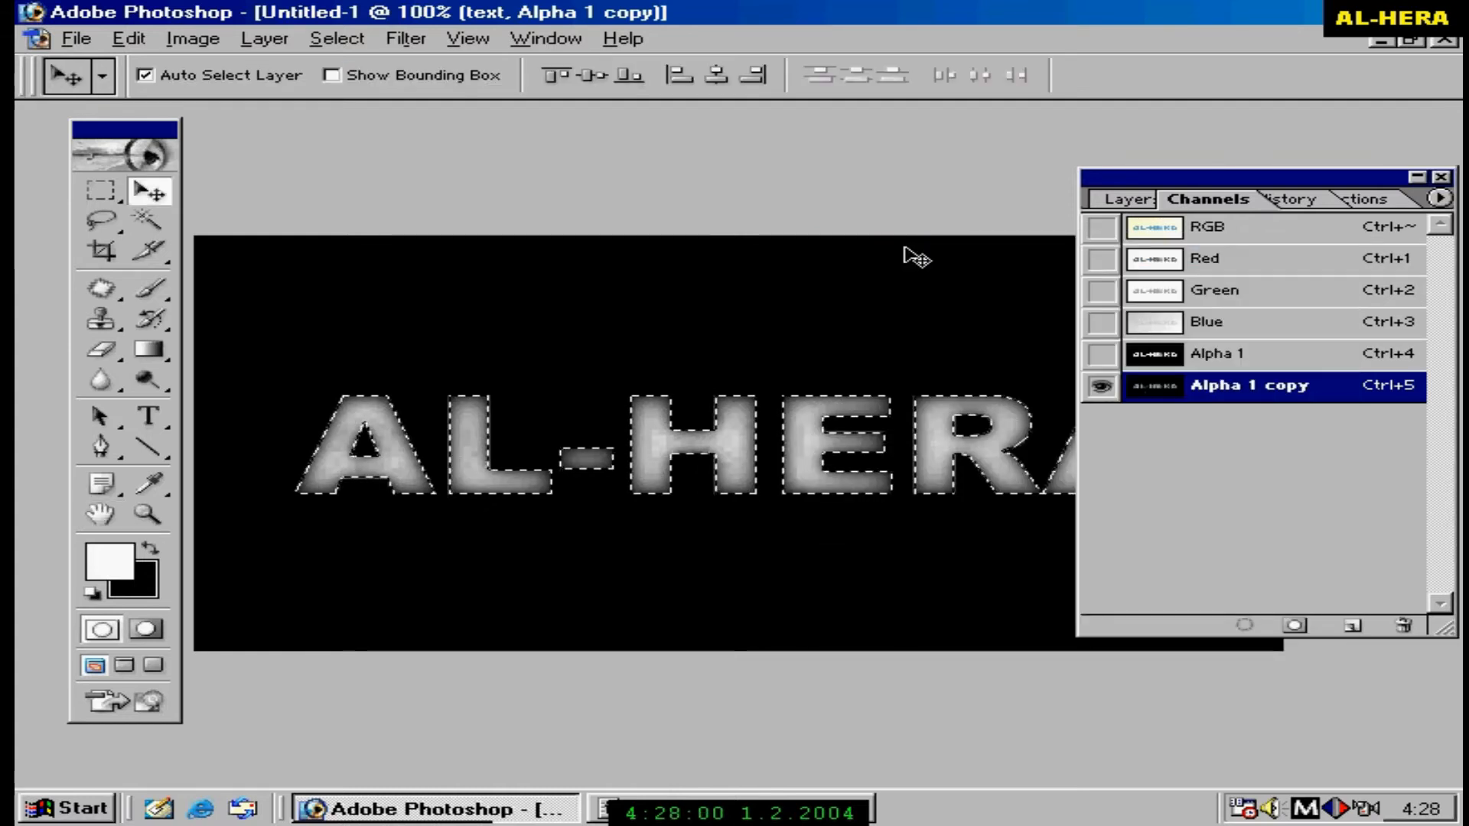
Apply a fourth Gaussian Blur with a radius of 1 pixel to the letters in the Alpha 1 copy channel.
left_click(409, 39)
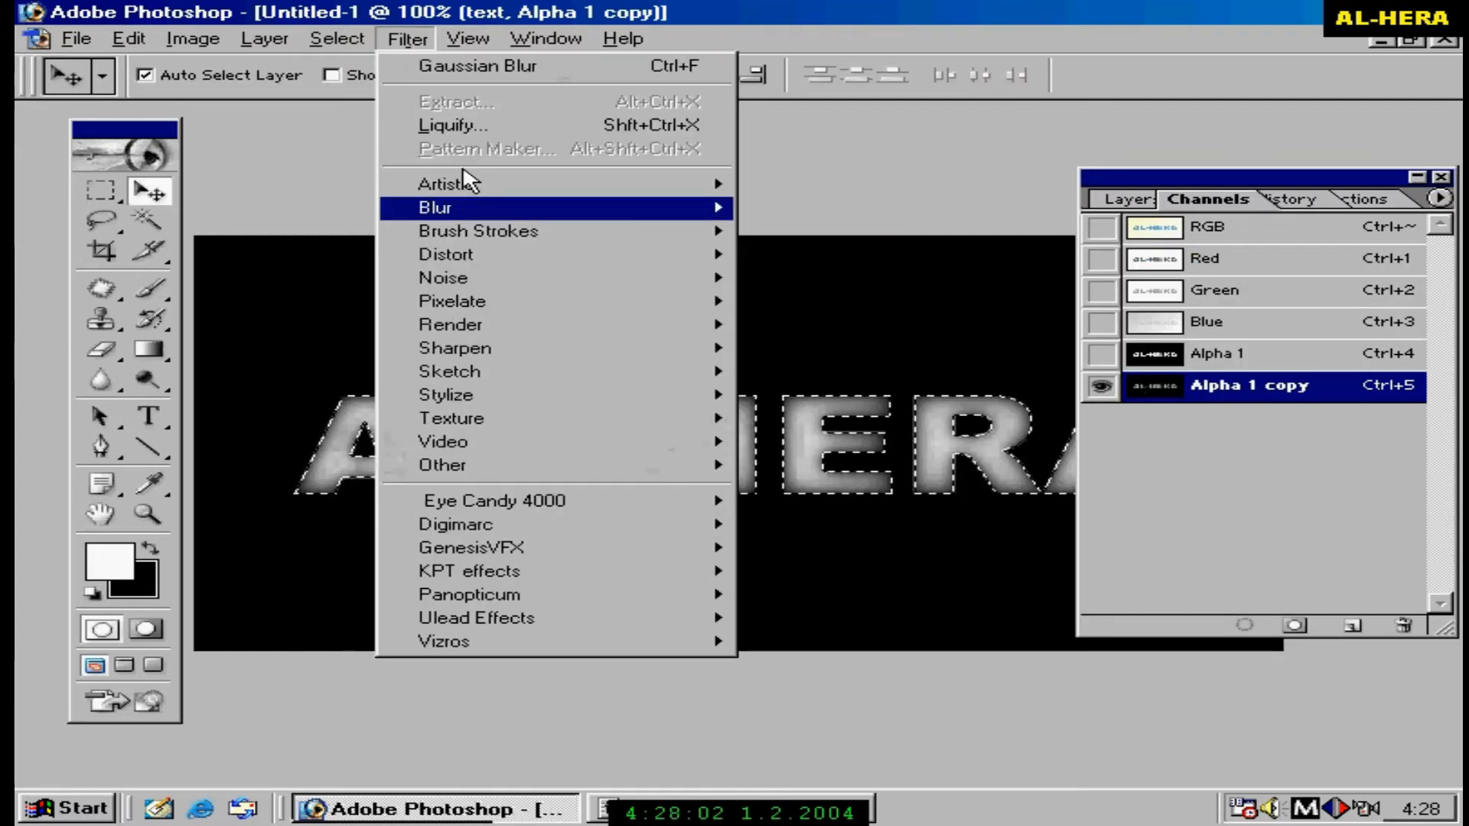
mouse_move(468, 200)
left_click(860, 252)
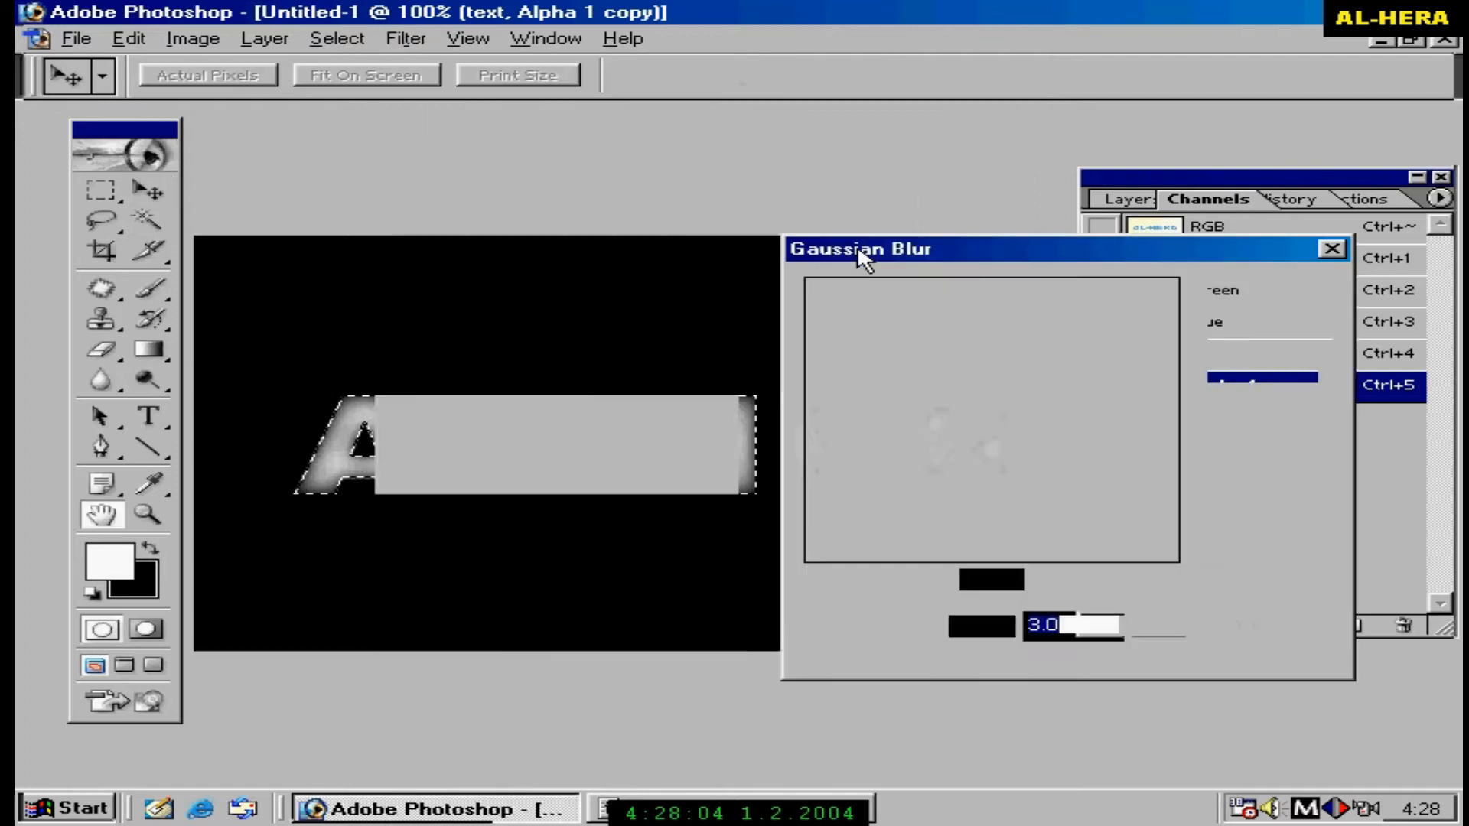
type("1")
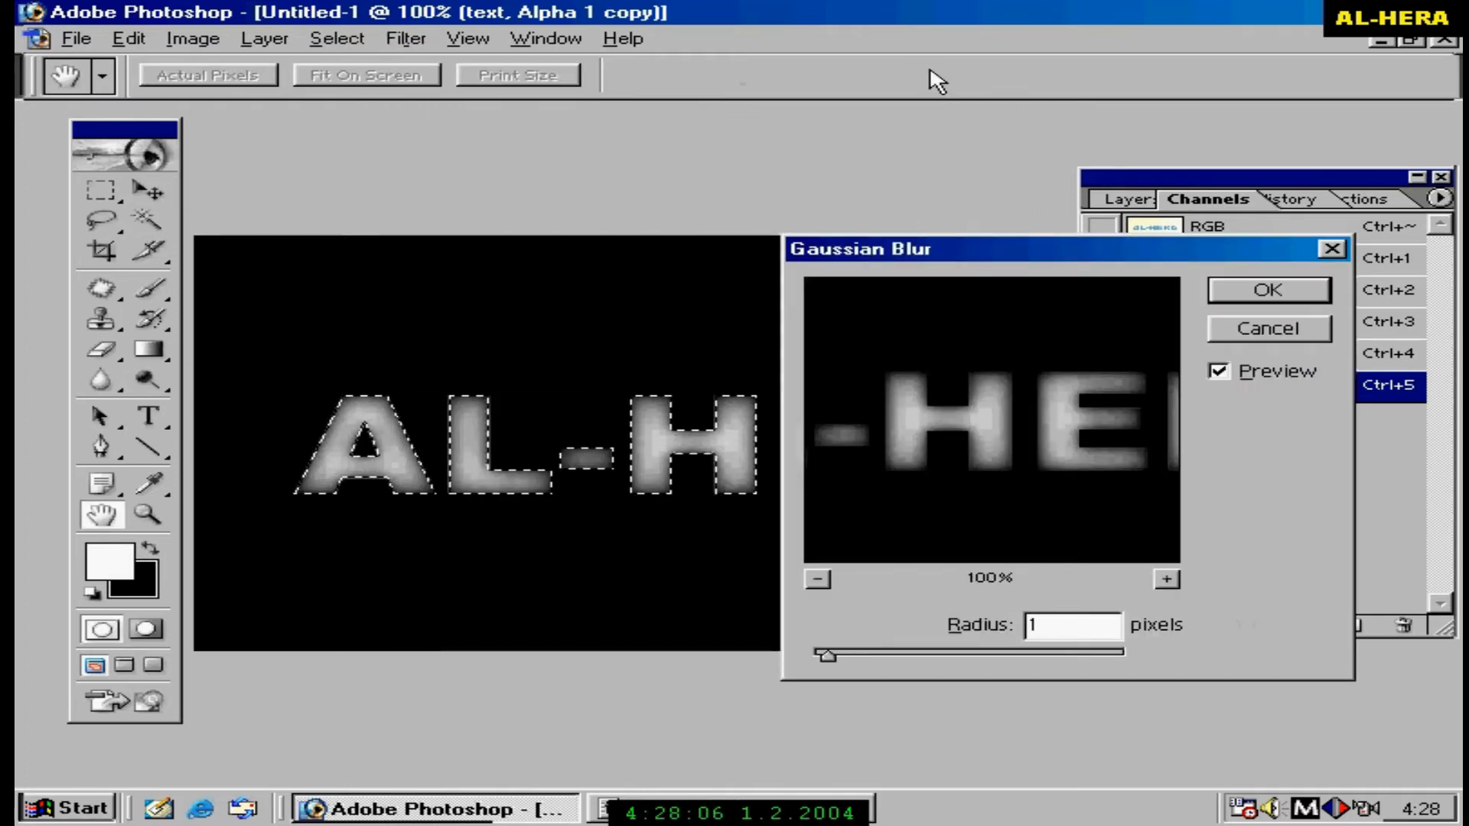
key("Return")
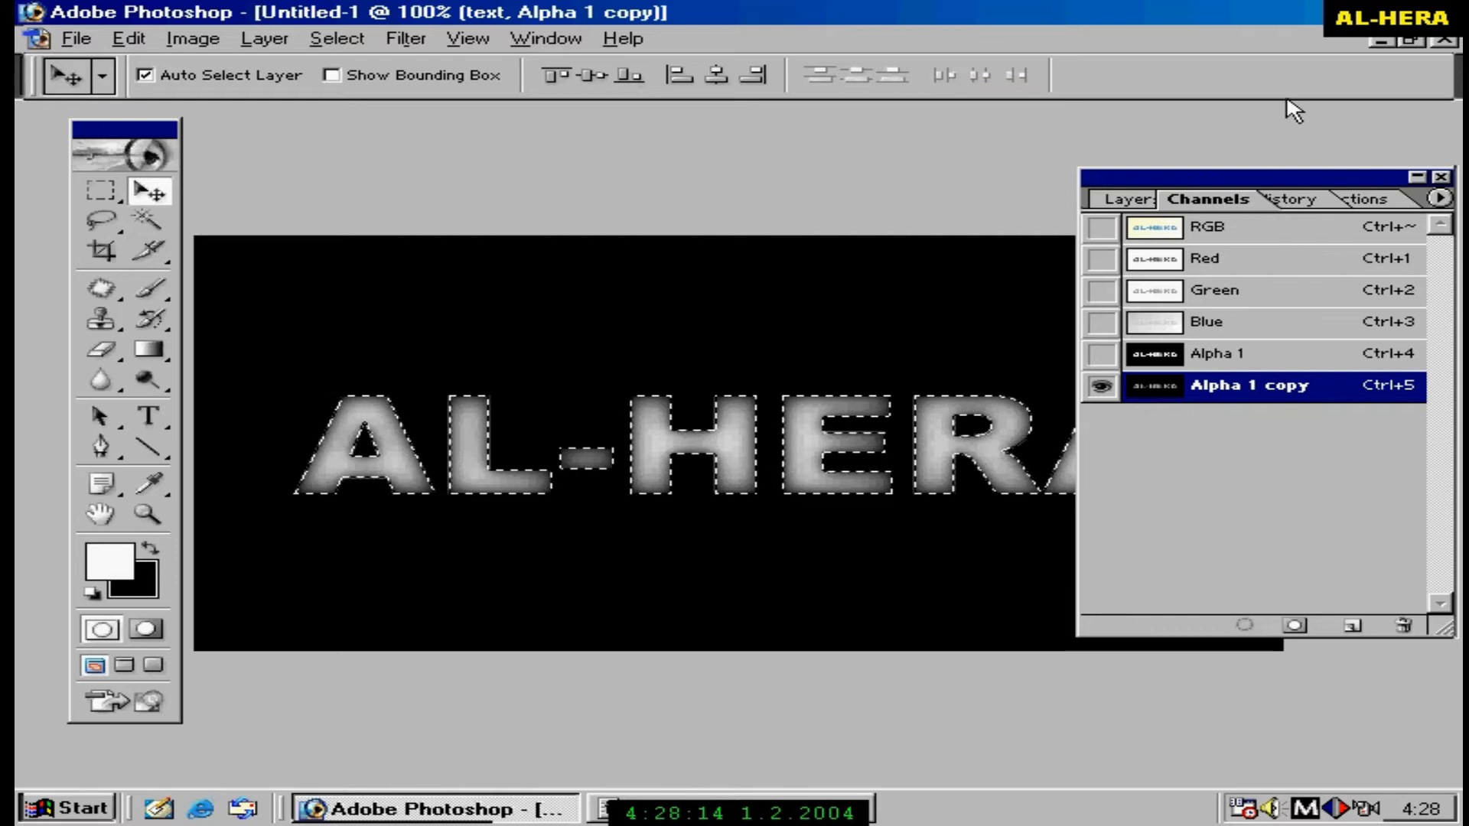
Start the Lighting Effects filter on the text layer, agreeing to rasterize its type.
left_click(1131, 200)
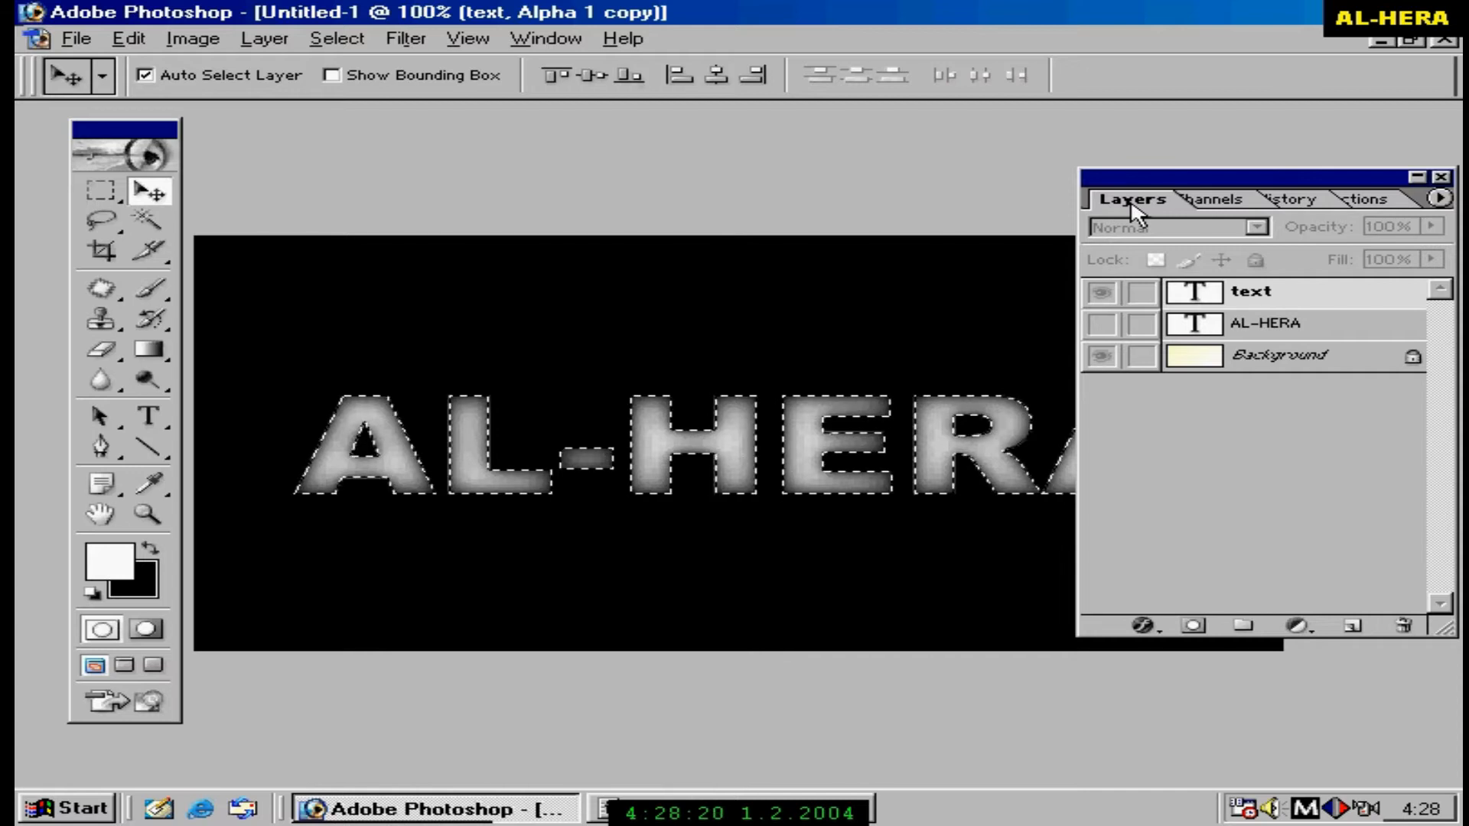
left_click(1317, 304)
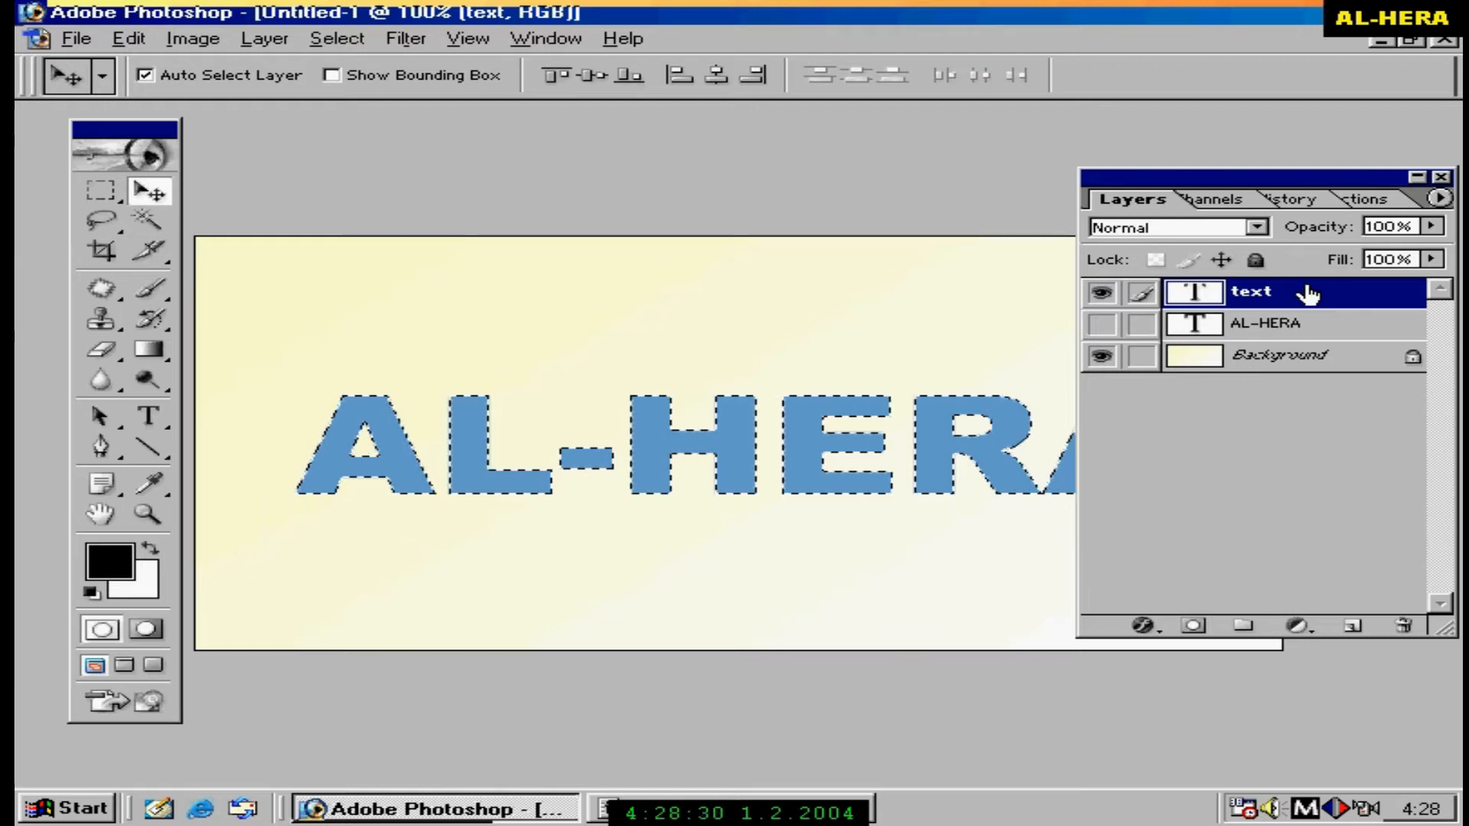
left_click(405, 38)
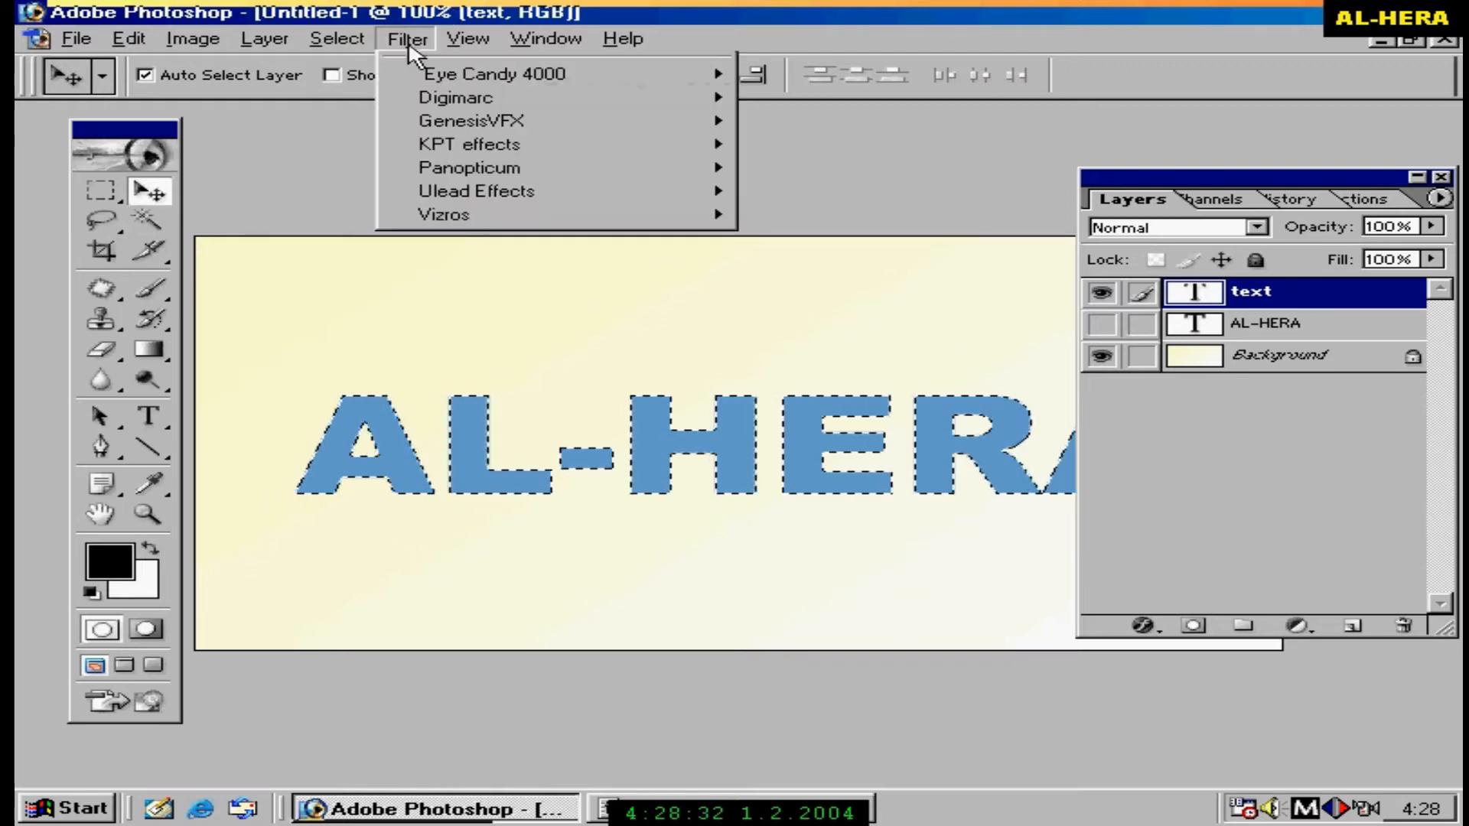
mouse_move(470, 325)
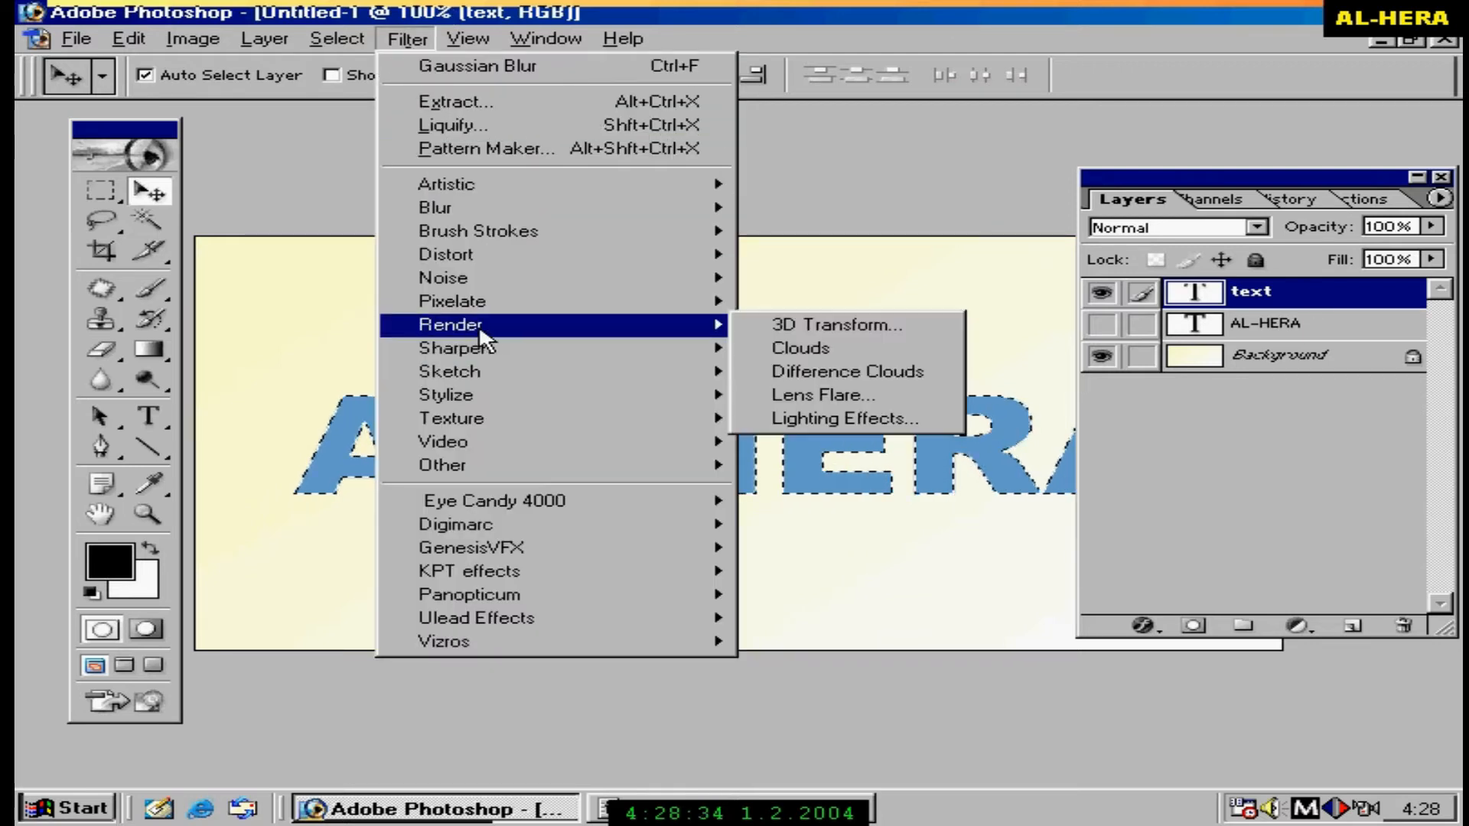
left_click(845, 420)
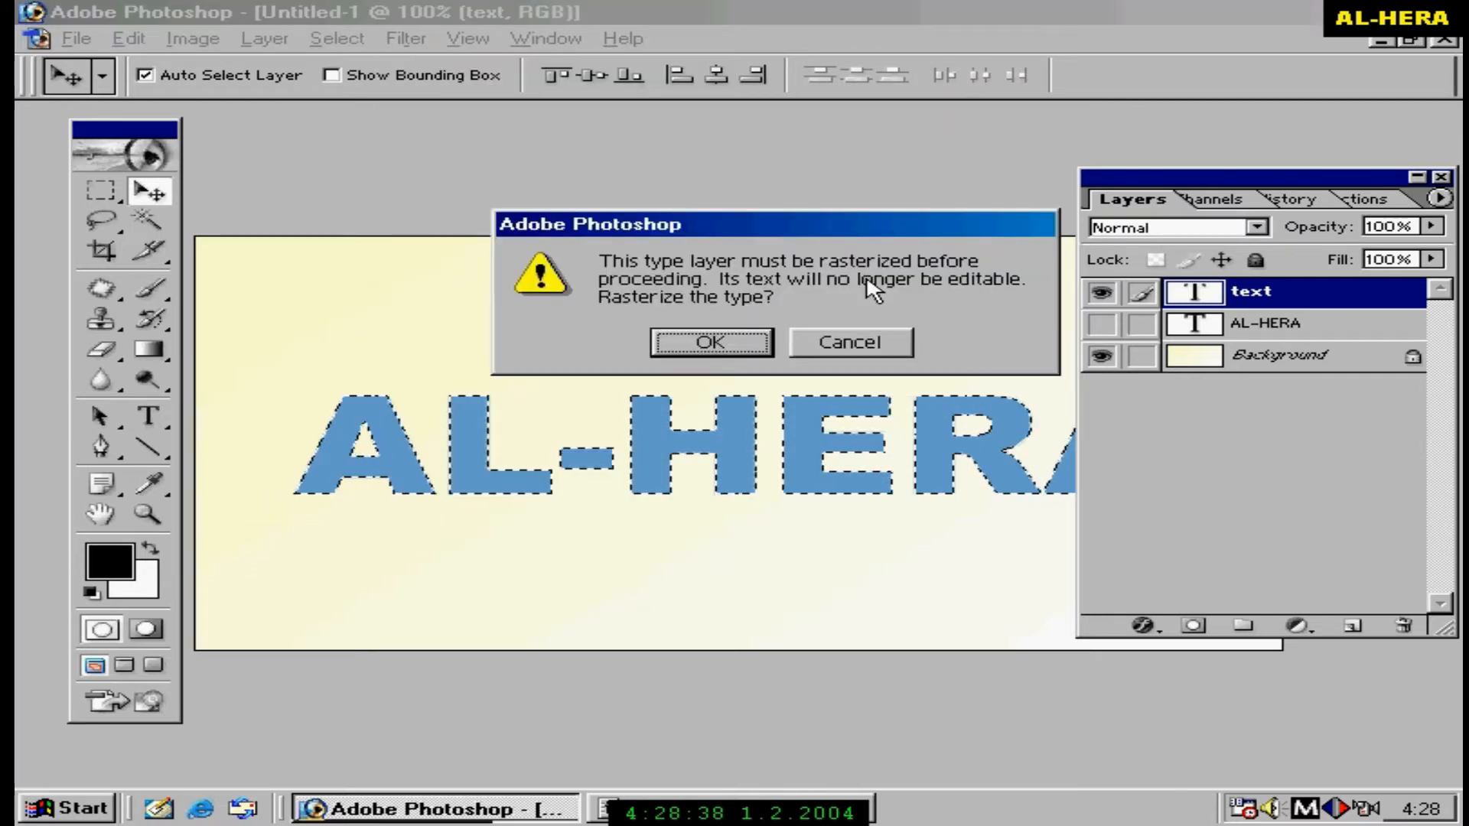
left_click(711, 343)
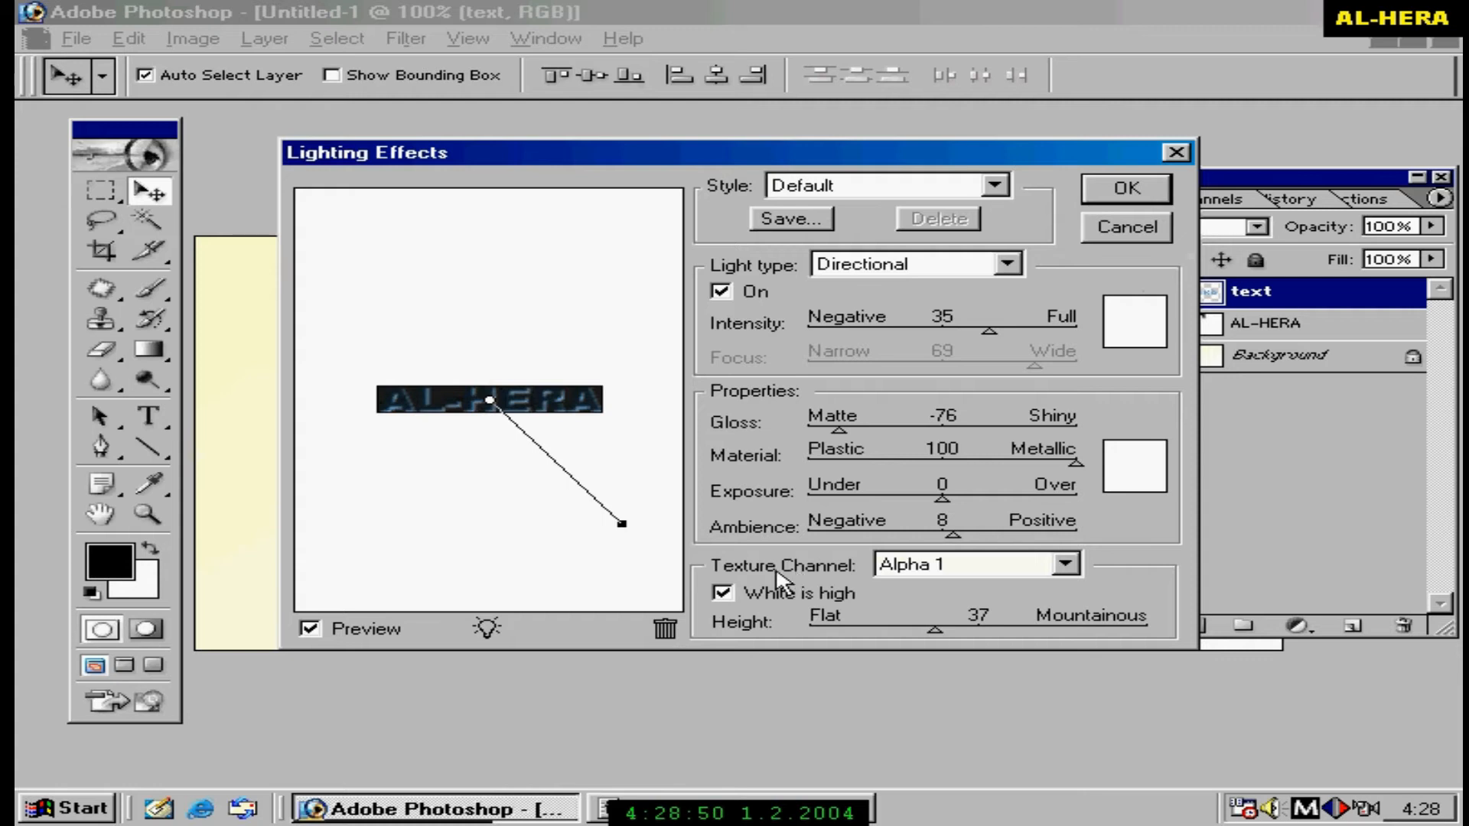
Try Blue as the texture channel, then choose Alpha 1 with a Directional light type.
left_click(949, 573)
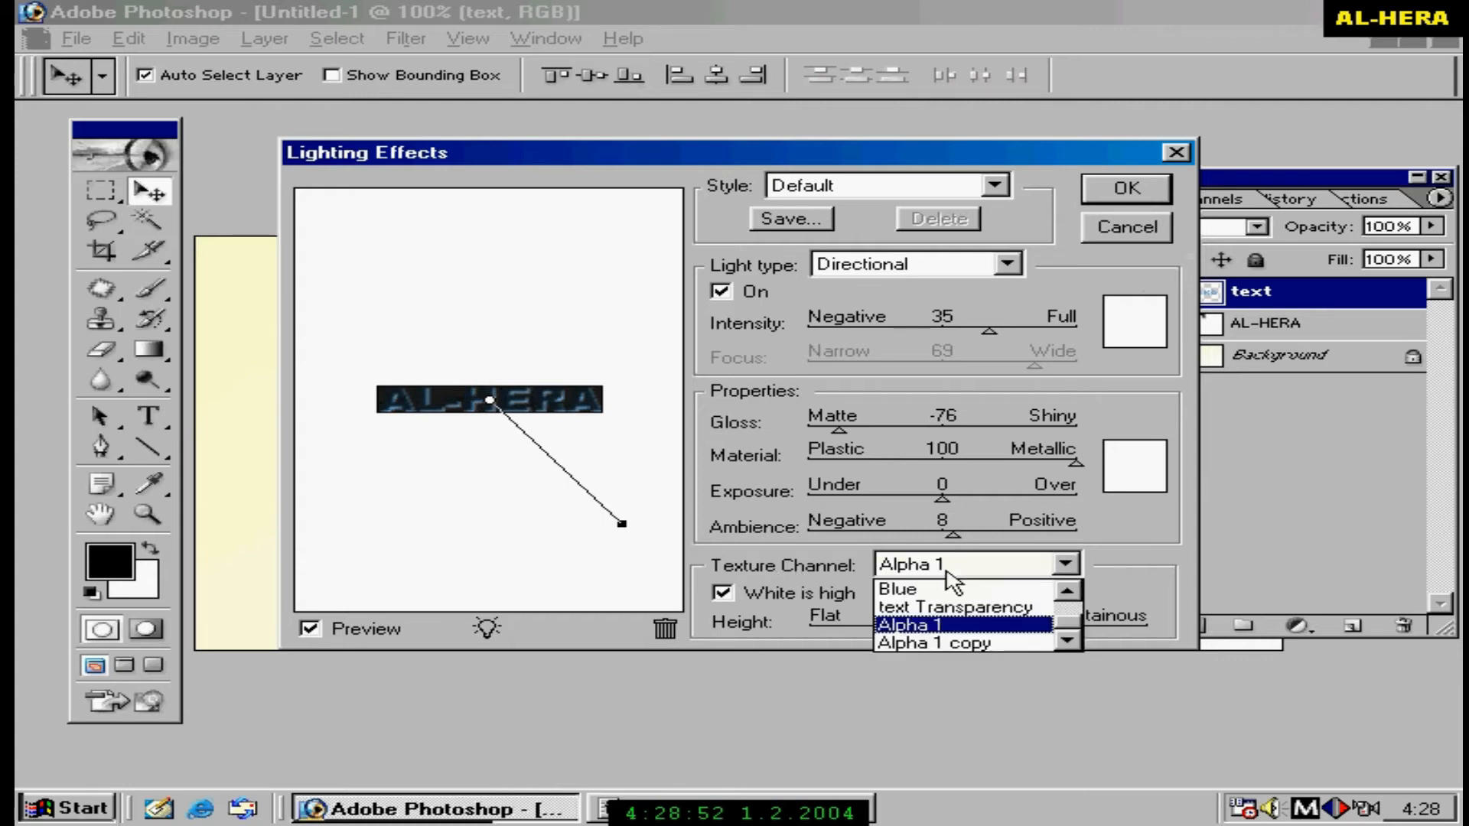
left_click(939, 589)
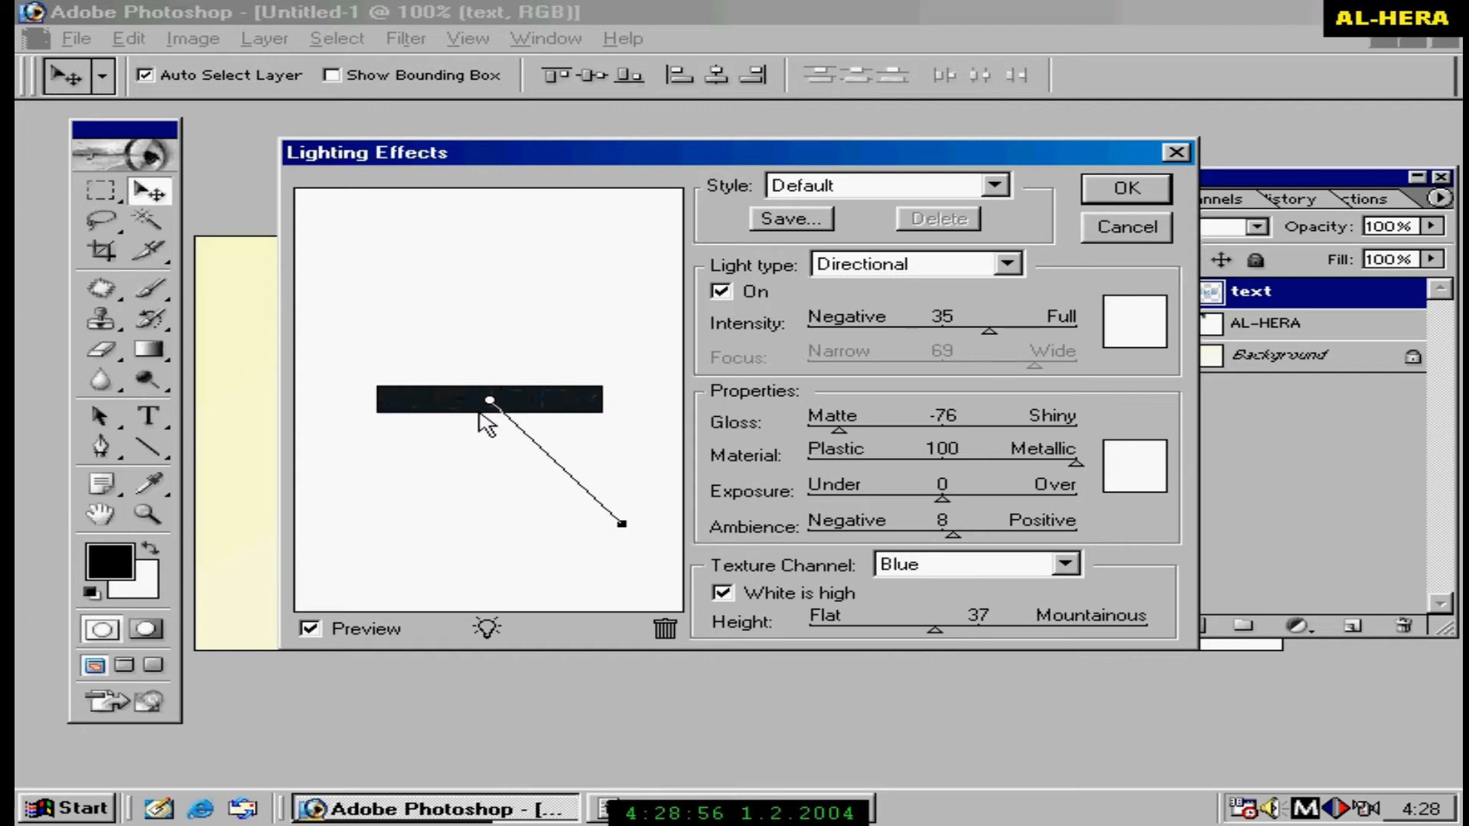
left_click(919, 567)
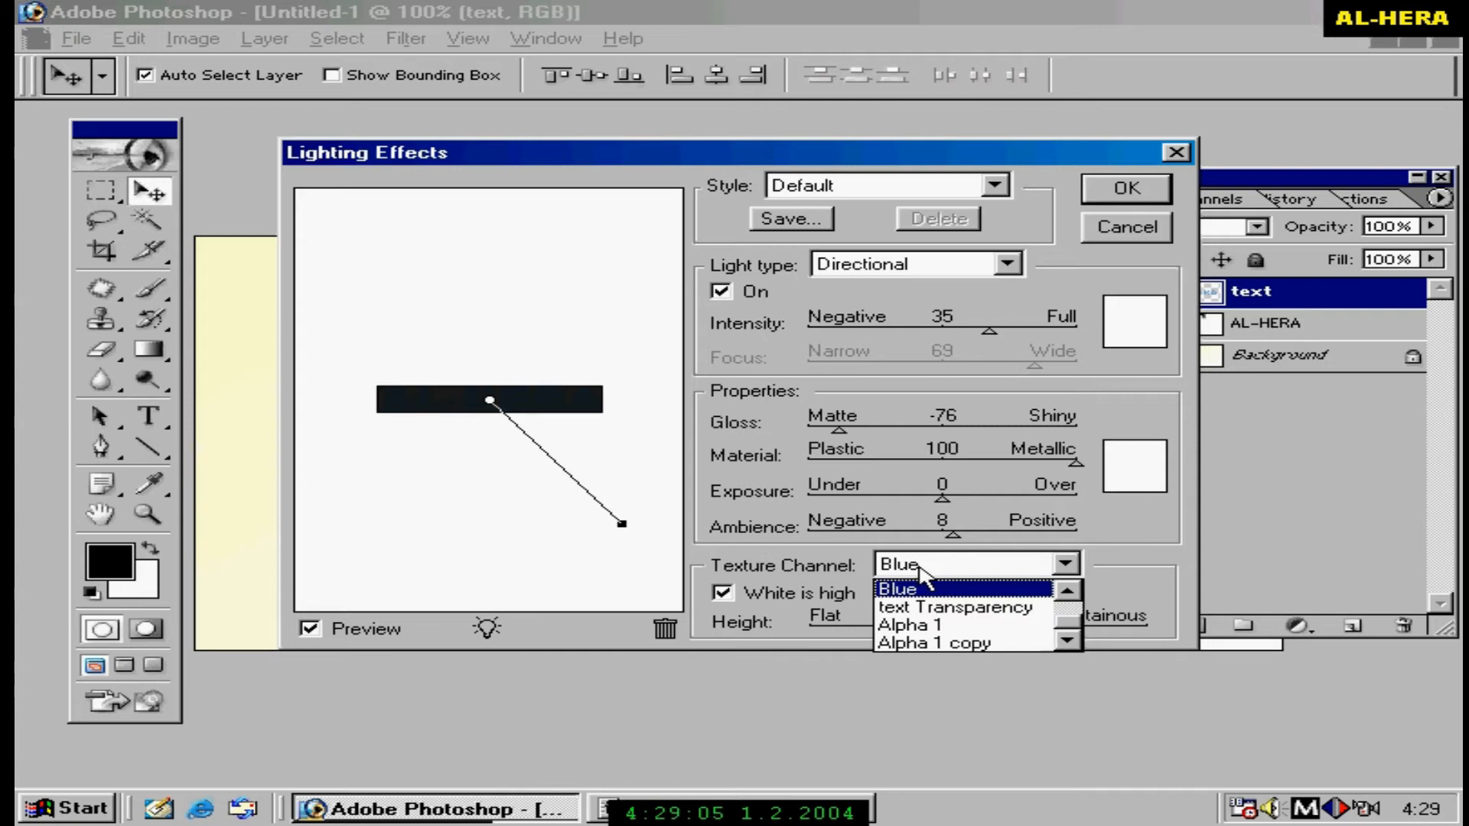
left_click(929, 632)
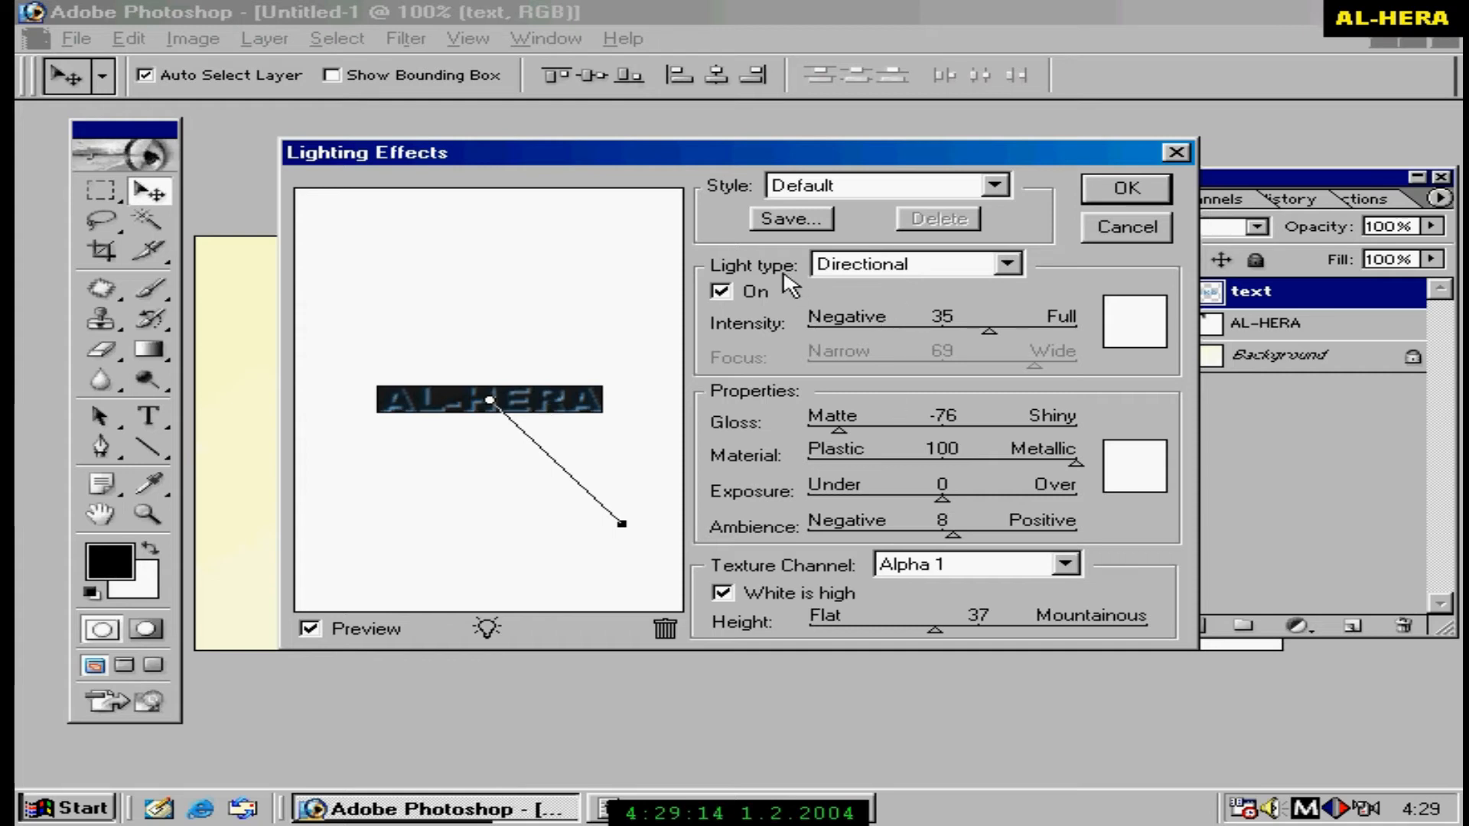
left_click(909, 272)
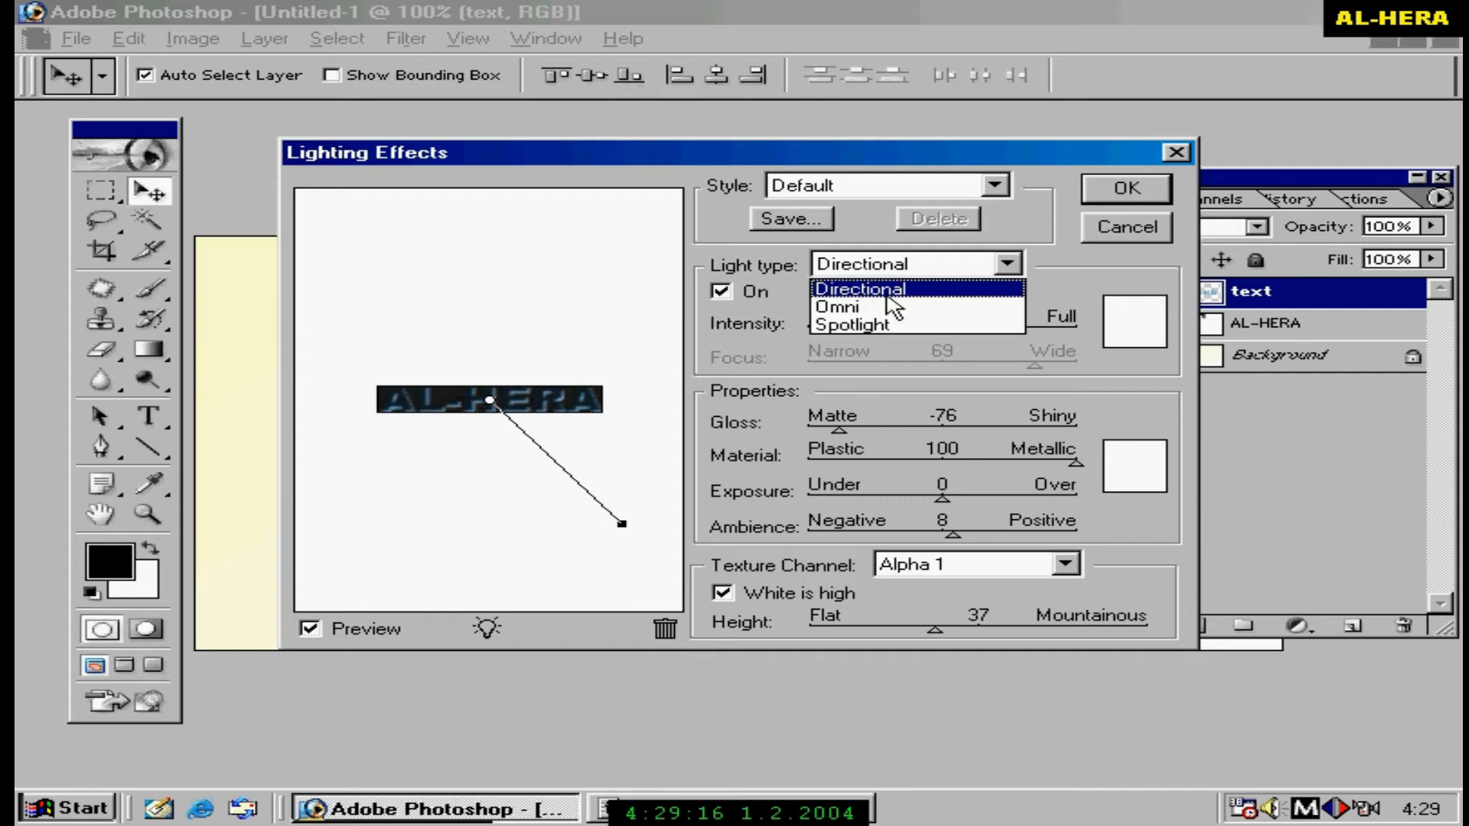
left_click(884, 289)
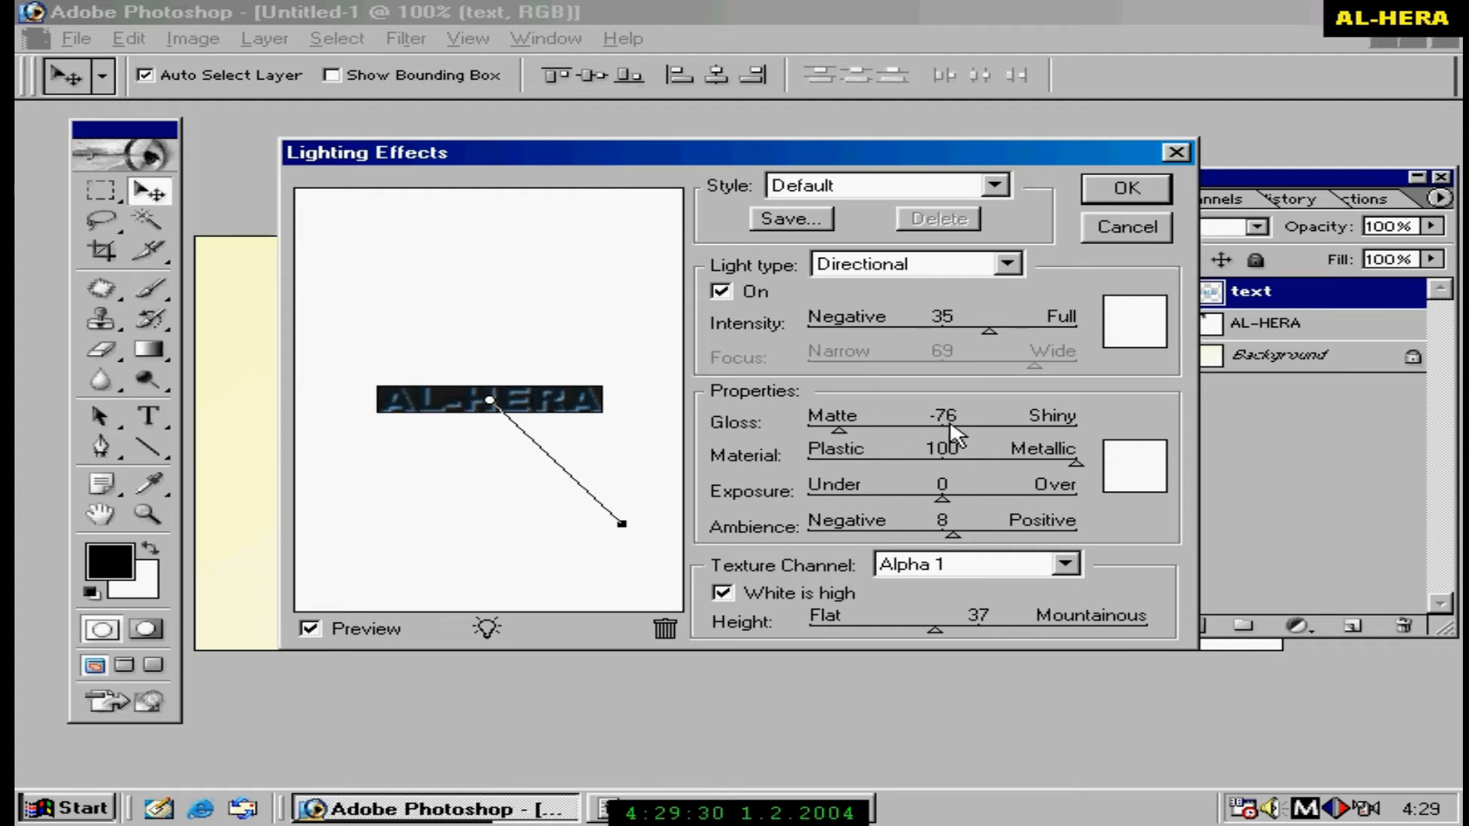
Apply the lighting with gloss -75, material 100 Metallic, ambience 9 and texture height 37.
left_click_drag(840, 433, 842, 433)
mouse_move(1078, 464)
left_mouse_down()
mouse_move(968, 464)
mouse_move(1099, 475)
left_mouse_up()
left_click_drag(953, 535, 956, 535)
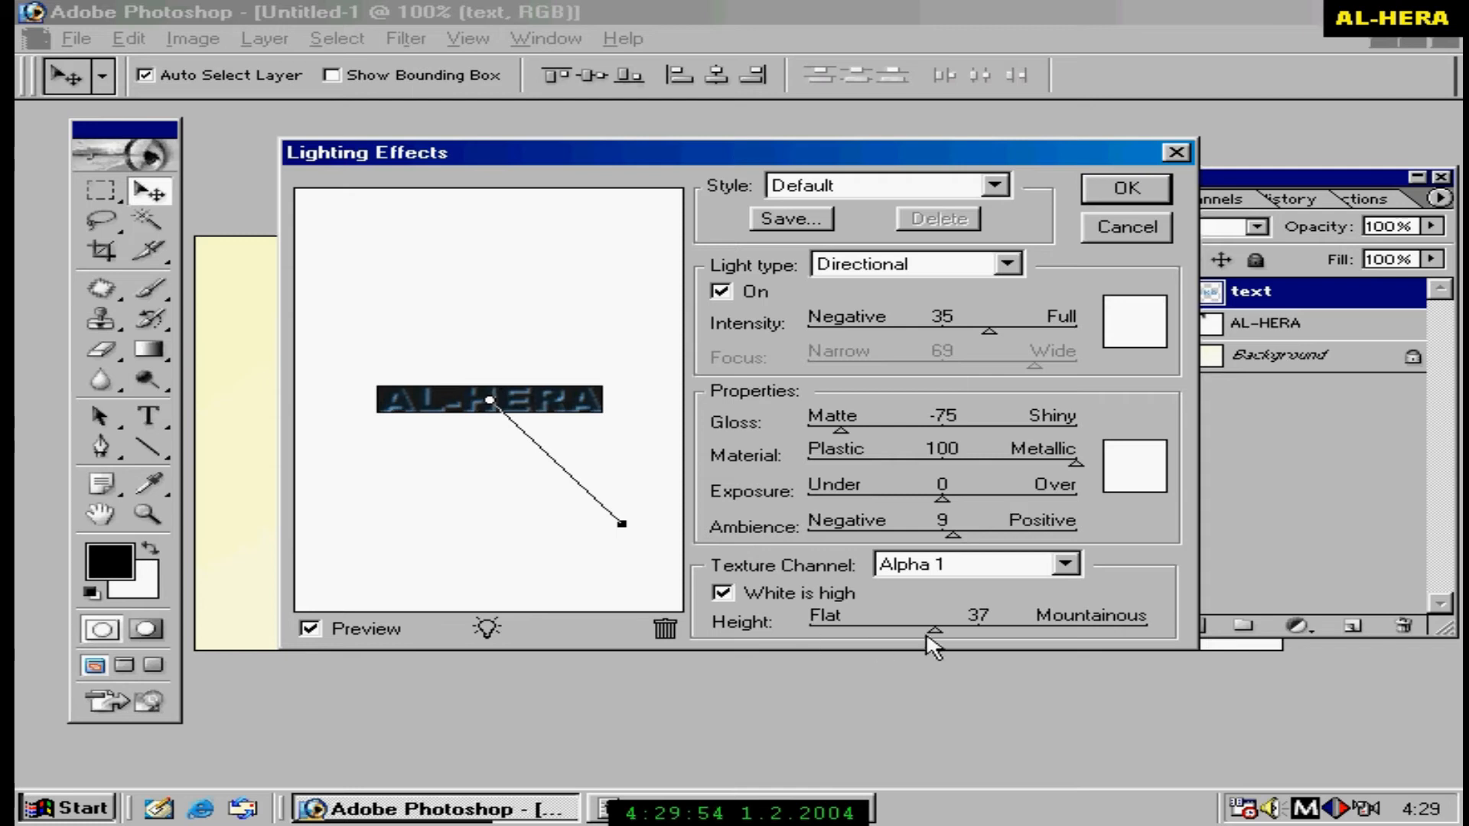
left_click_drag(935, 632, 943, 633)
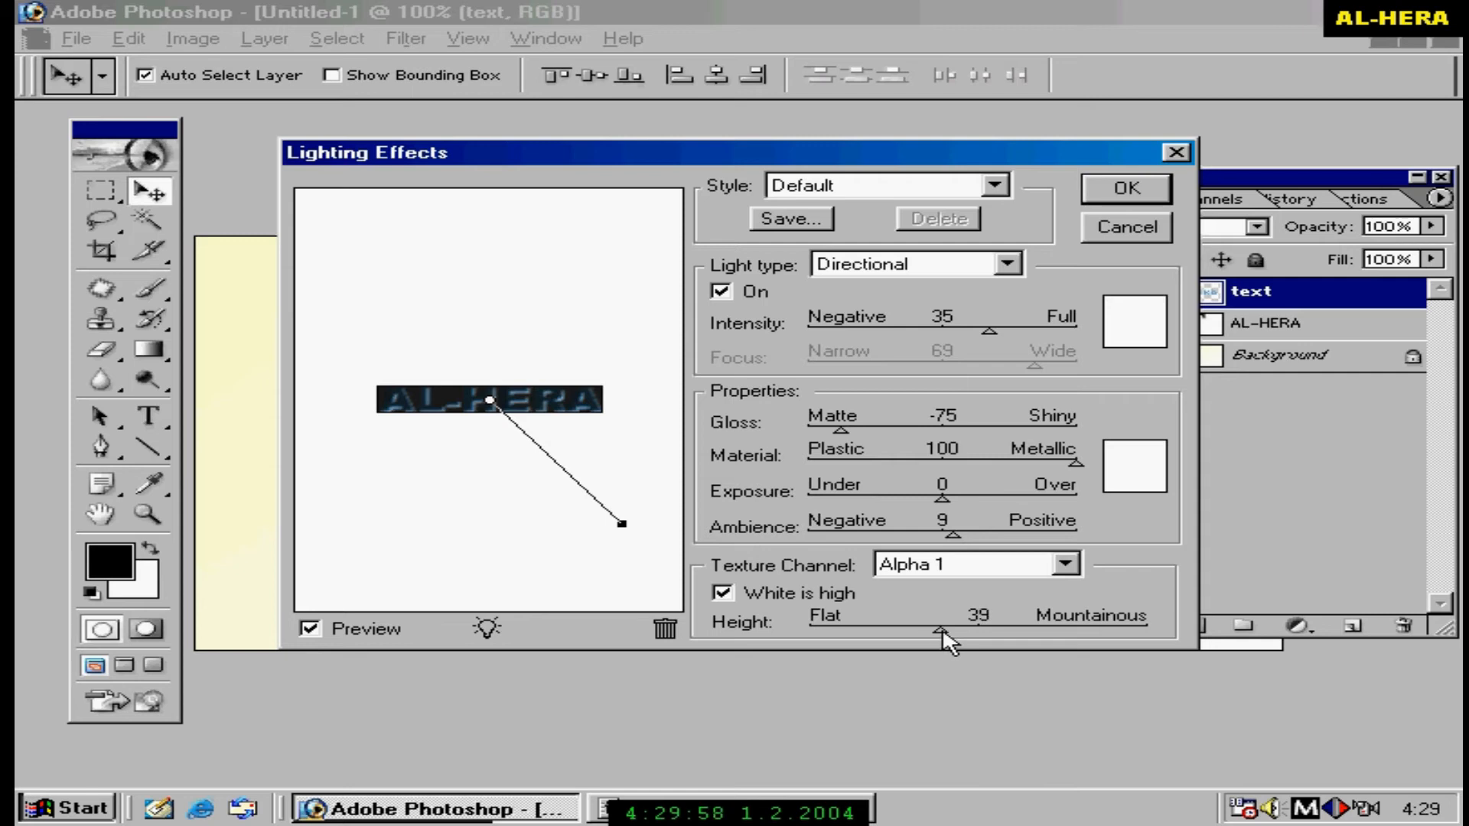
left_click_drag(943, 632, 937, 633)
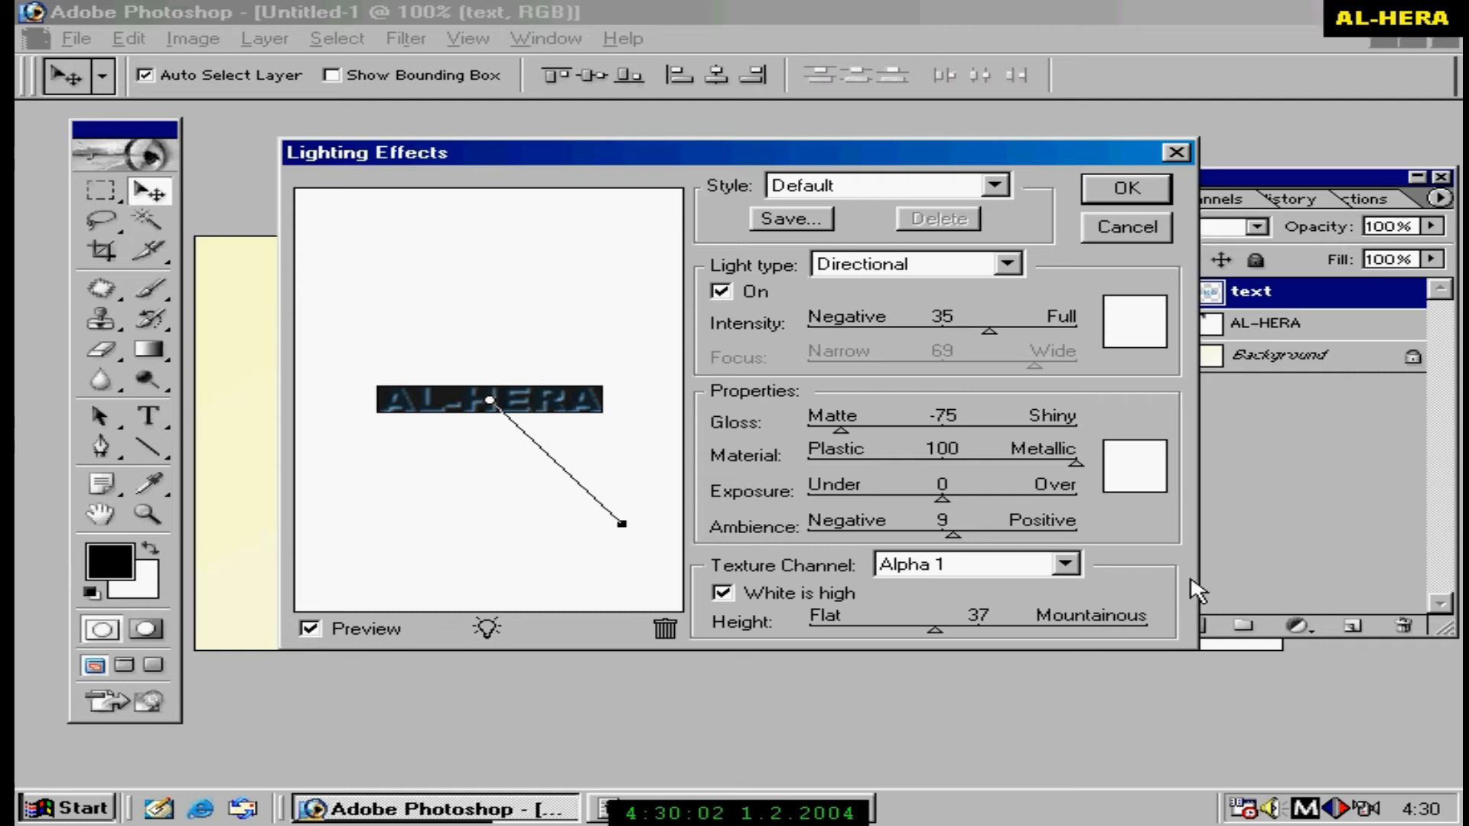
left_click(1127, 189)
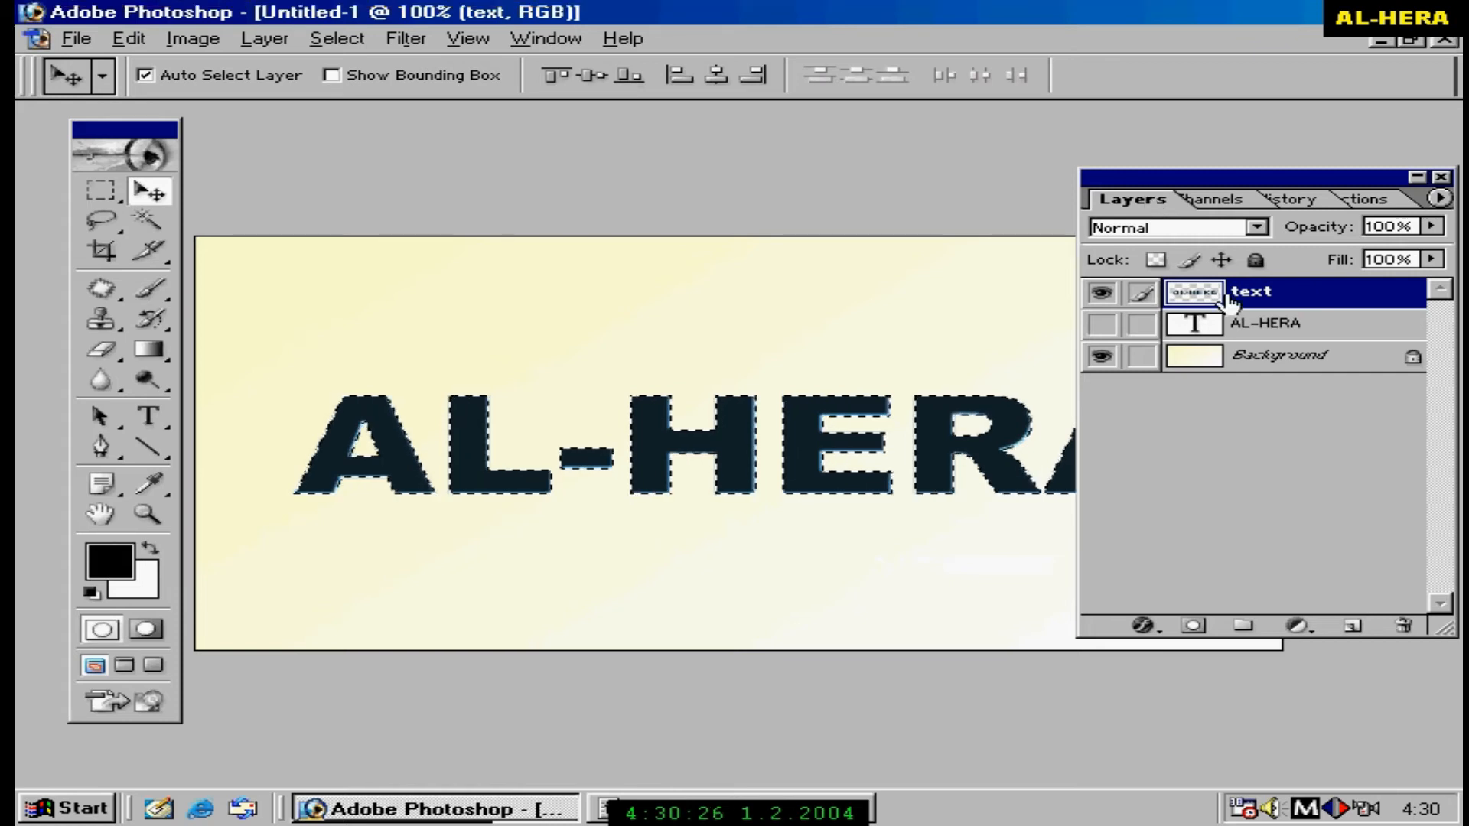
Soften the selected letters on the text layer with a 1-pixel Gaussian Blur.
left_click(414, 40)
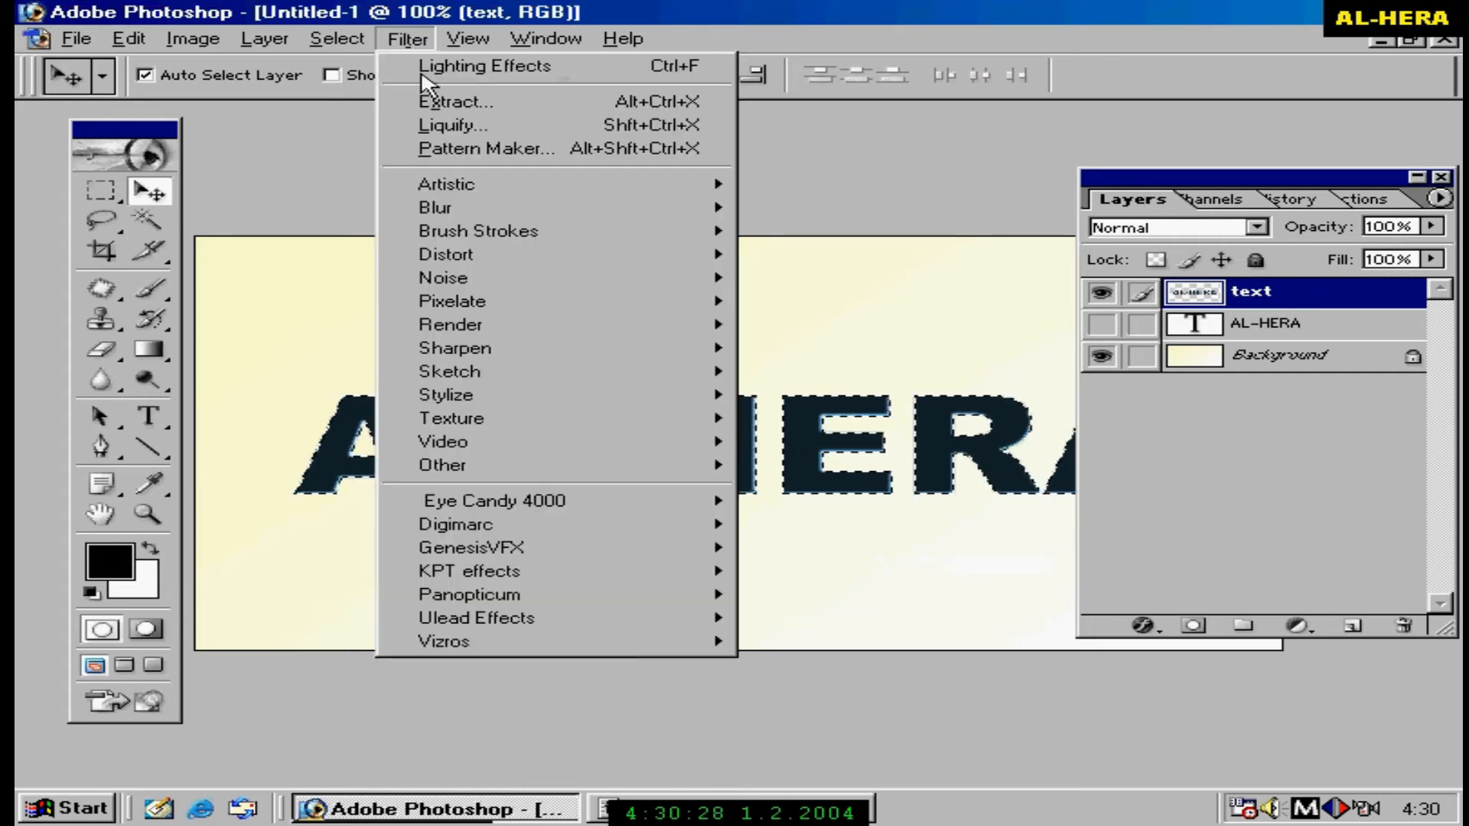
mouse_move(451, 203)
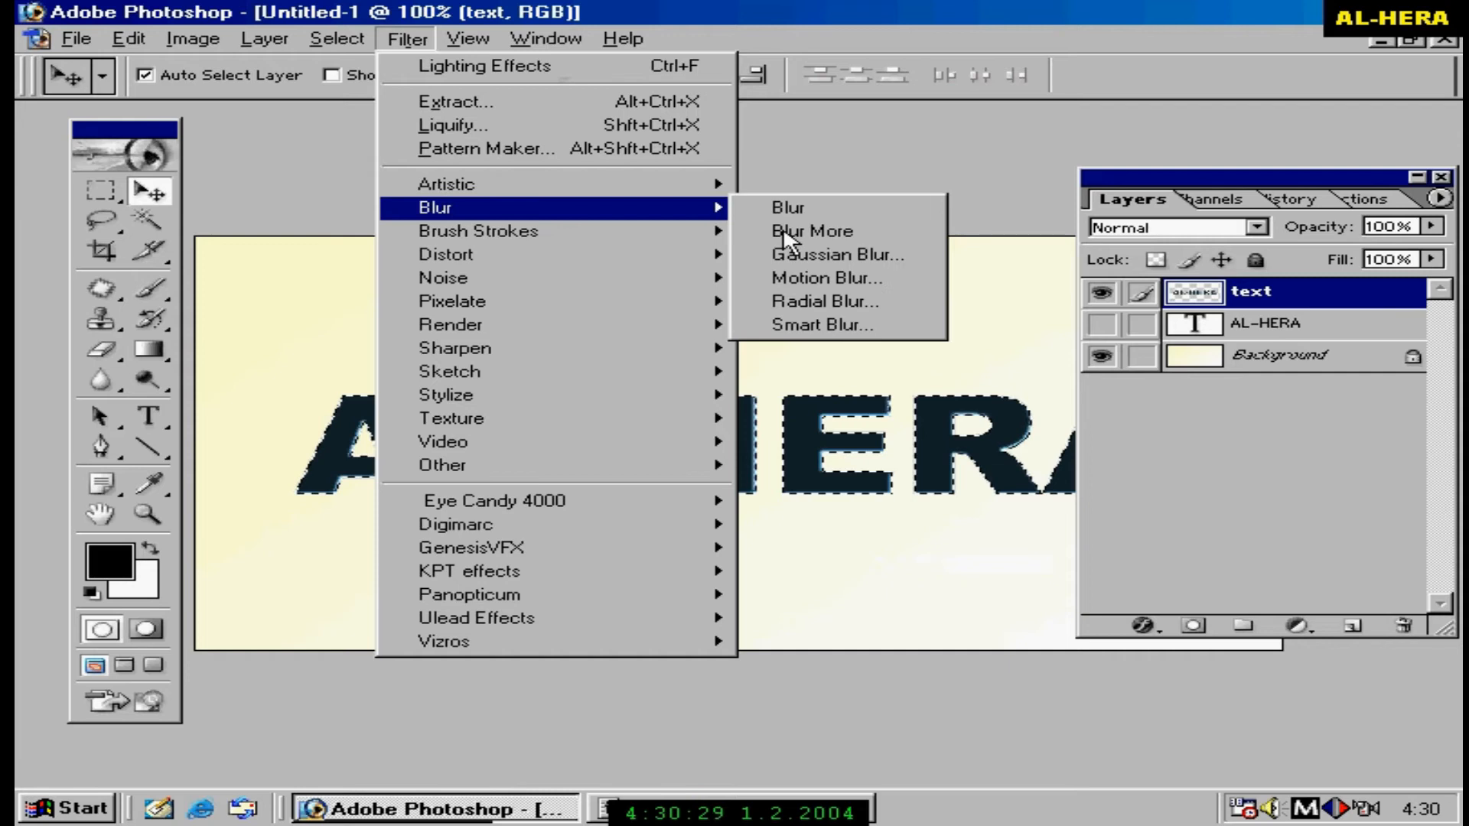
left_click(858, 255)
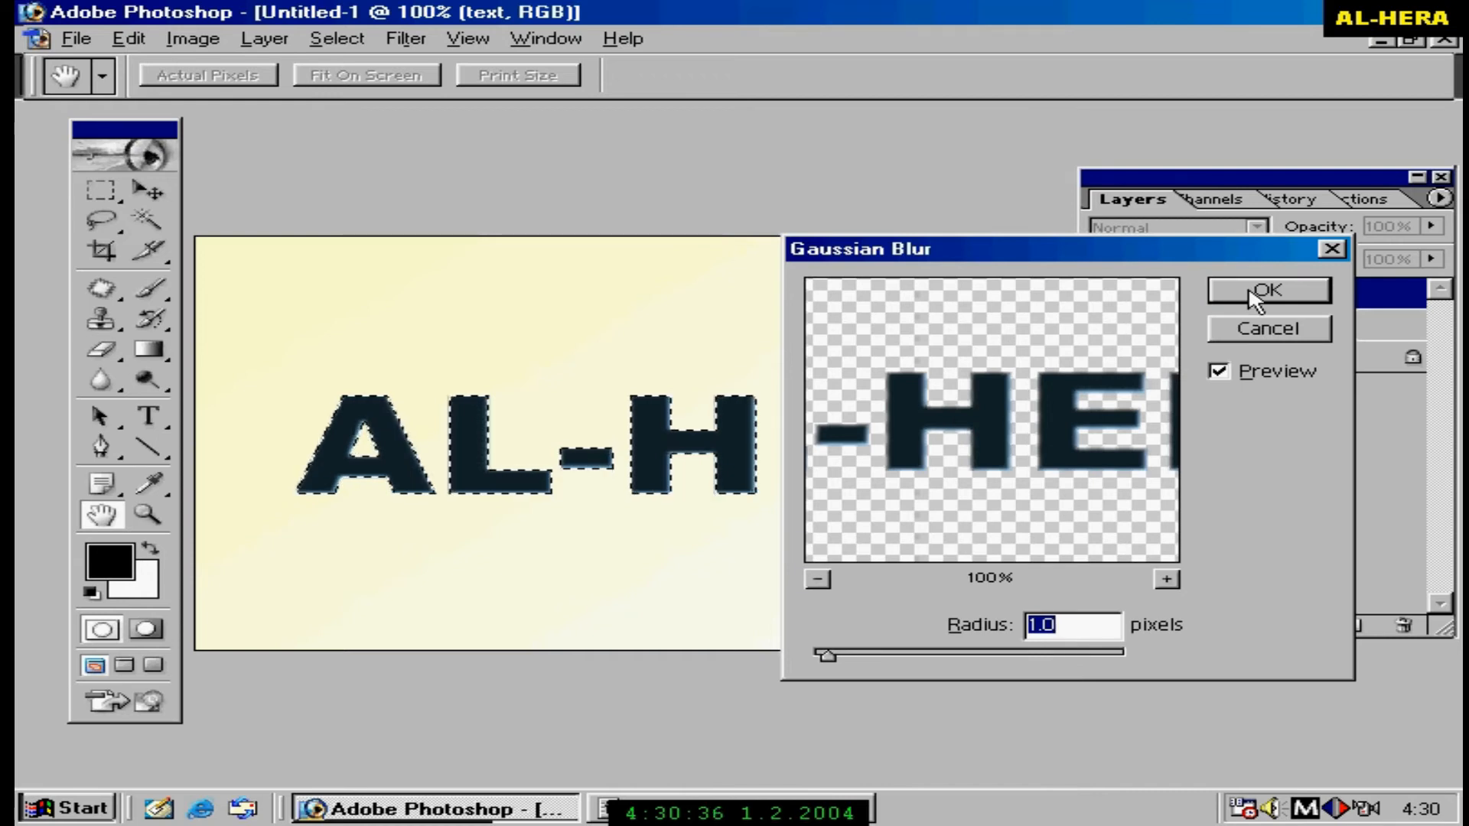
left_click(1256, 294)
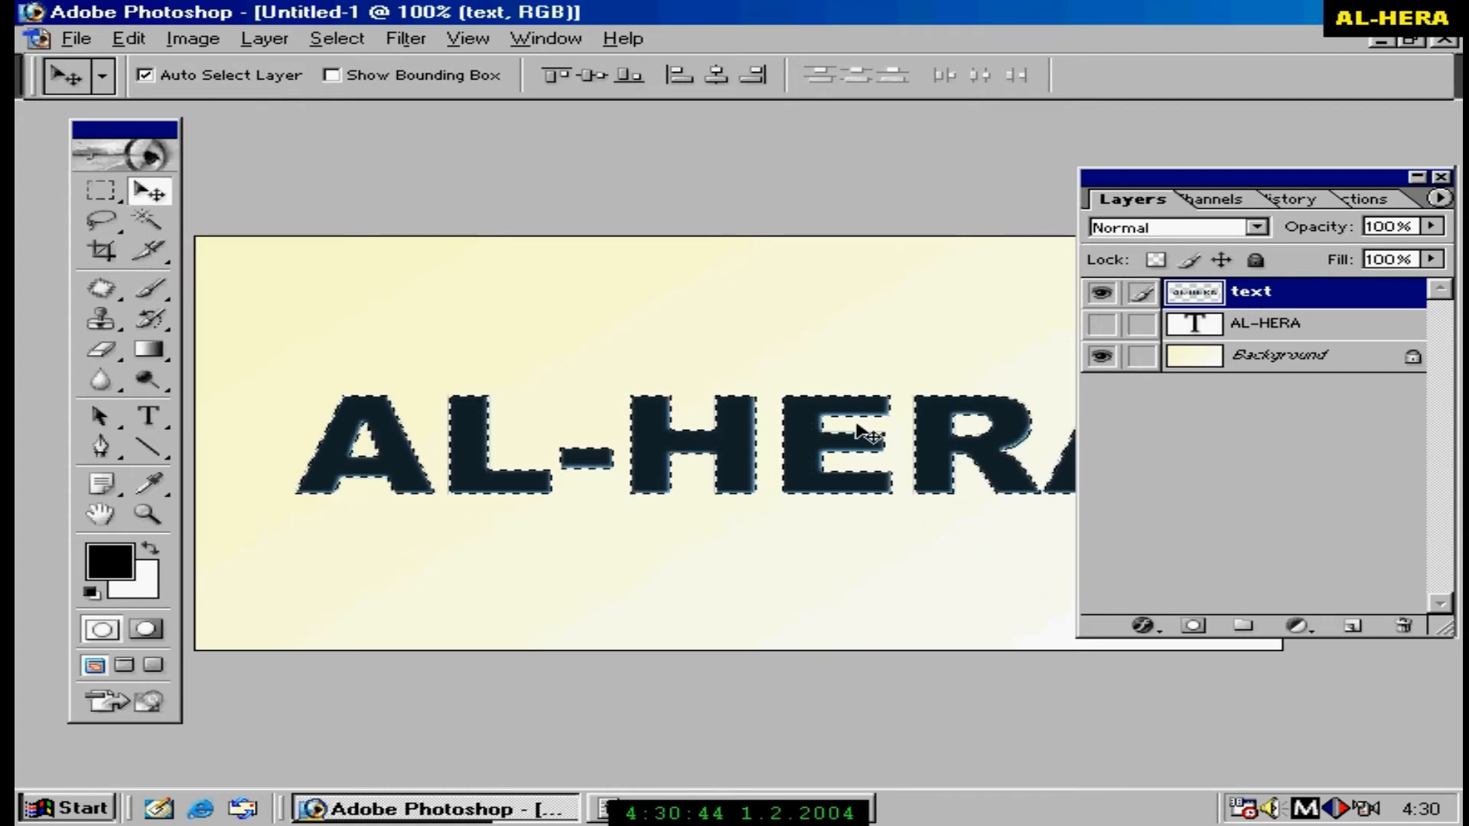
Contract the letter selection by 1 pixel.
left_click(342, 40)
mouse_move(383, 231)
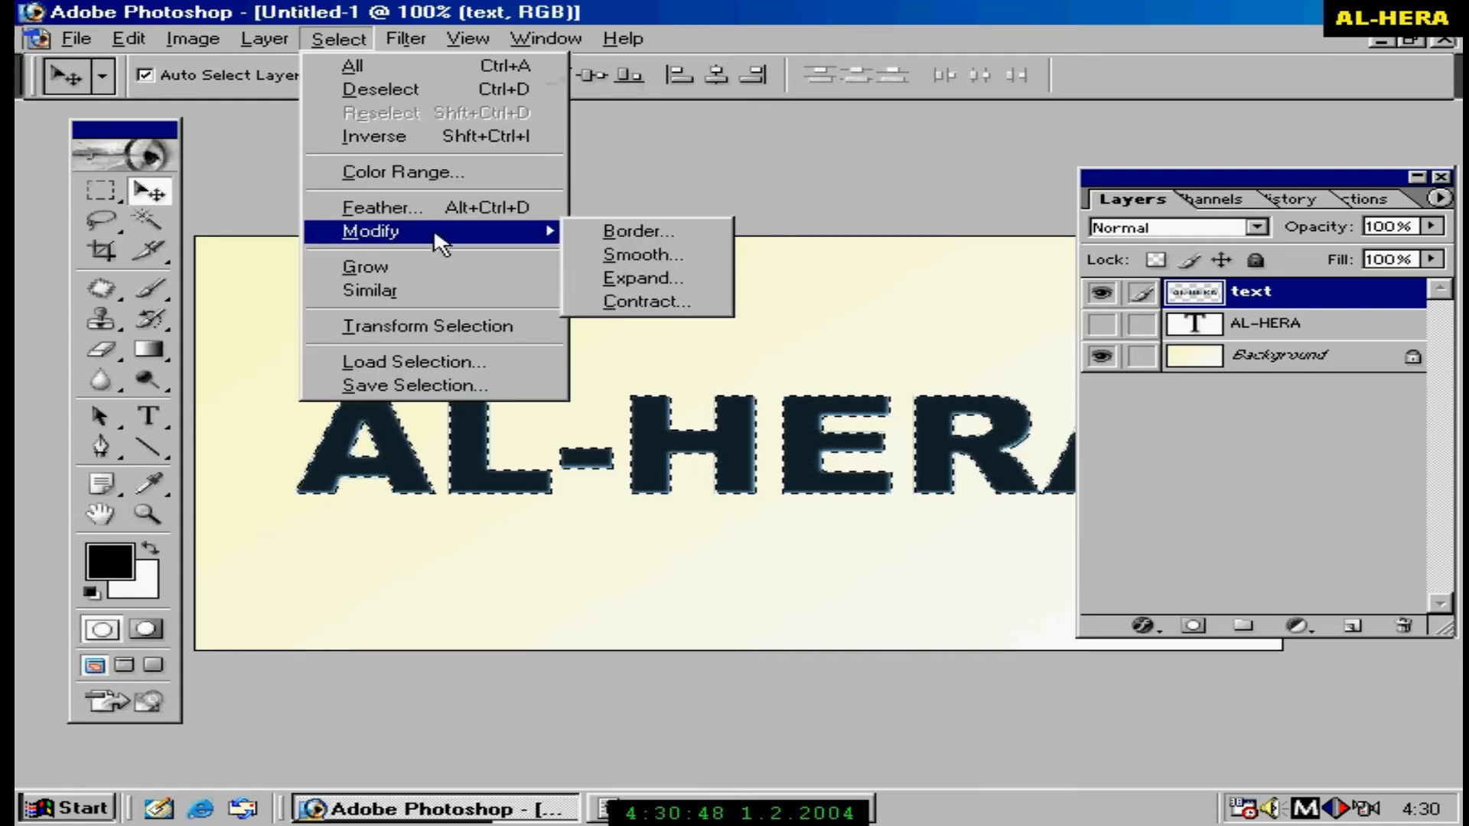
left_click(647, 306)
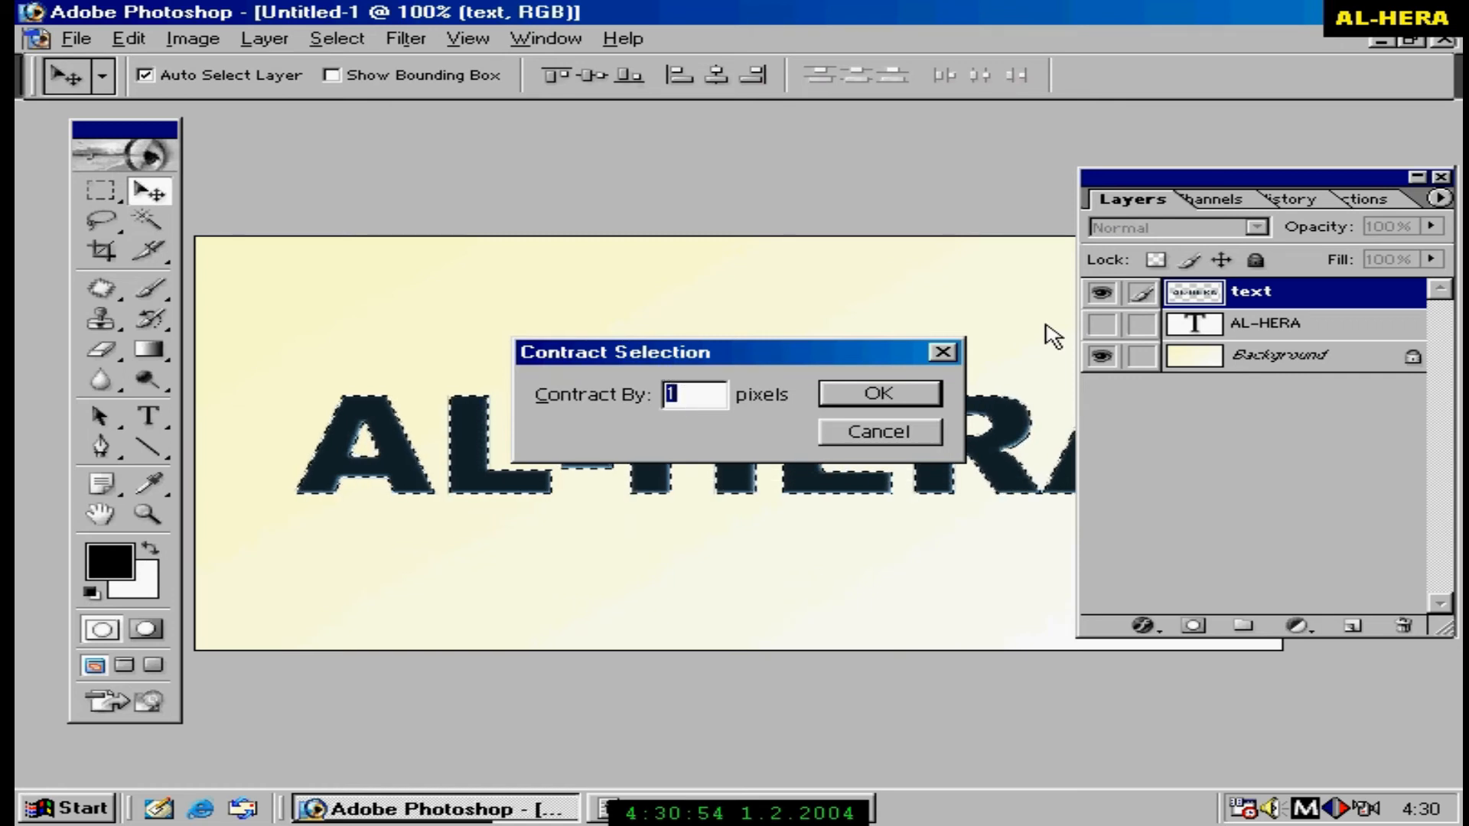
left_click(905, 395)
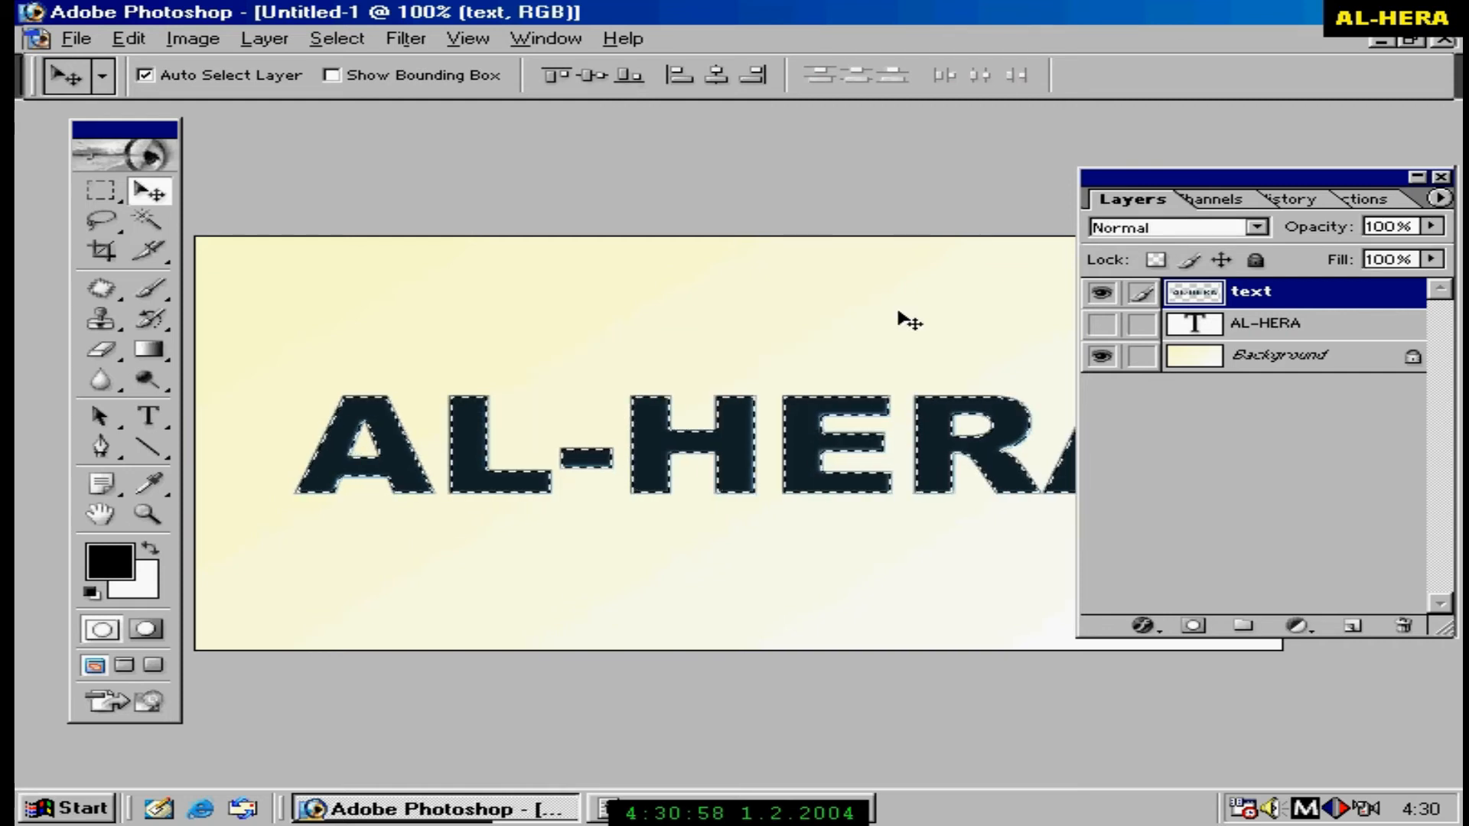
Delete everything outside the contracted letter selection on the text layer by inverting the selection, and deselect.
left_click(338, 40)
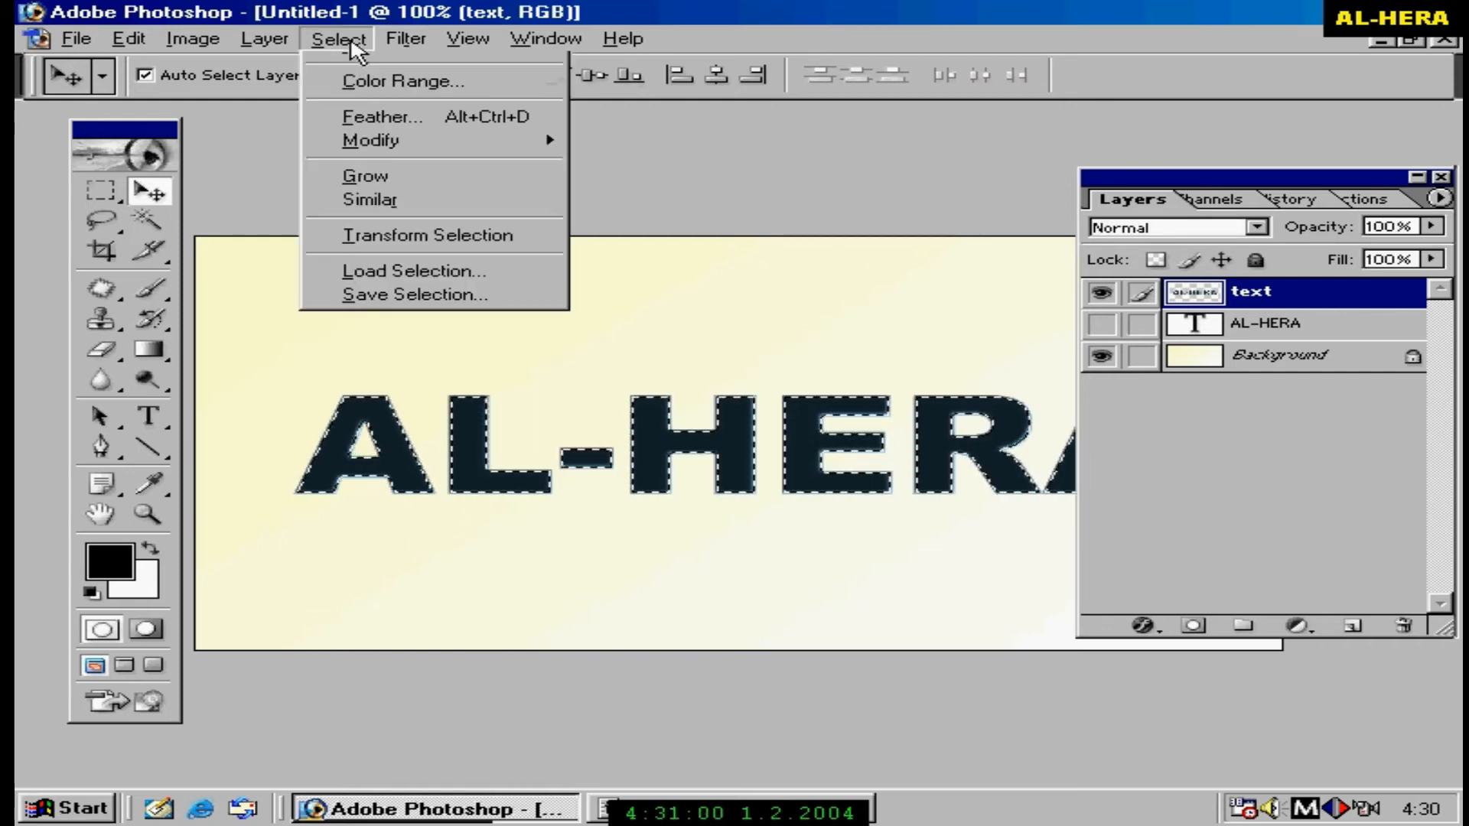
left_click(363, 146)
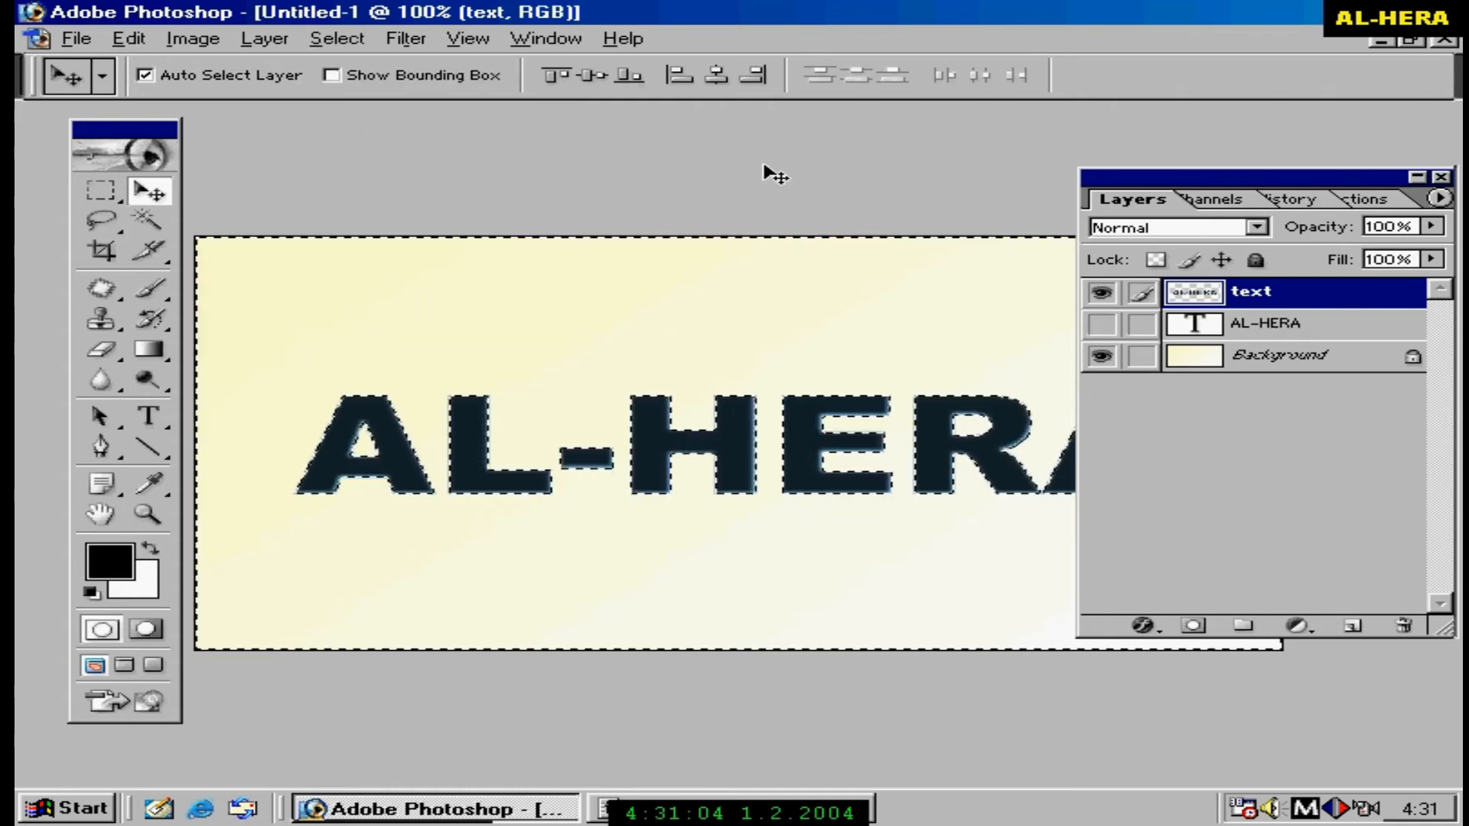
key("Delete")
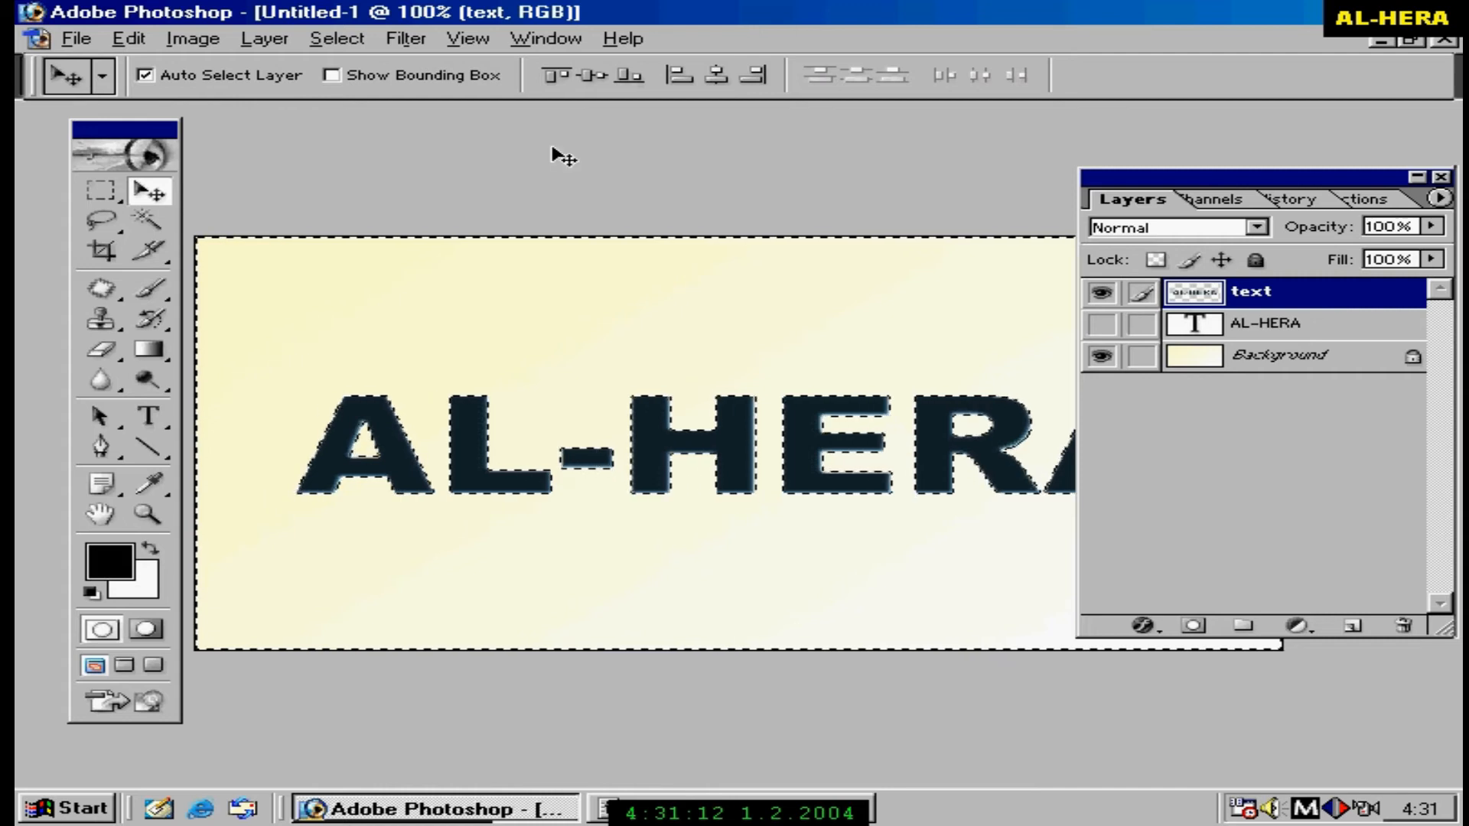
left_click(108, 198)
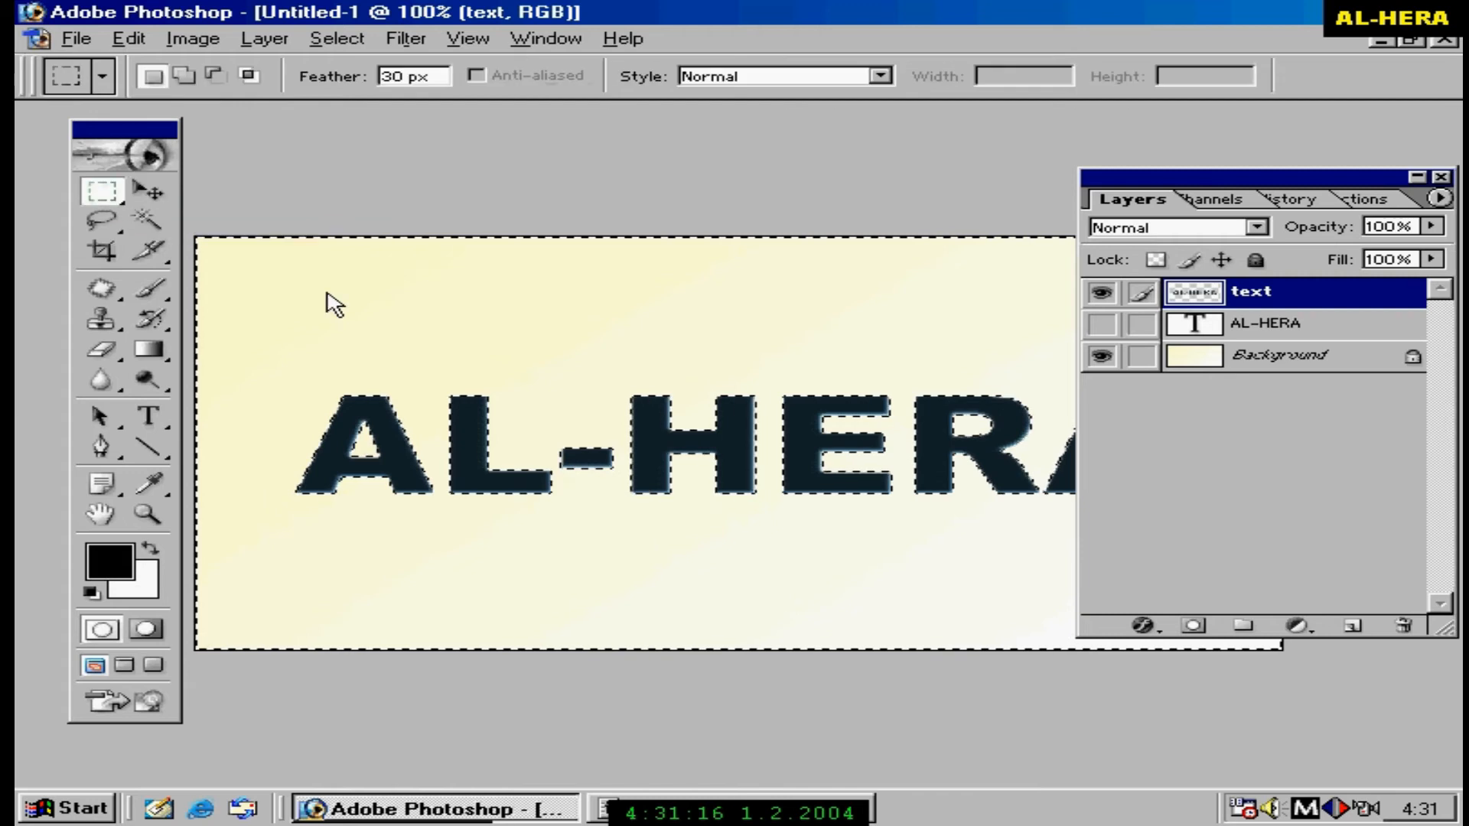
left_click(471, 325)
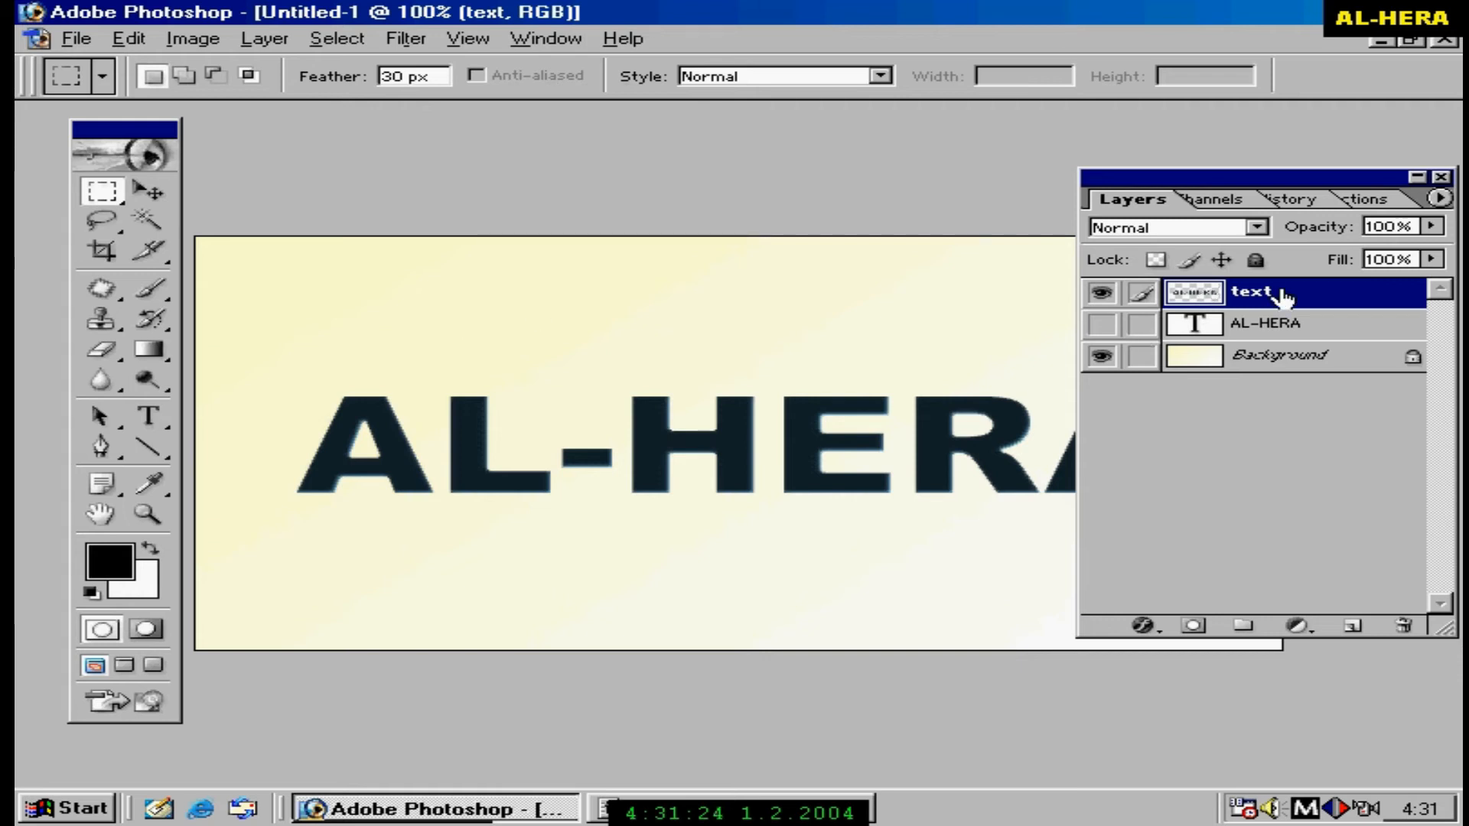
Duplicate the text layer under the name plastic.
right_click(1350, 299)
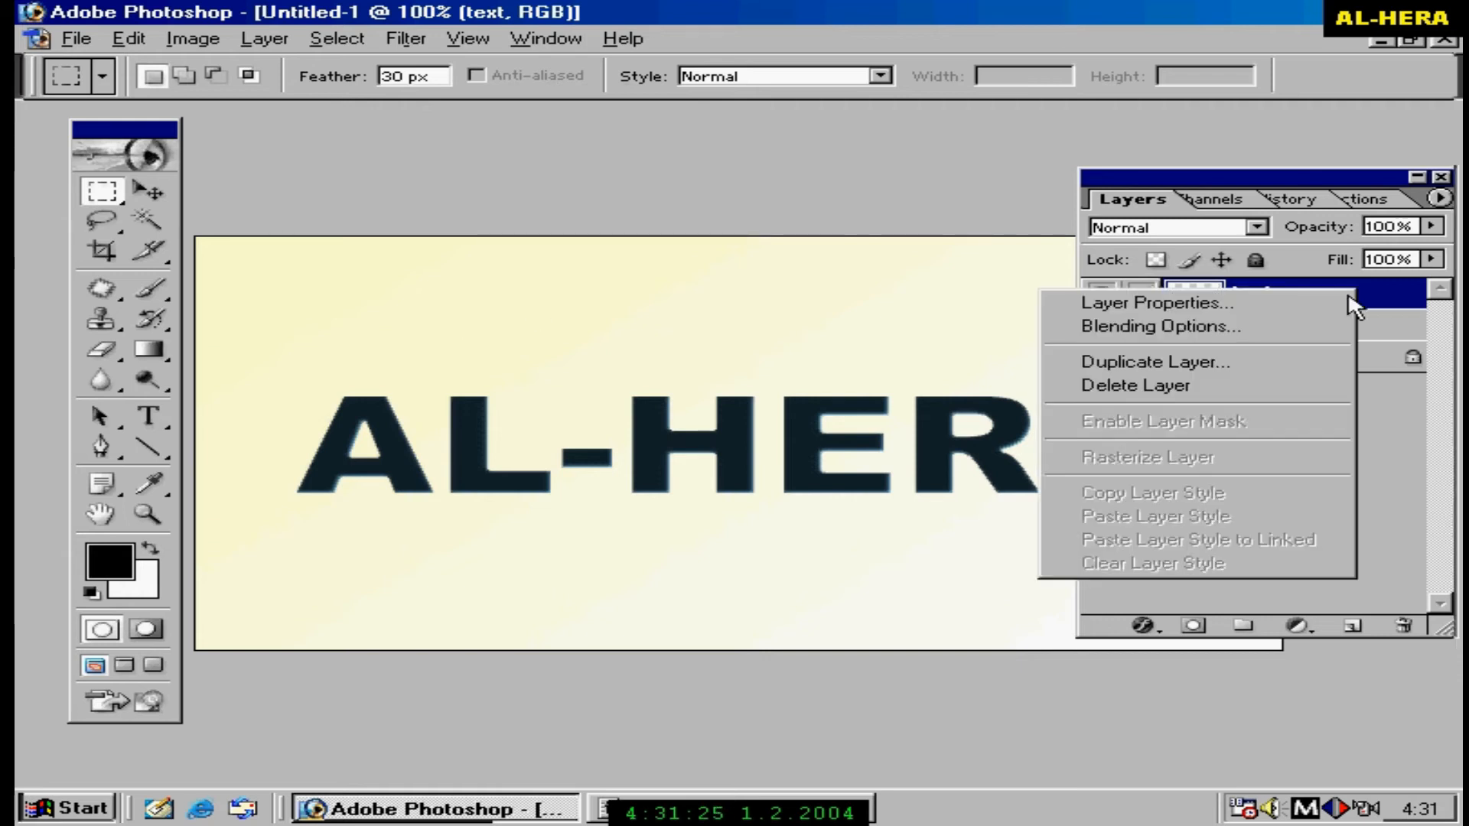
left_click(1263, 366)
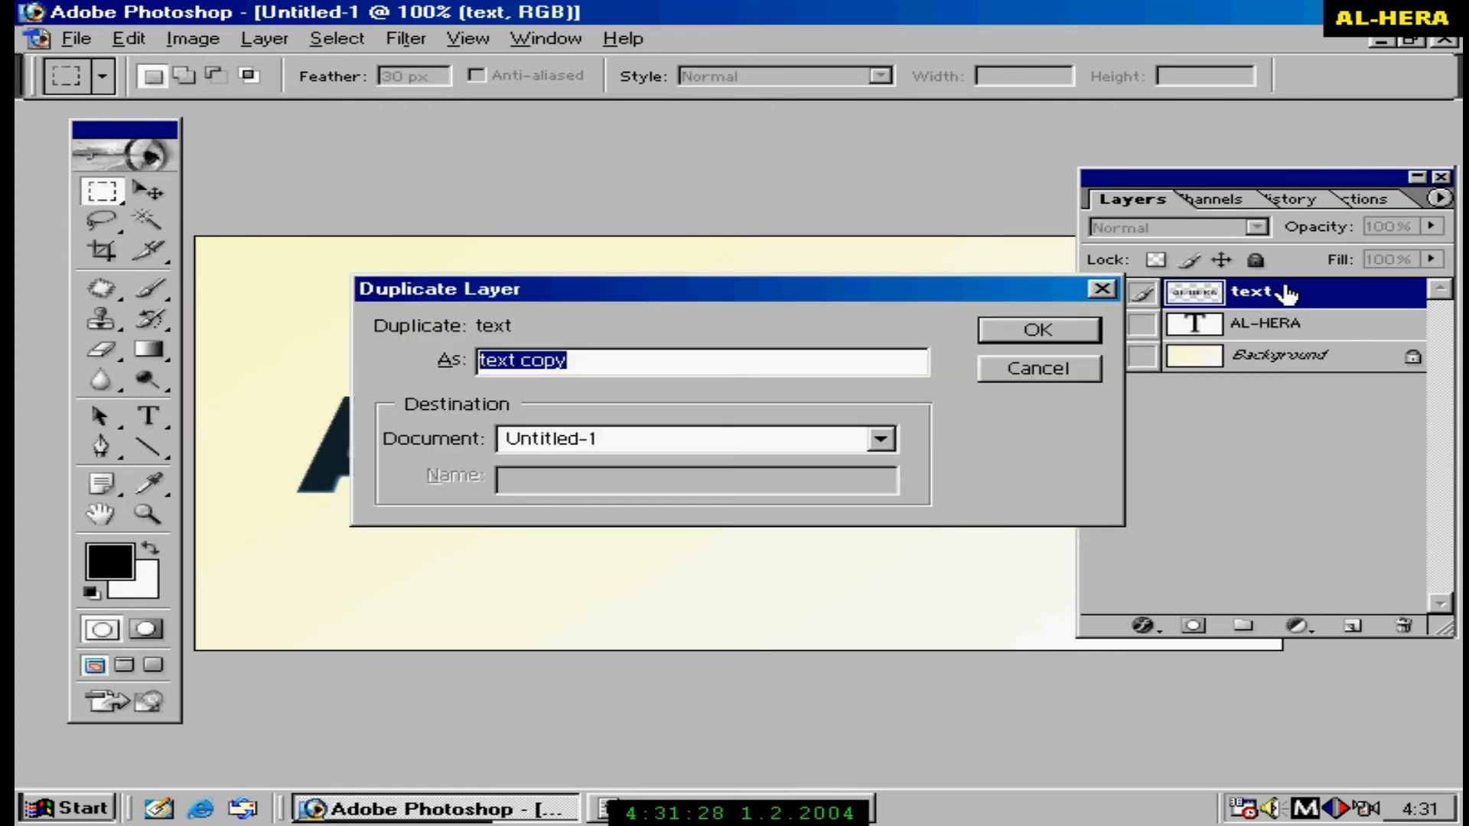
type("p")
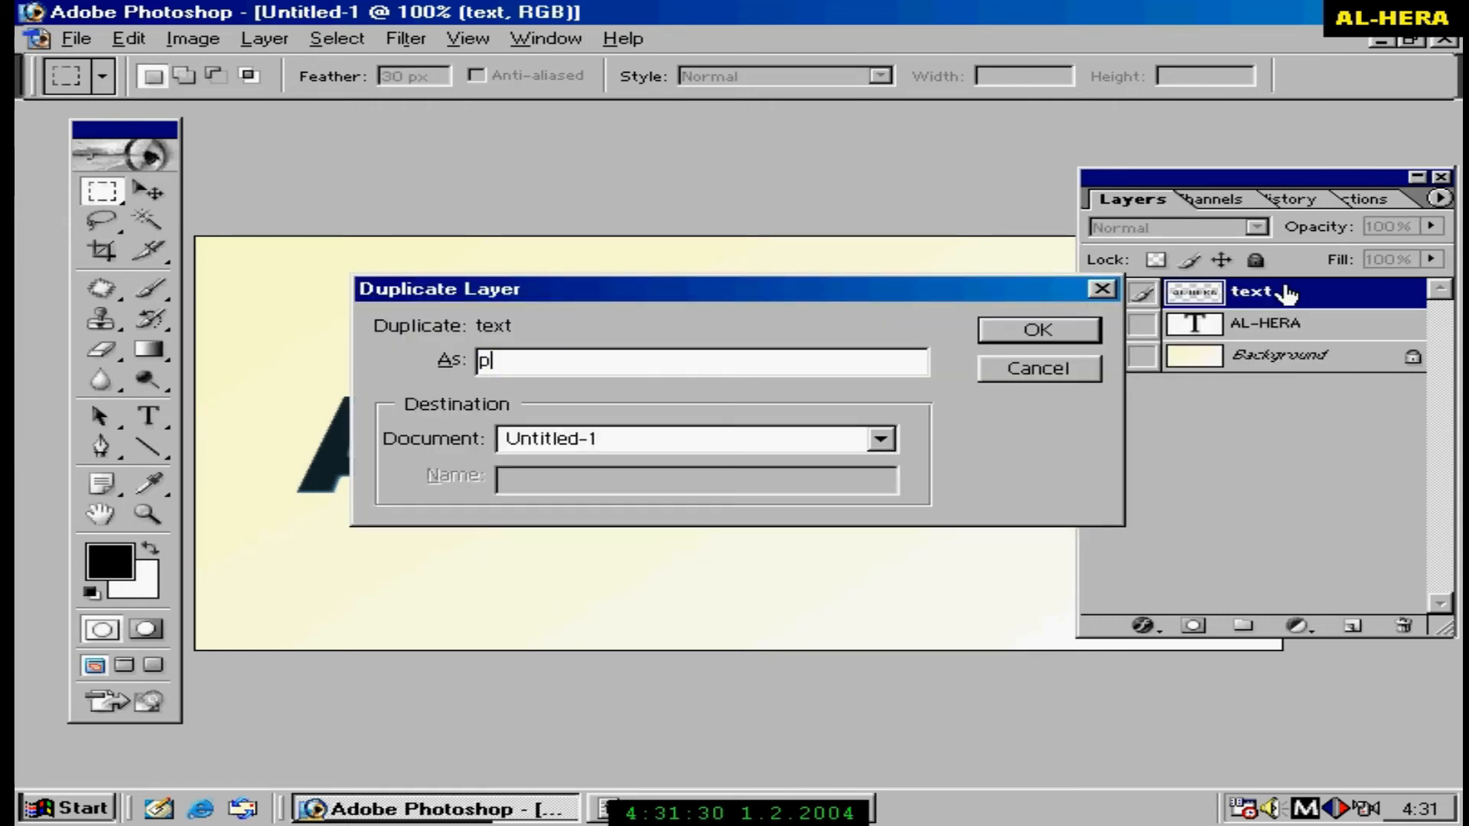
type("astic")
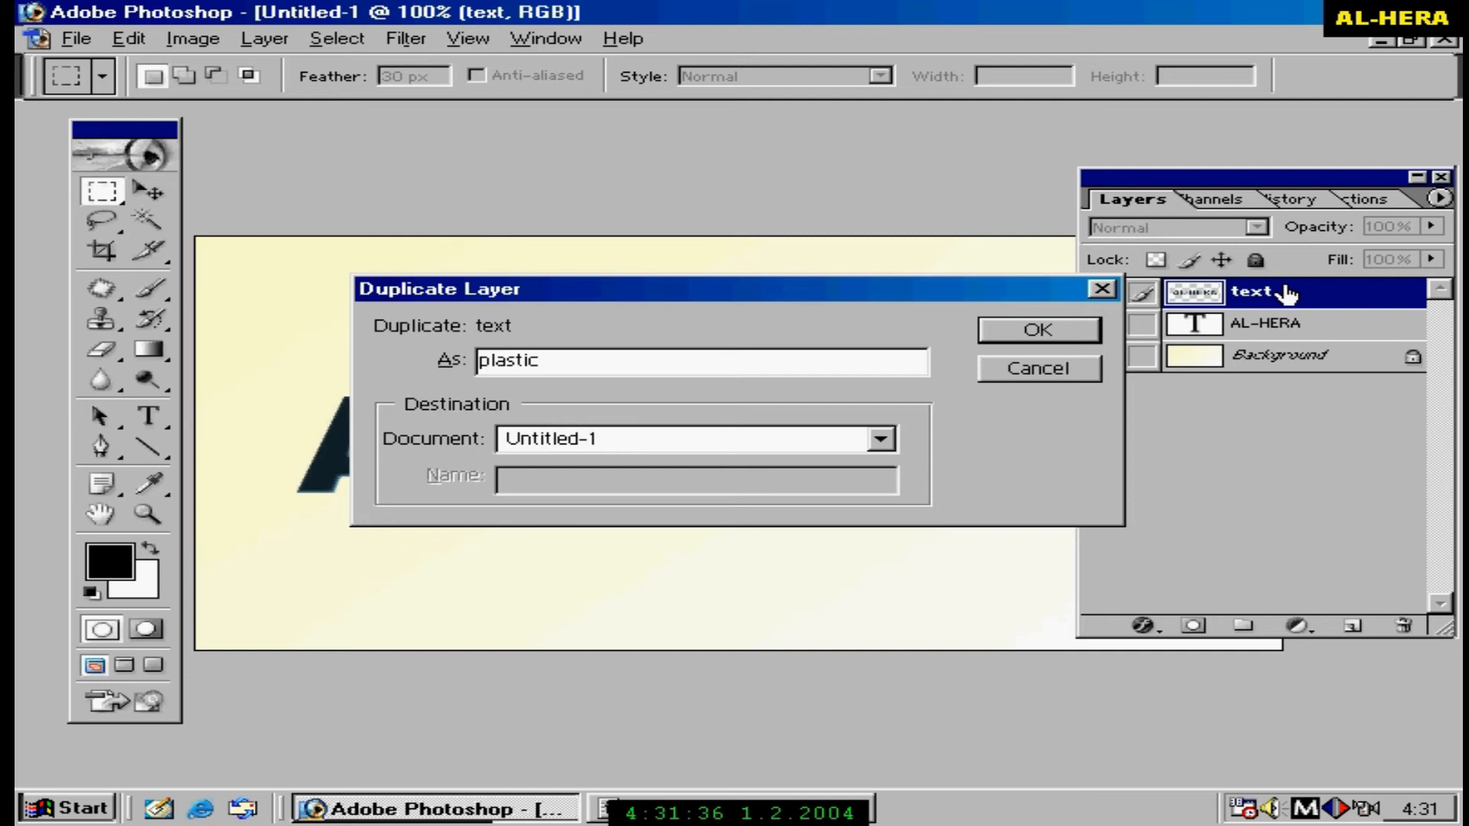
key("Return")
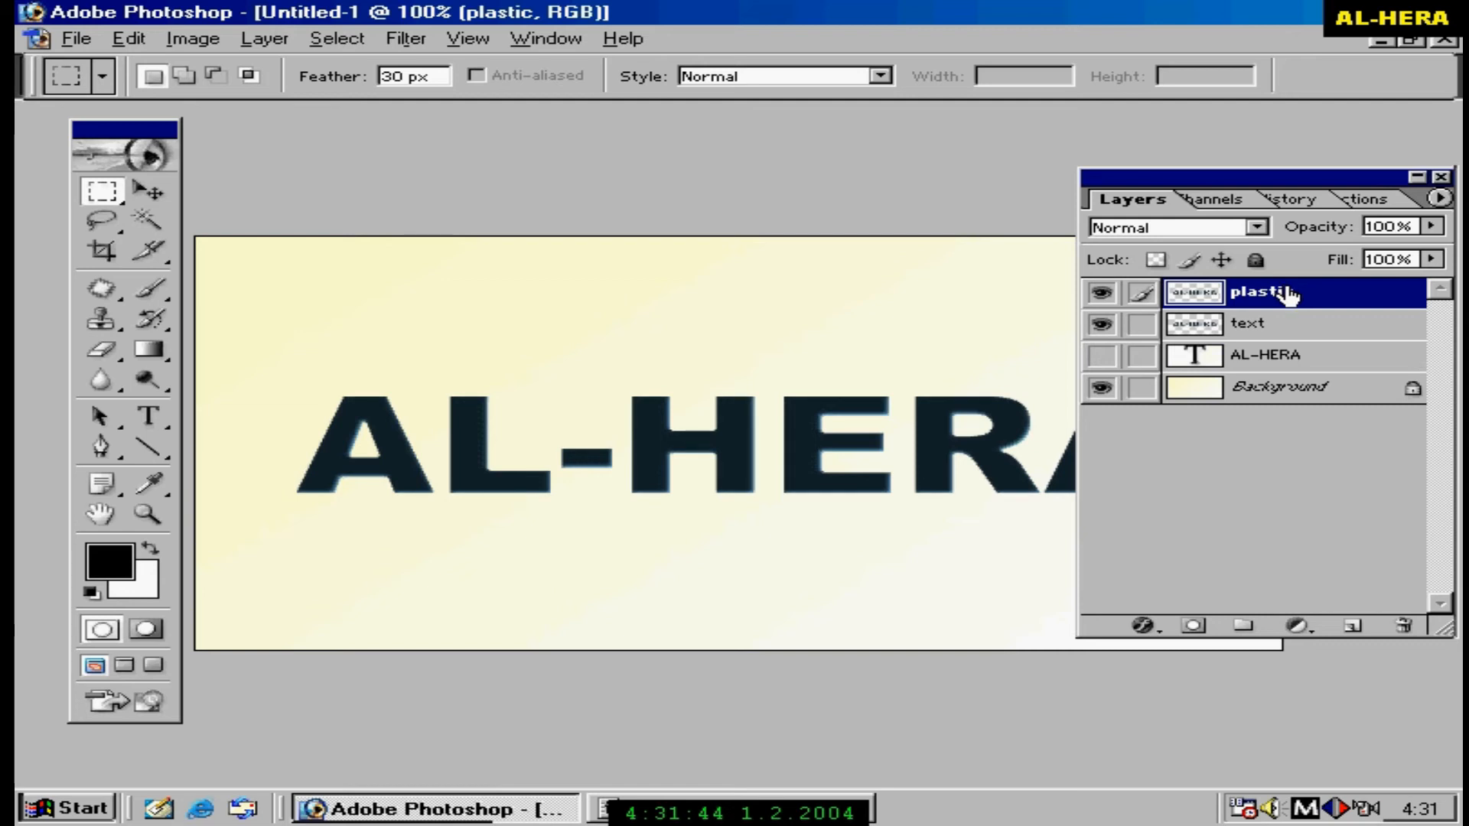
Apply the Plastic Wrap filter to the plastic layer with highlight strength 19, detail 13 and smoothness 10.
left_click(406, 38)
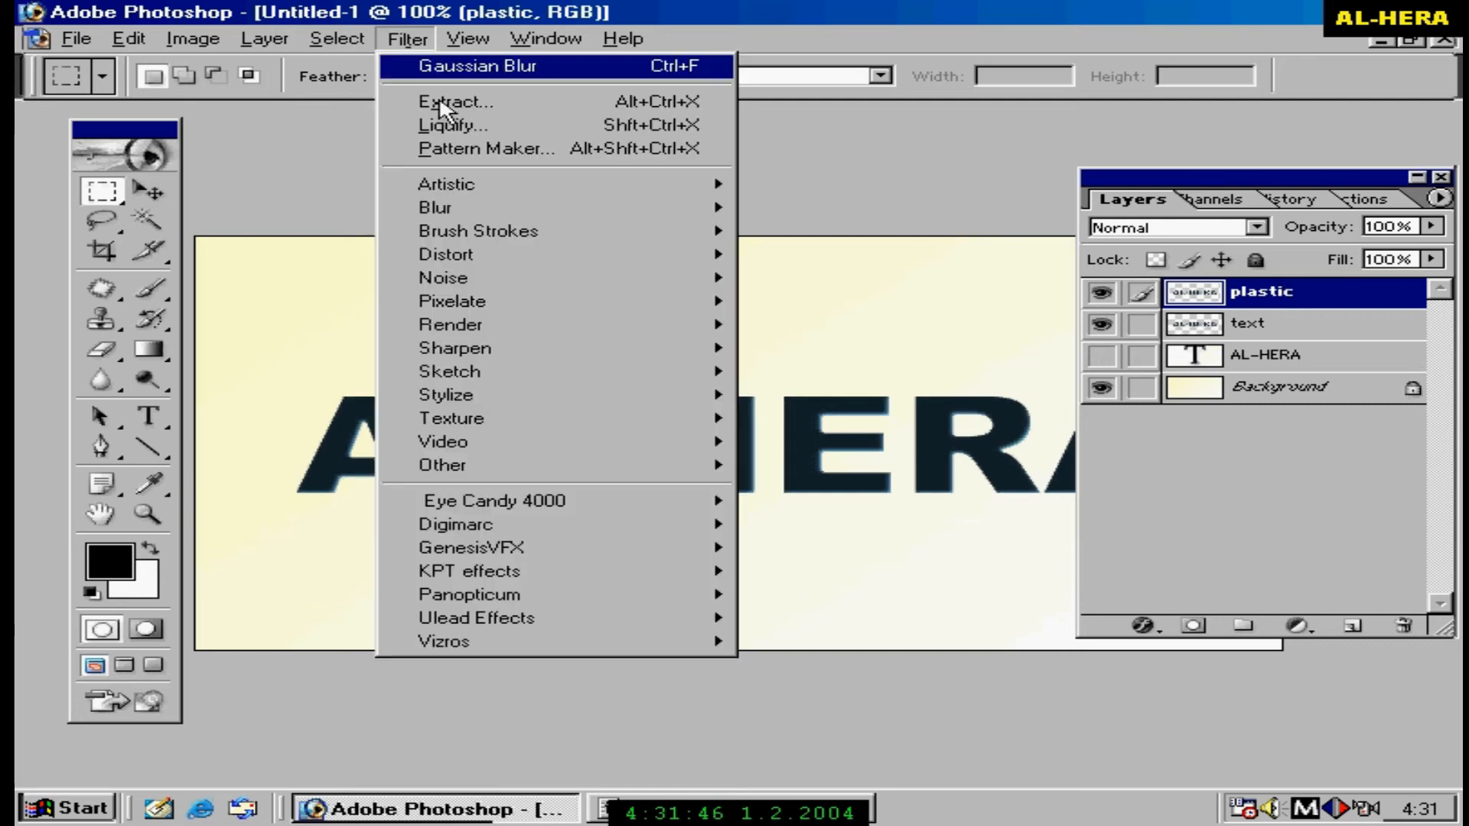
mouse_move(467, 188)
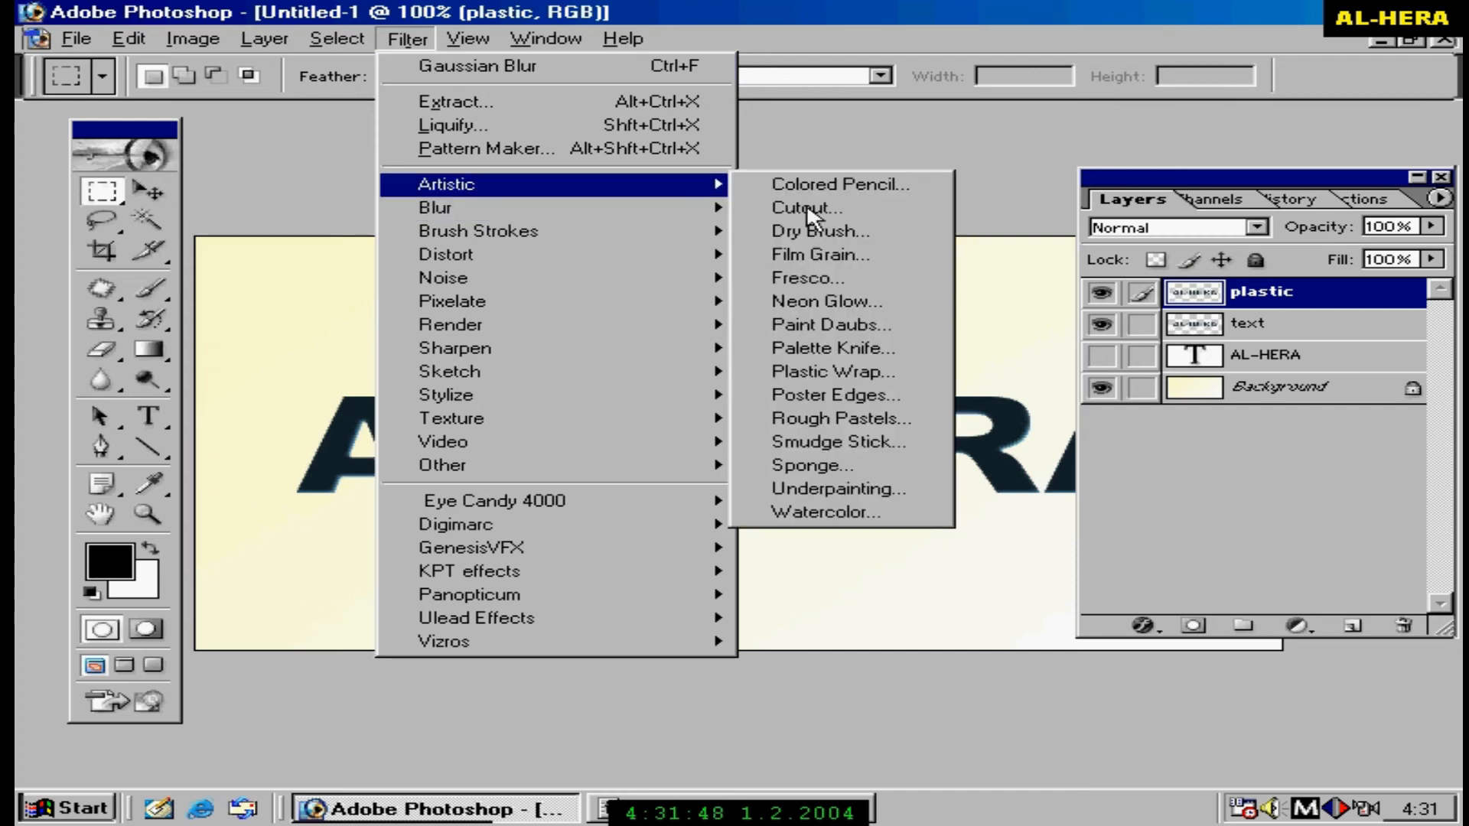
left_click(865, 373)
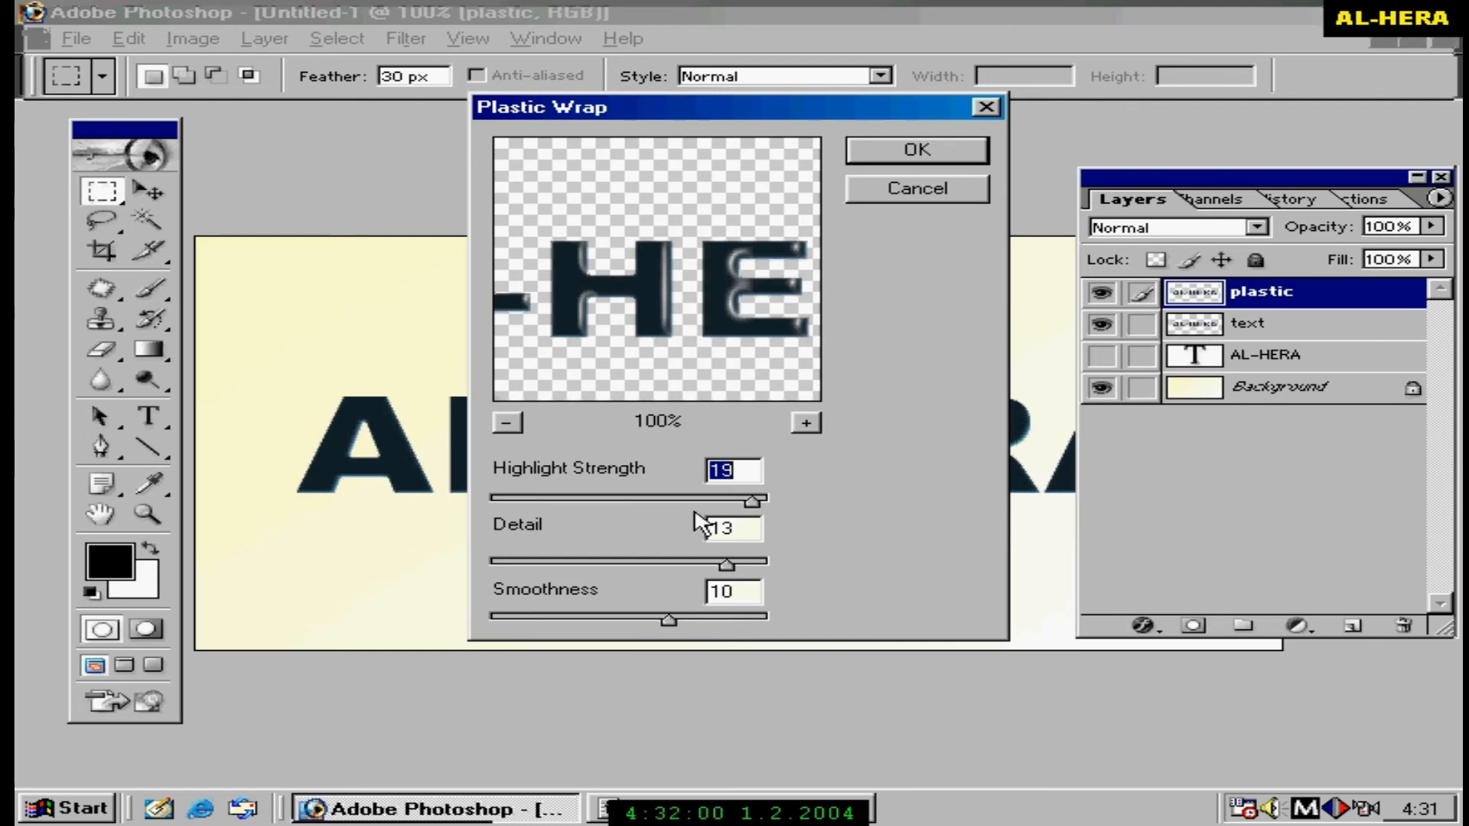
mouse_move(747, 503)
left_mouse_down()
mouse_move(736, 506)
mouse_move(754, 499)
left_mouse_up()
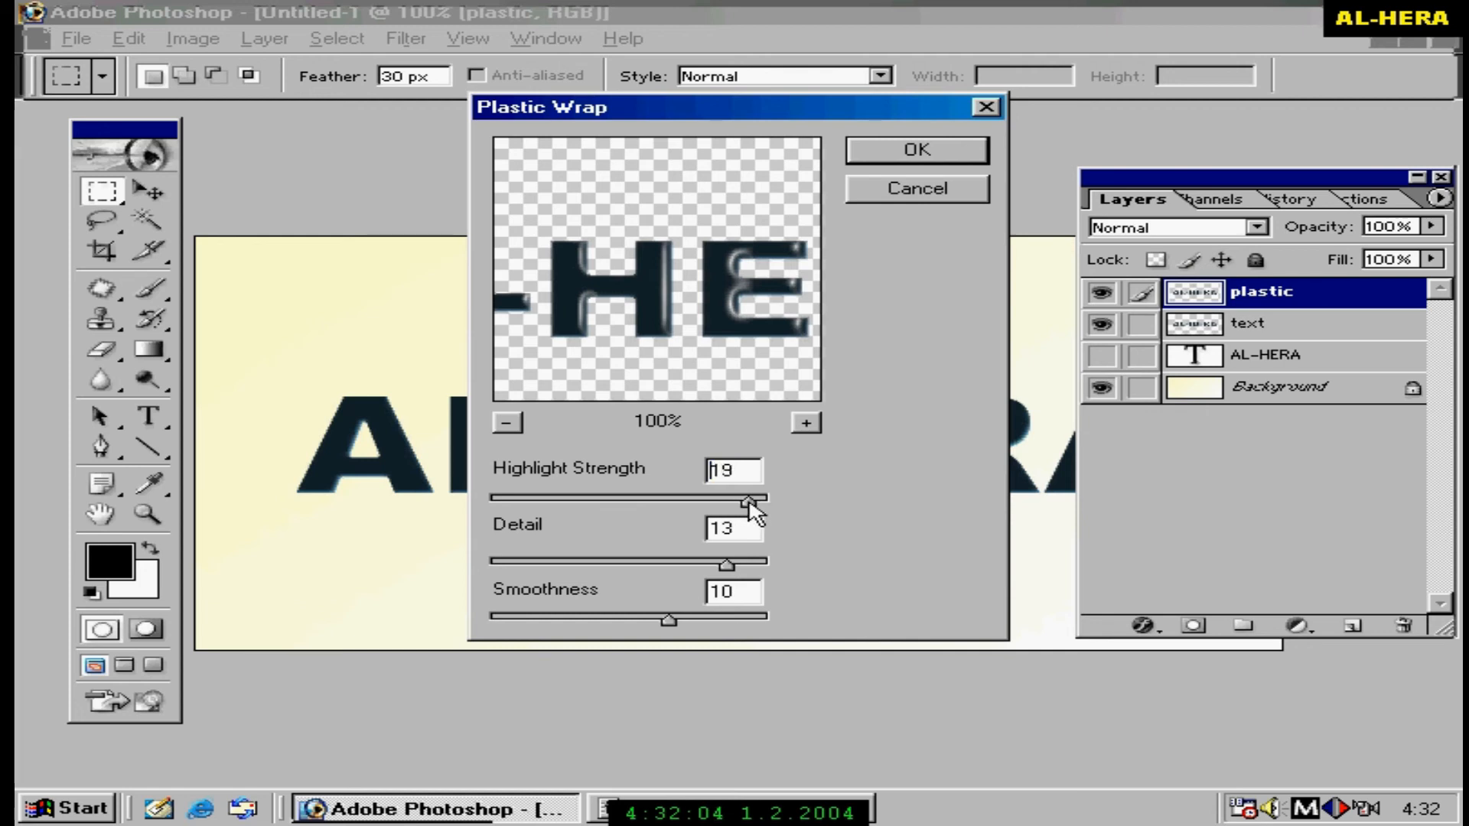
left_click(724, 565)
left_click(919, 150)
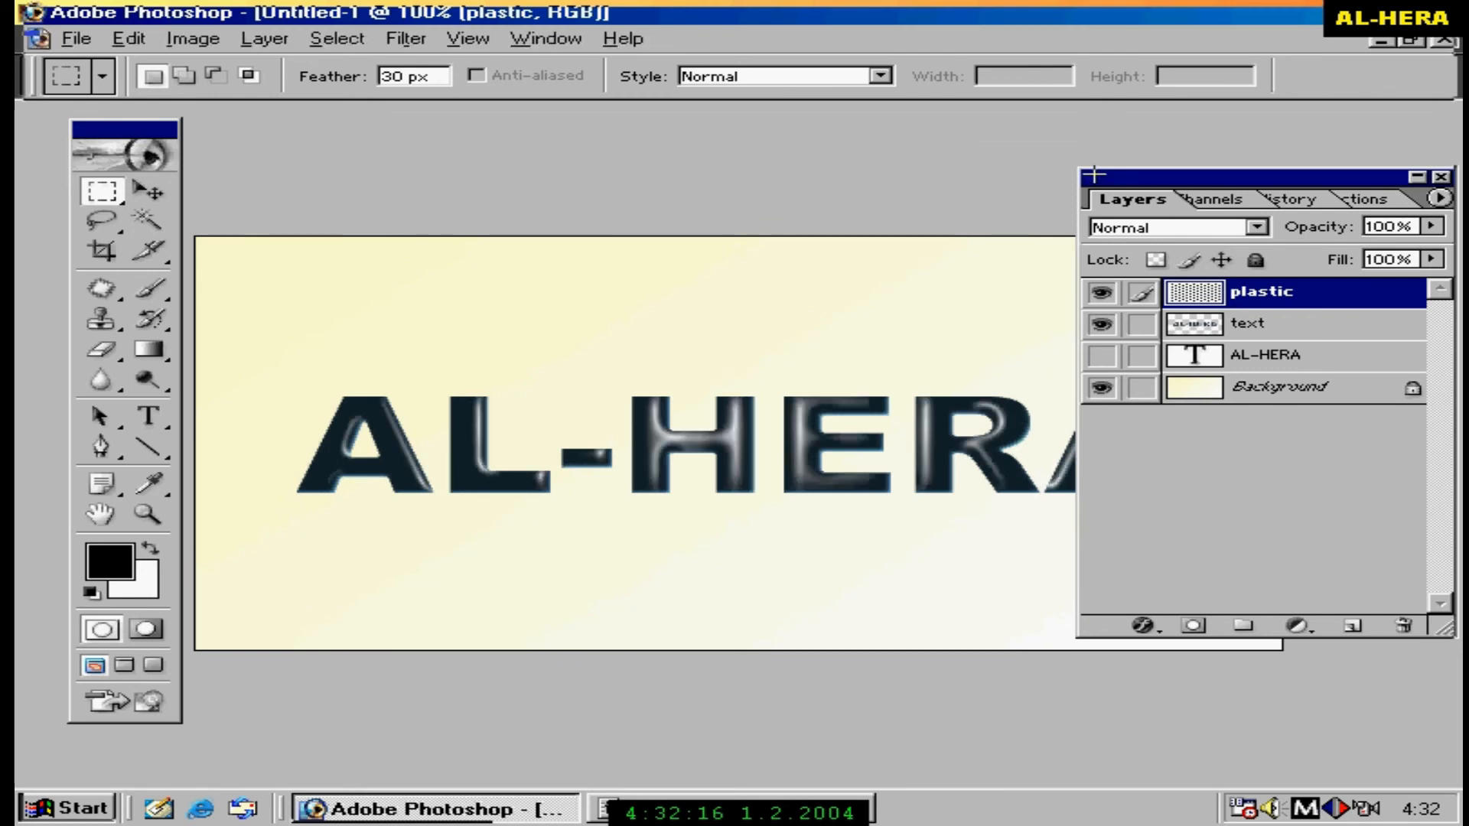
Add a Drop Shadow style to the plastic layer in Multiply mode with 75% opacity, 120° angle and 5 px distance.
left_click_drag(1104, 181, 1173, 182)
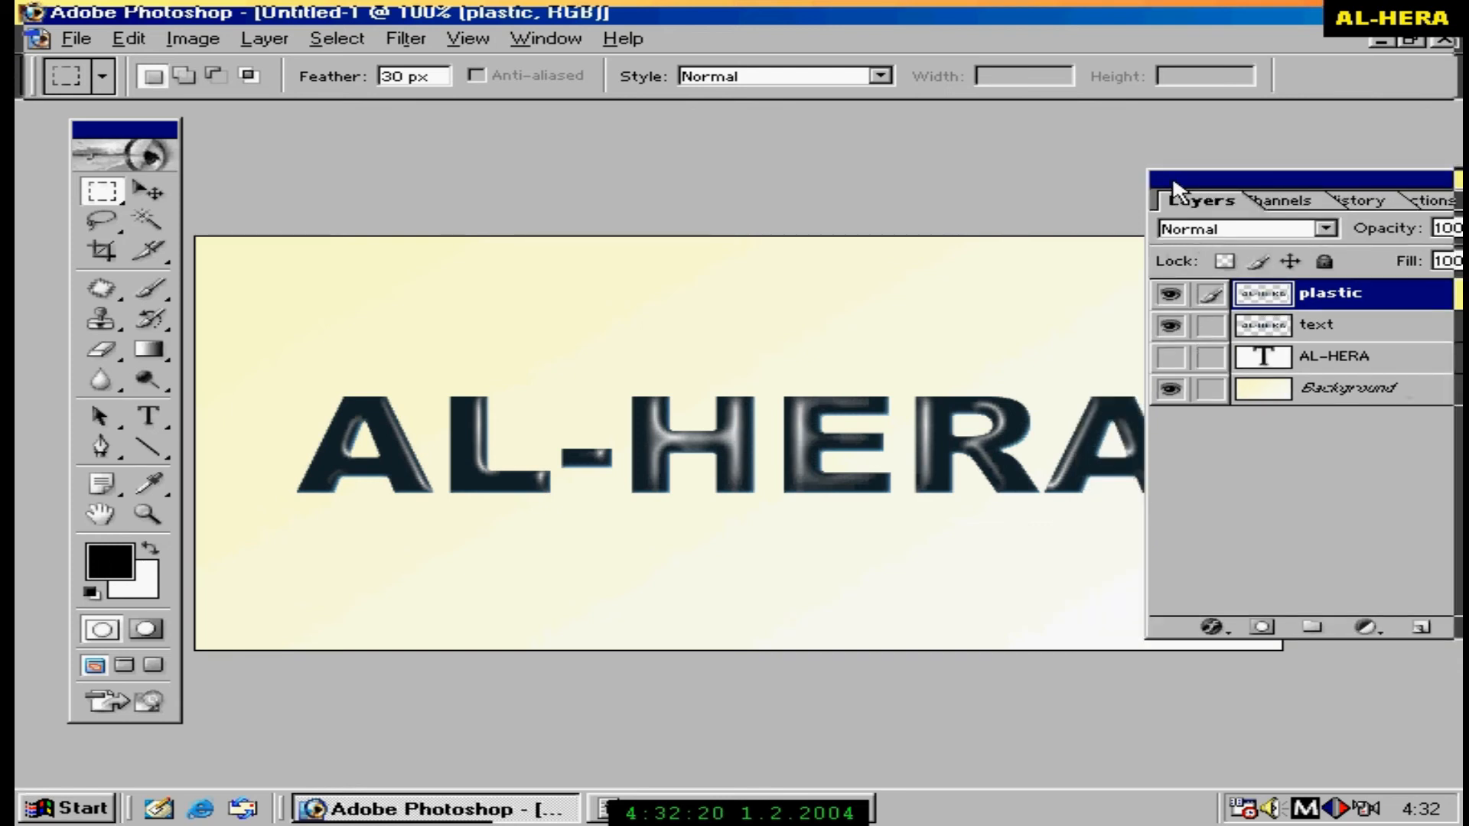
left_click(260, 39)
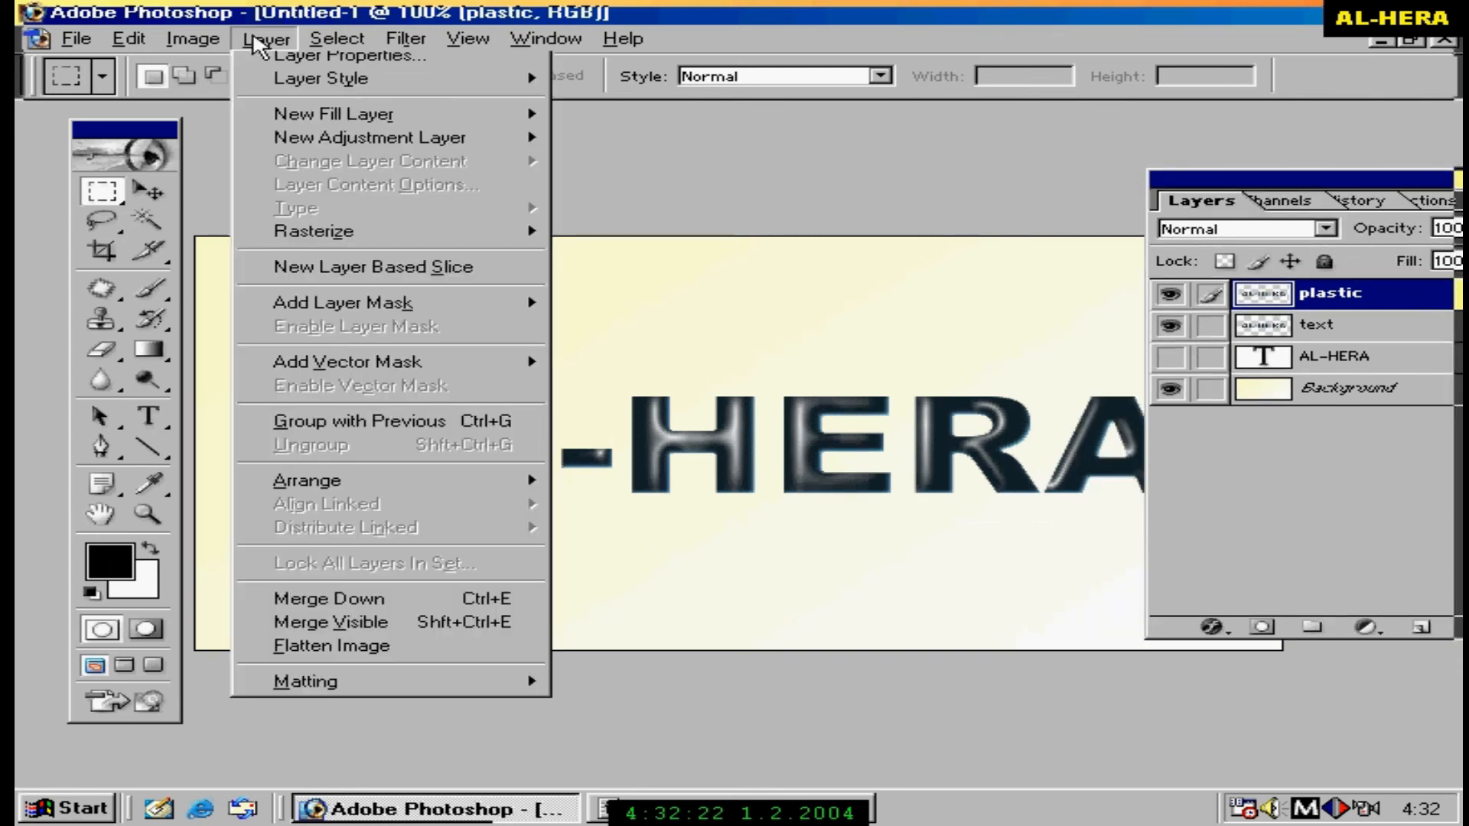
mouse_move(297, 180)
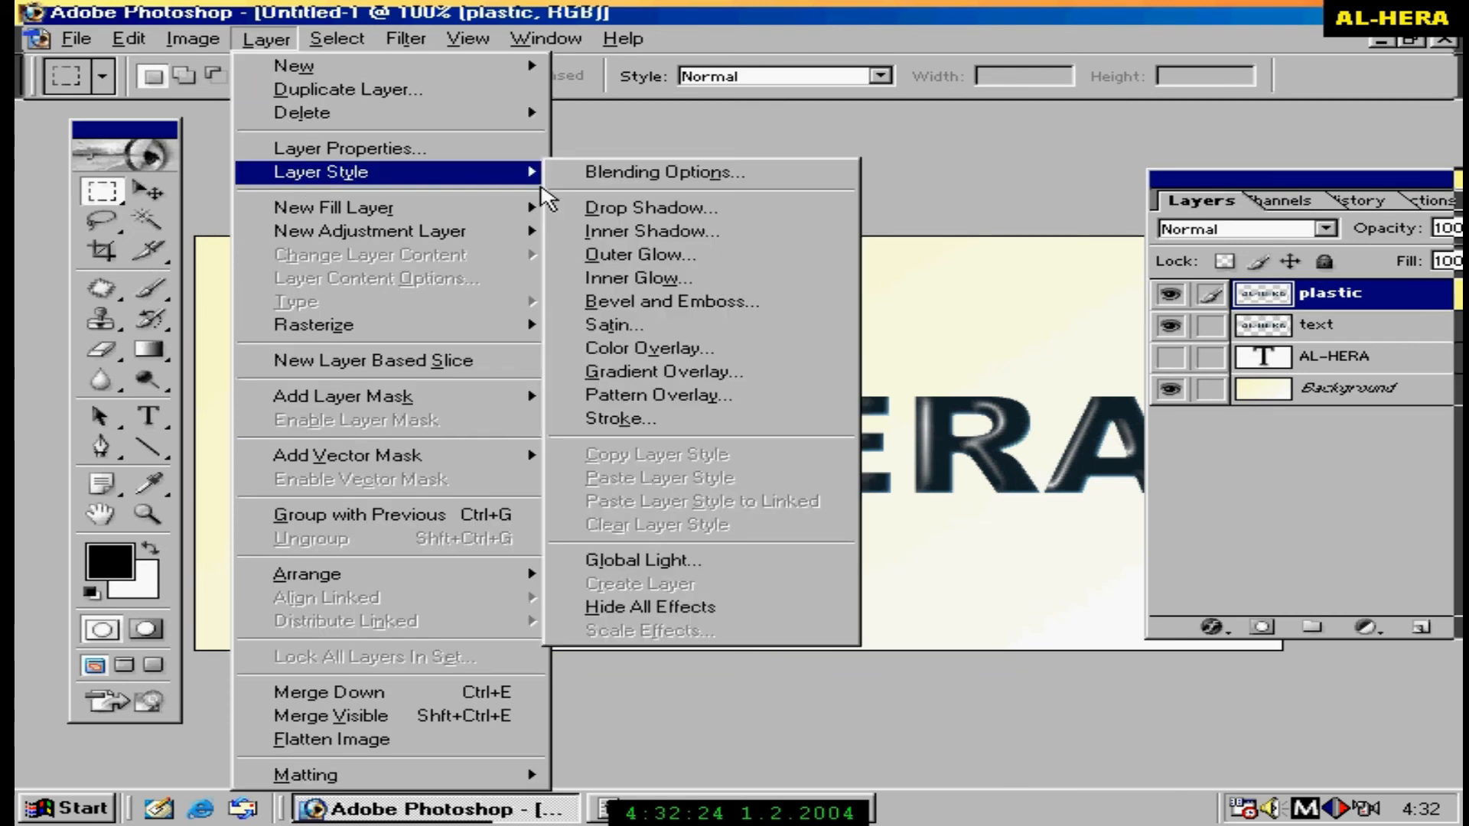
left_click(685, 211)
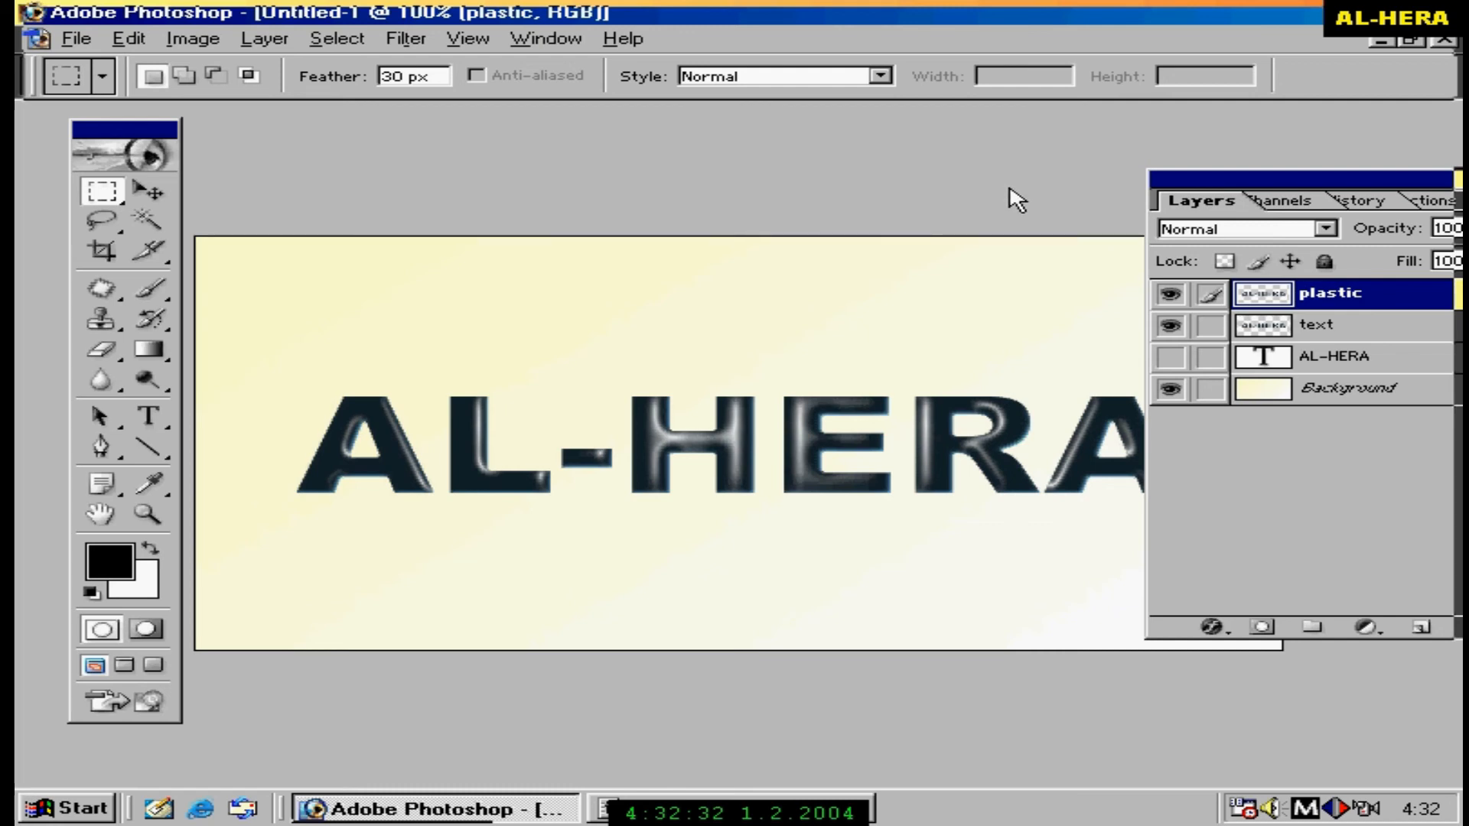
key("alt+l")
key("y")
key("d")
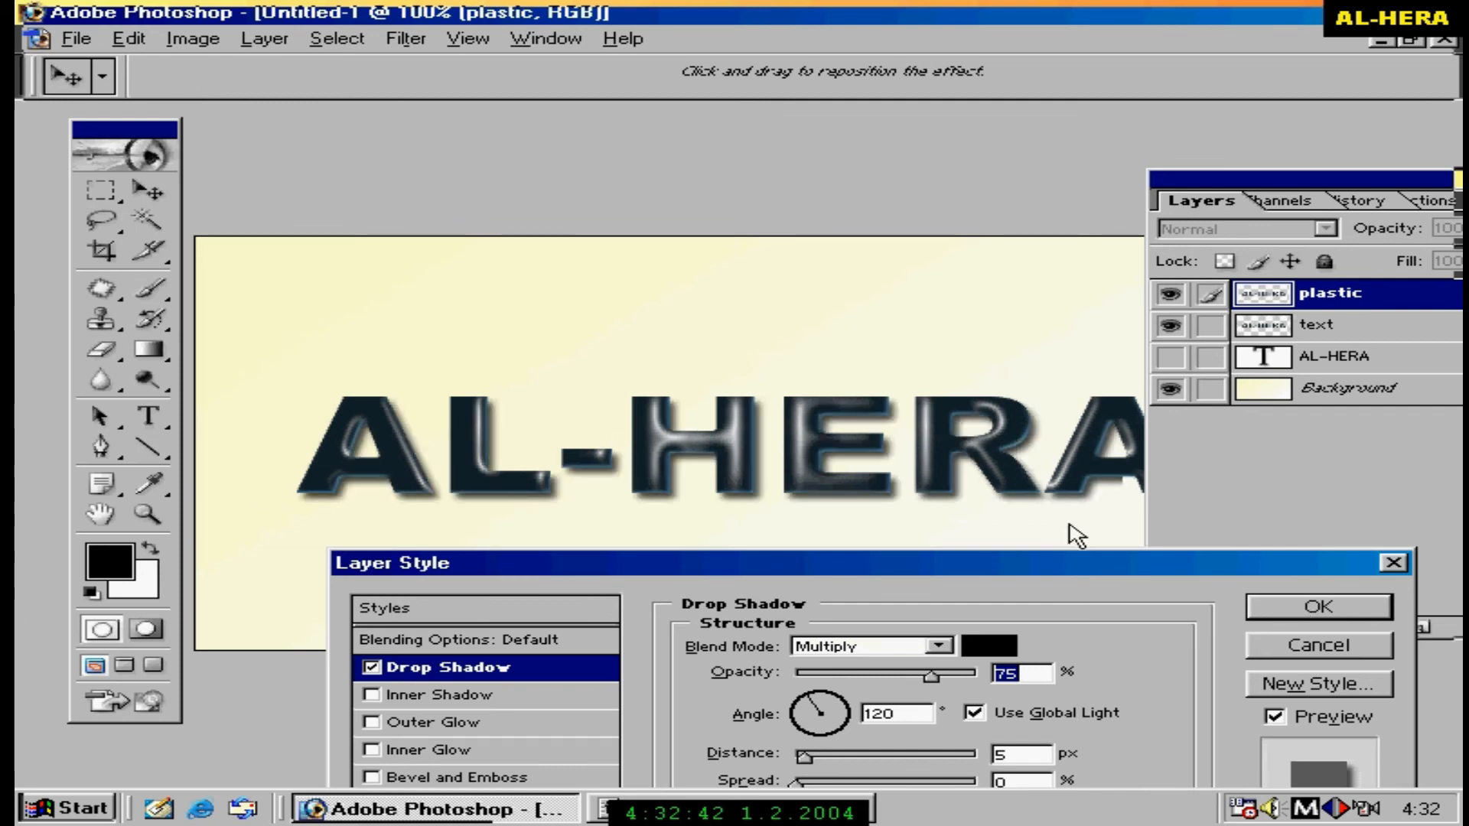
left_click(1292, 611)
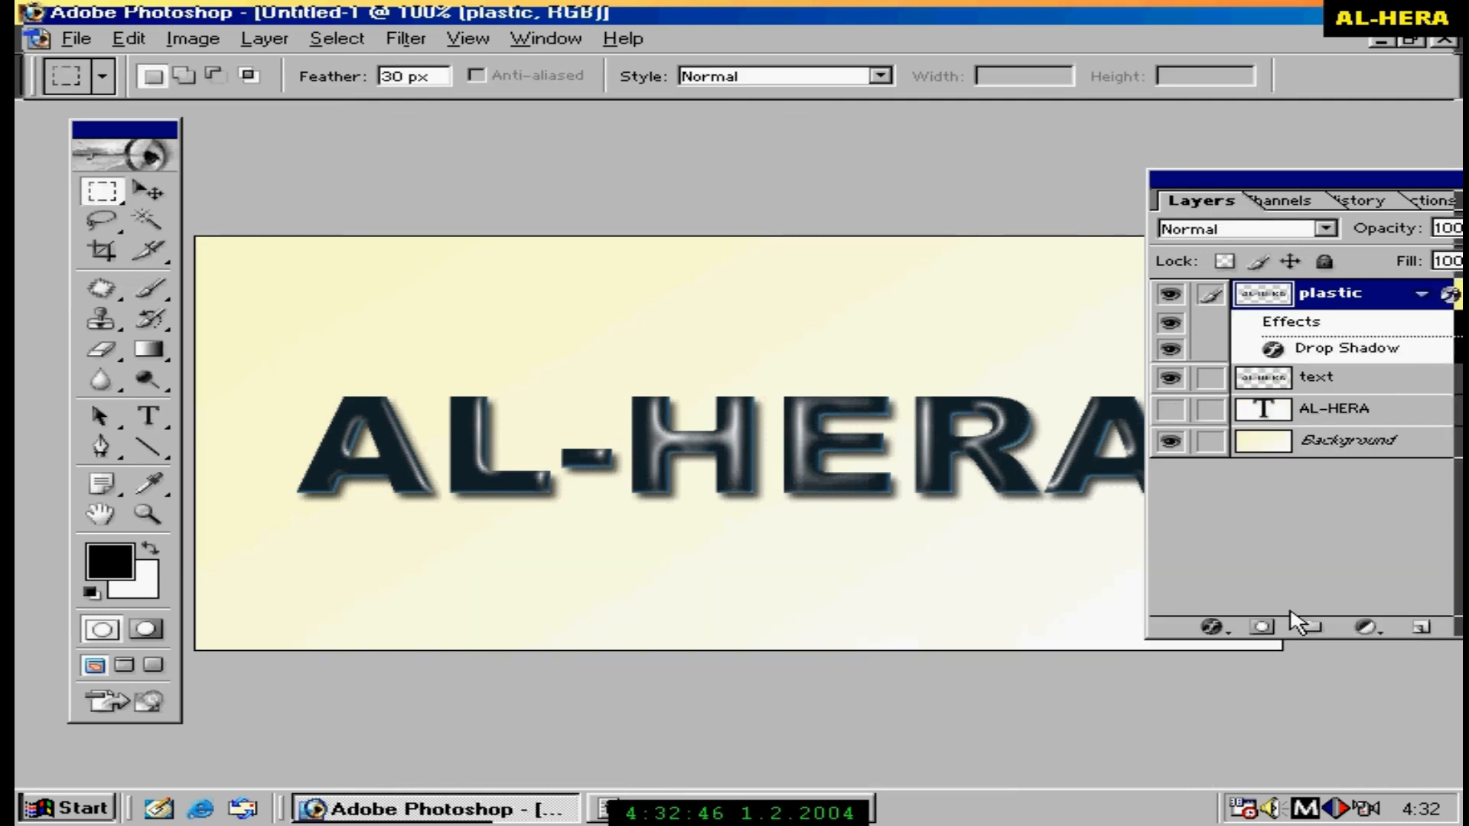
Start a Hue/Saturation adjustment on the plastic layer and enable Colorize.
left_click(148, 191)
left_click_drag(1159, 183, 1205, 185)
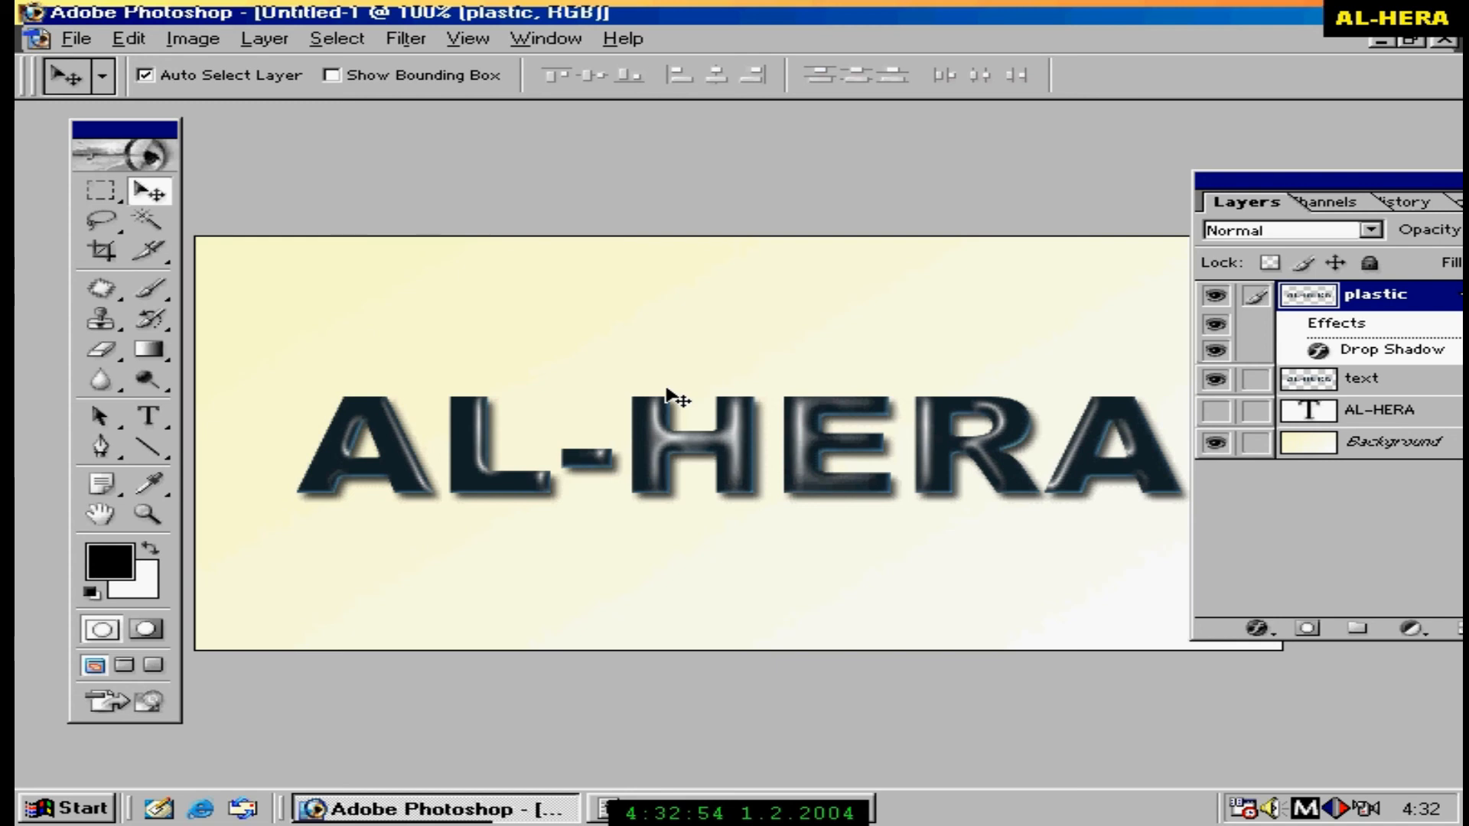
left_click(194, 39)
mouse_move(220, 108)
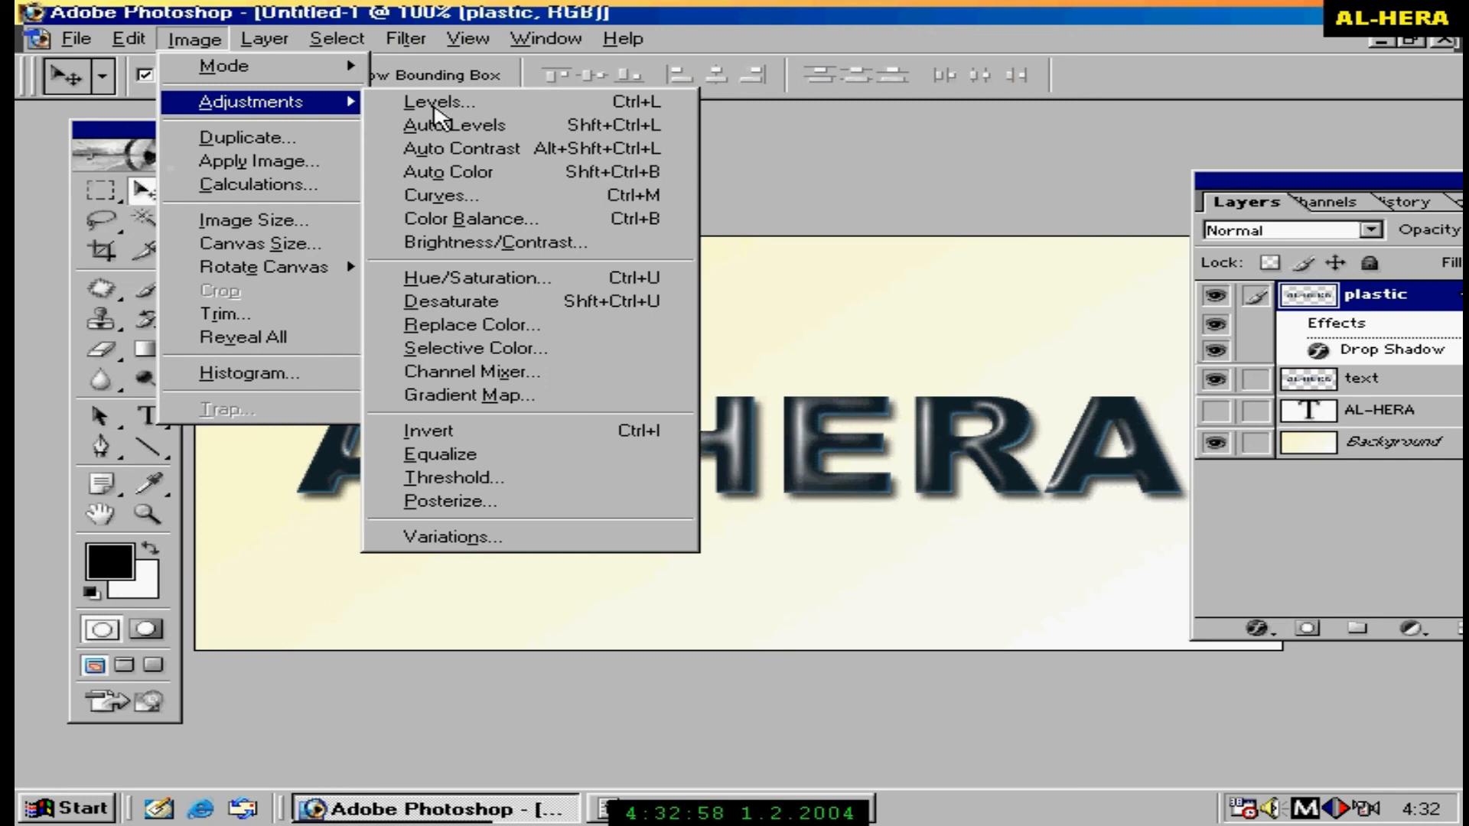
left_click(505, 280)
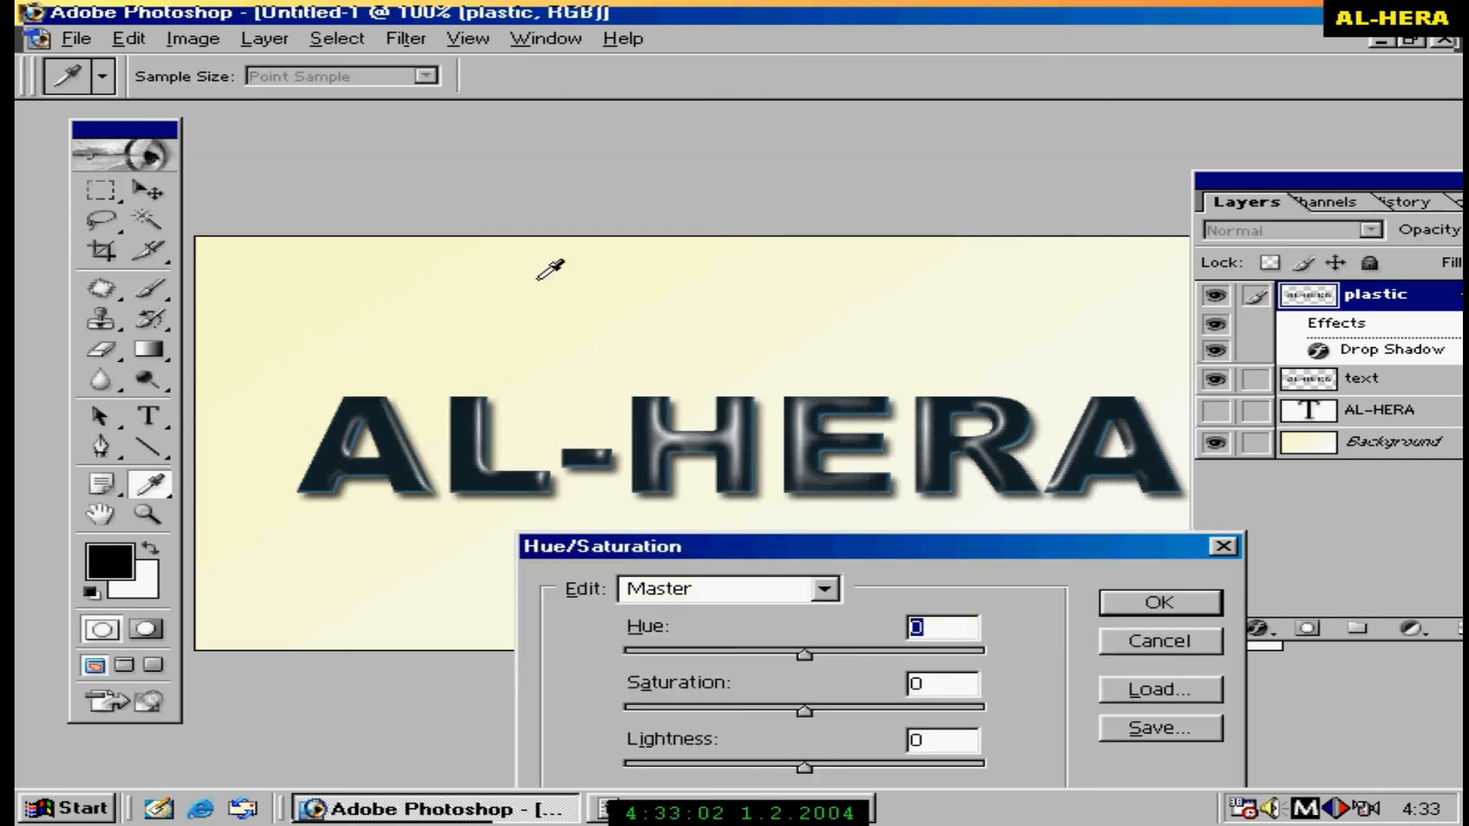
left_click_drag(1000, 548, 1126, 253)
left_click(1243, 505)
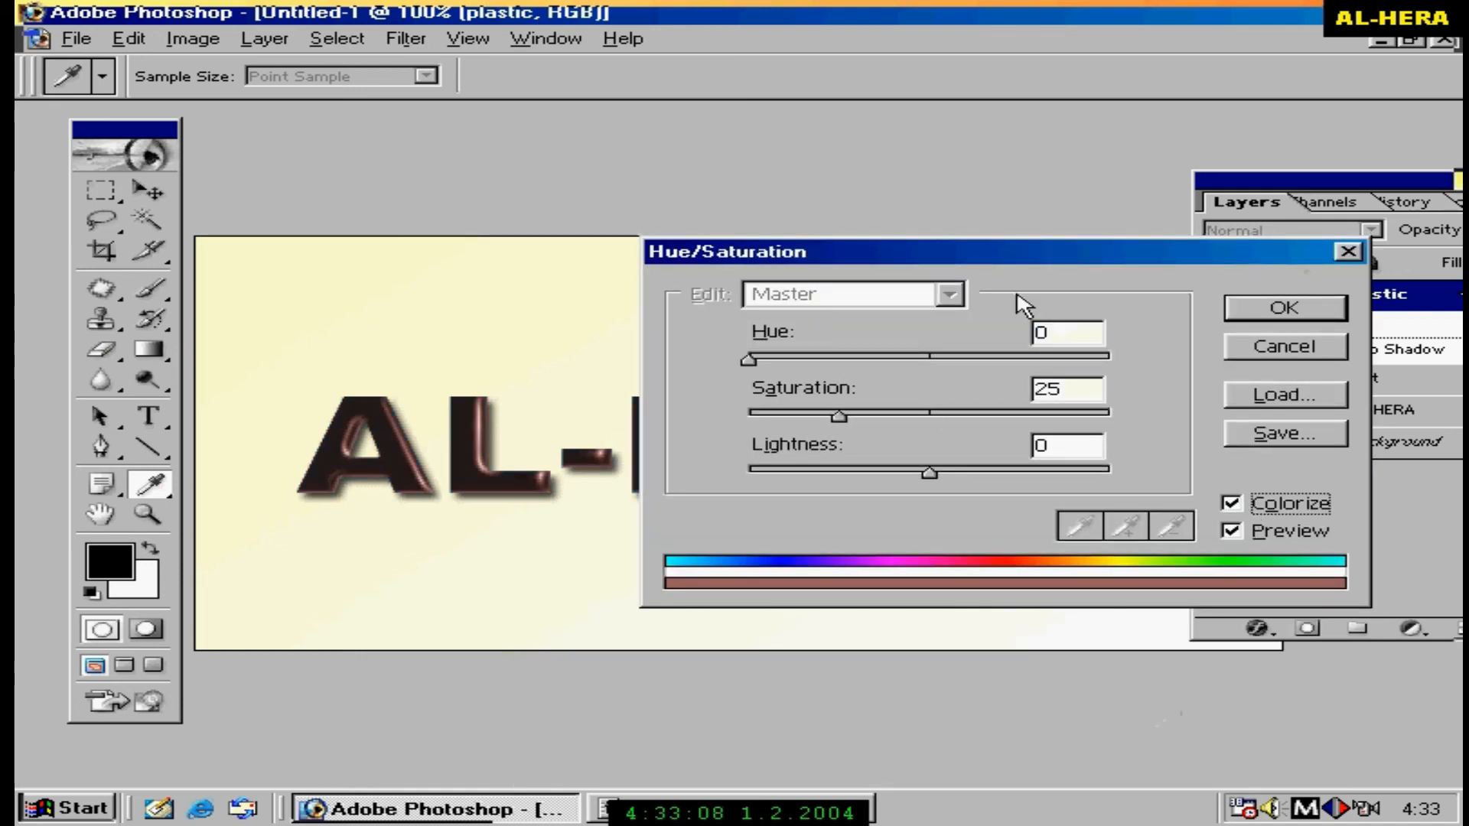
Colorize the plastic lettering with hue 248 and saturation 33, and hide the toolbox and palettes to view the result.
left_click_drag(1026, 263, 1184, 309)
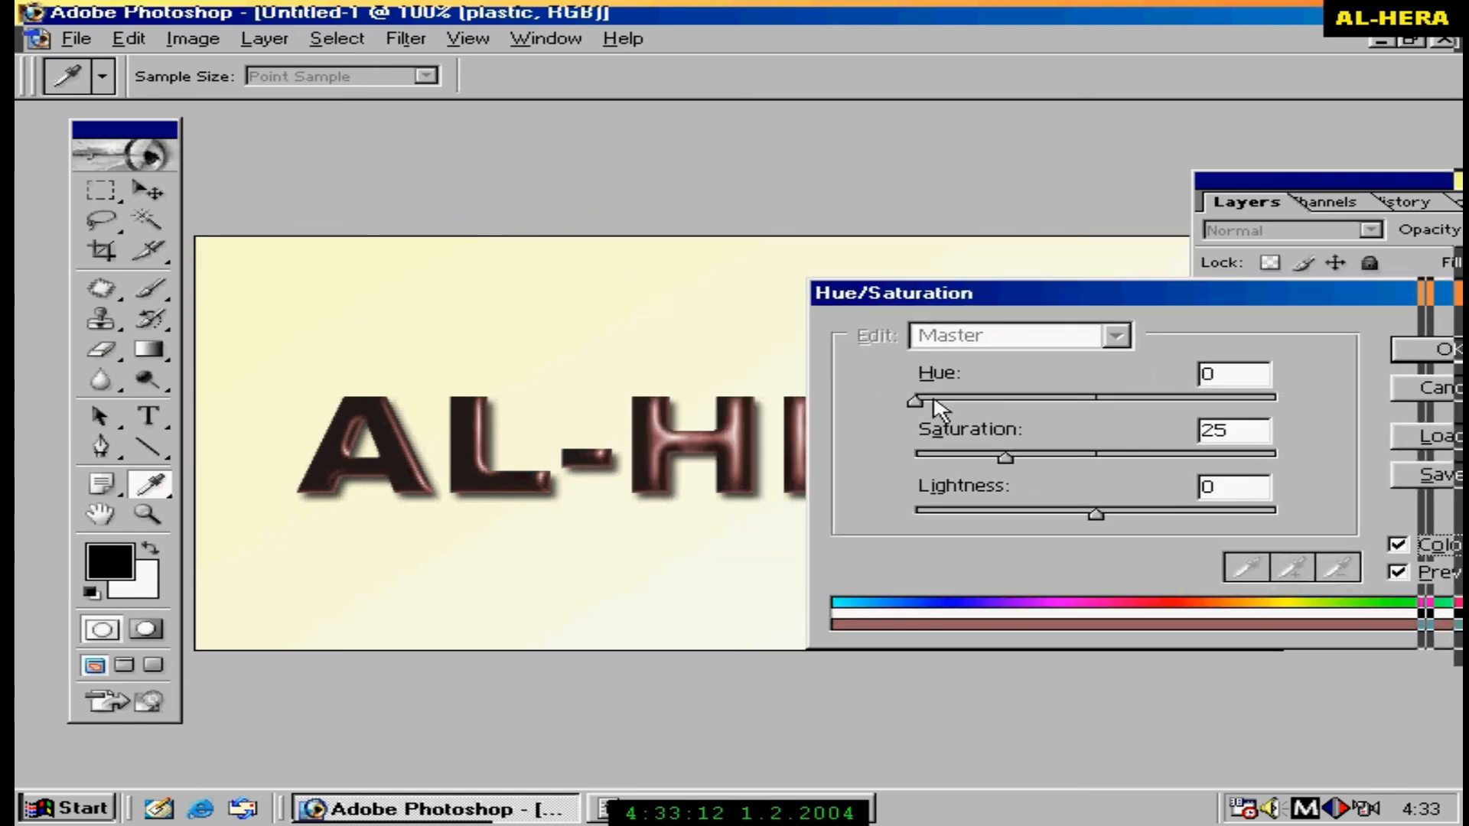
left_click_drag(933, 401, 1136, 412)
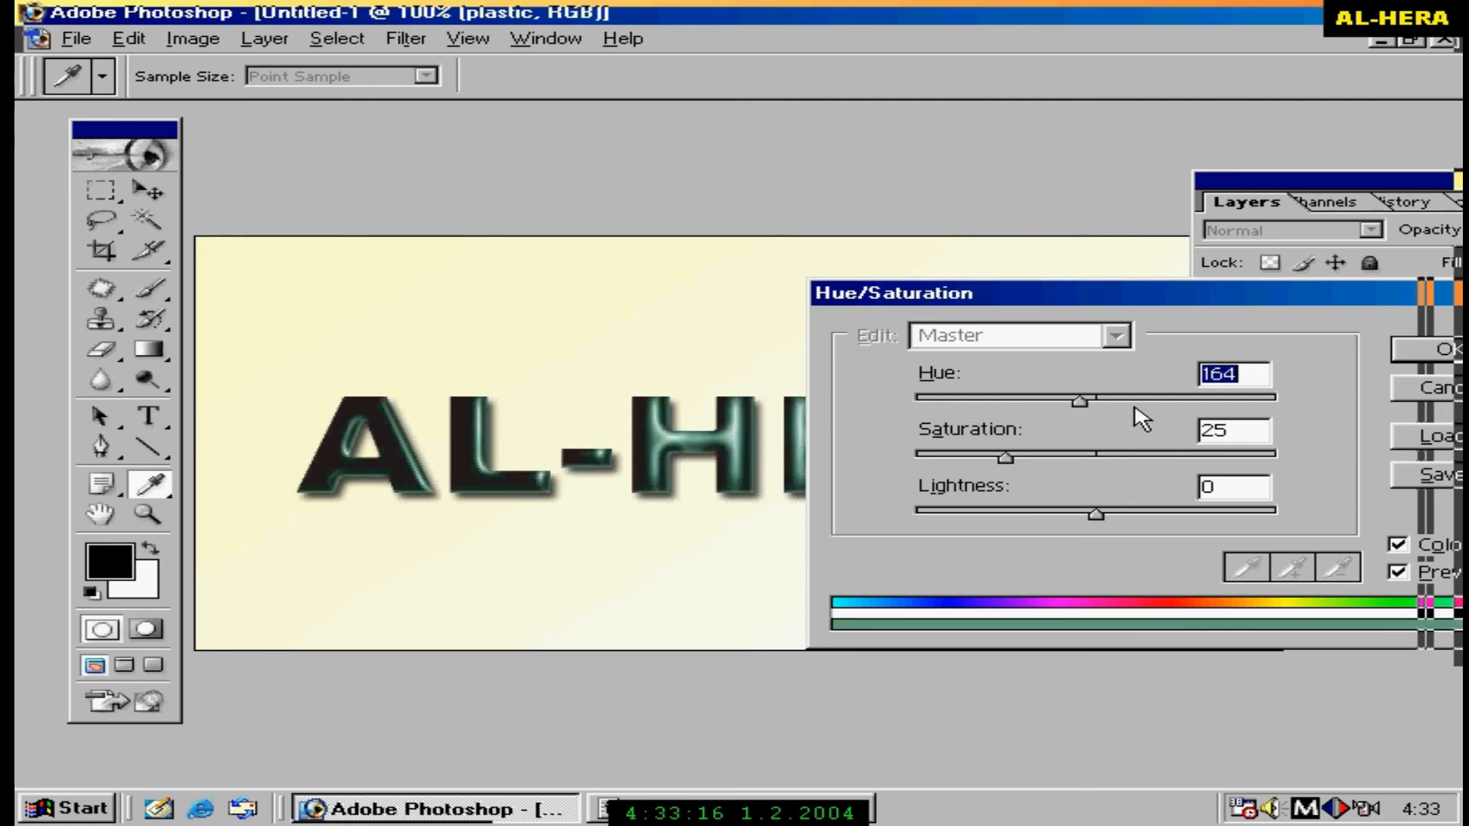
left_click_drag(1059, 294, 1158, 369)
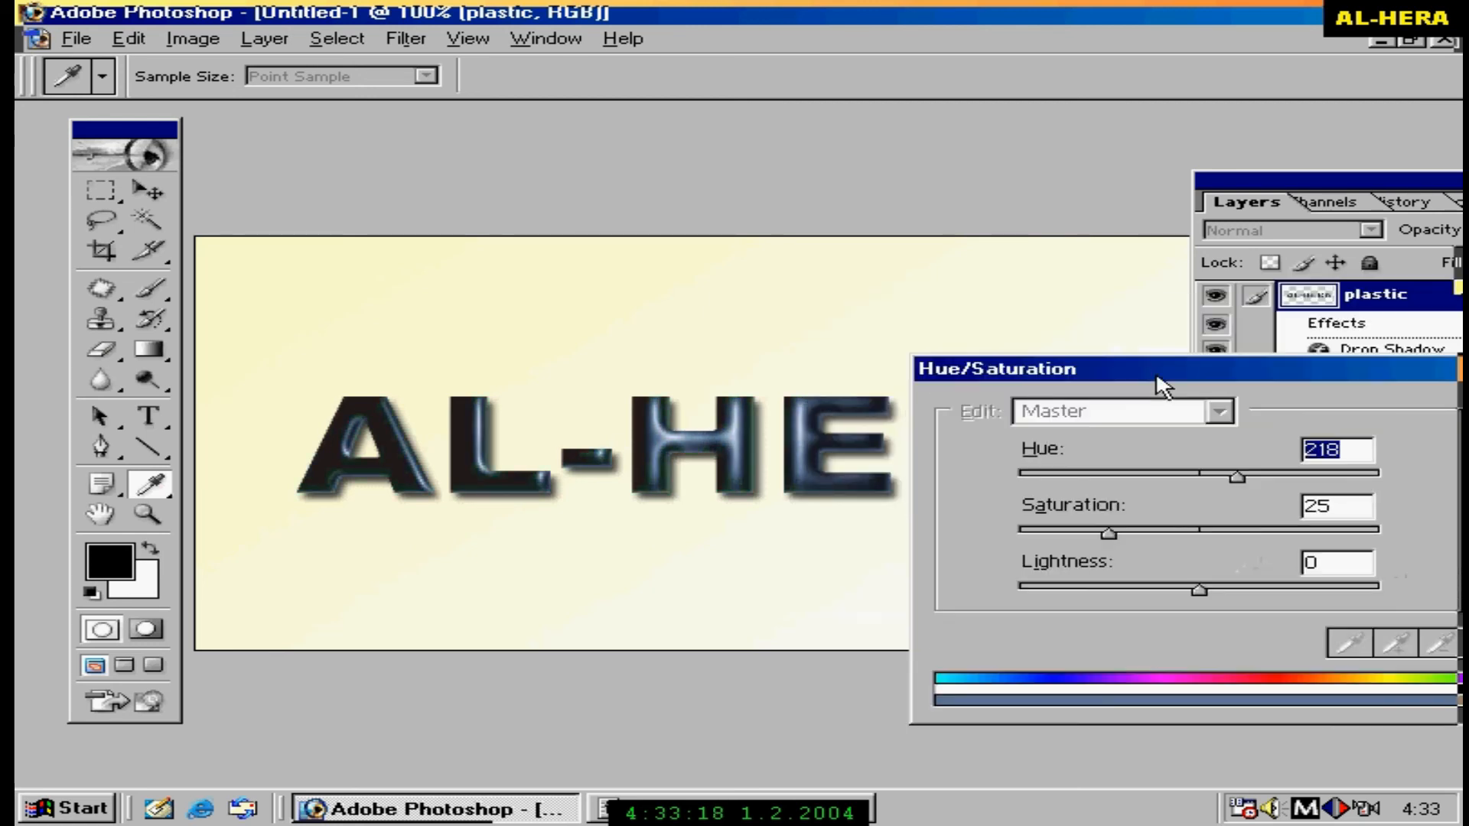
left_click_drag(1249, 475, 1266, 476)
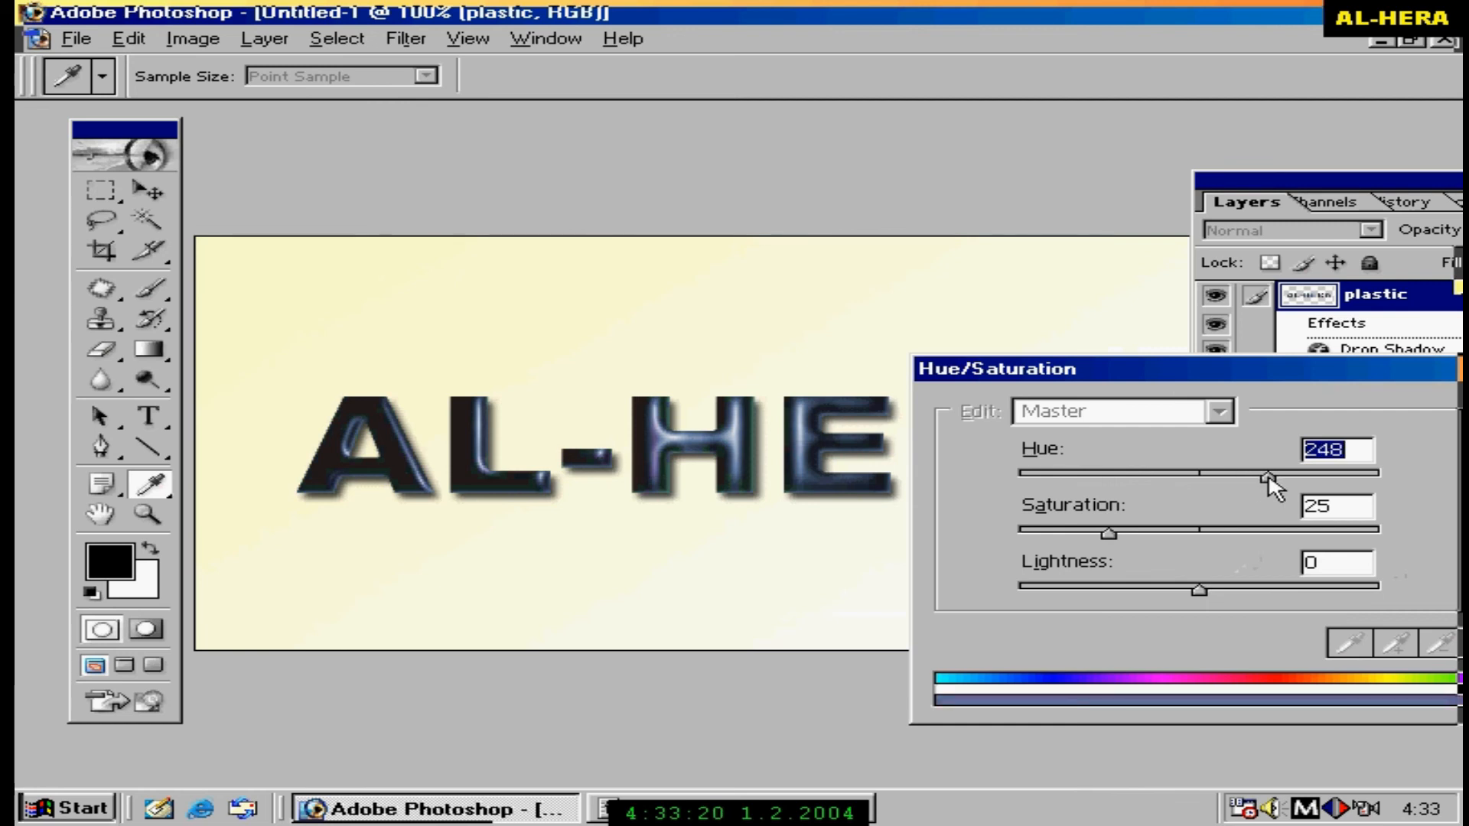
left_click_drag(1109, 531, 1136, 545)
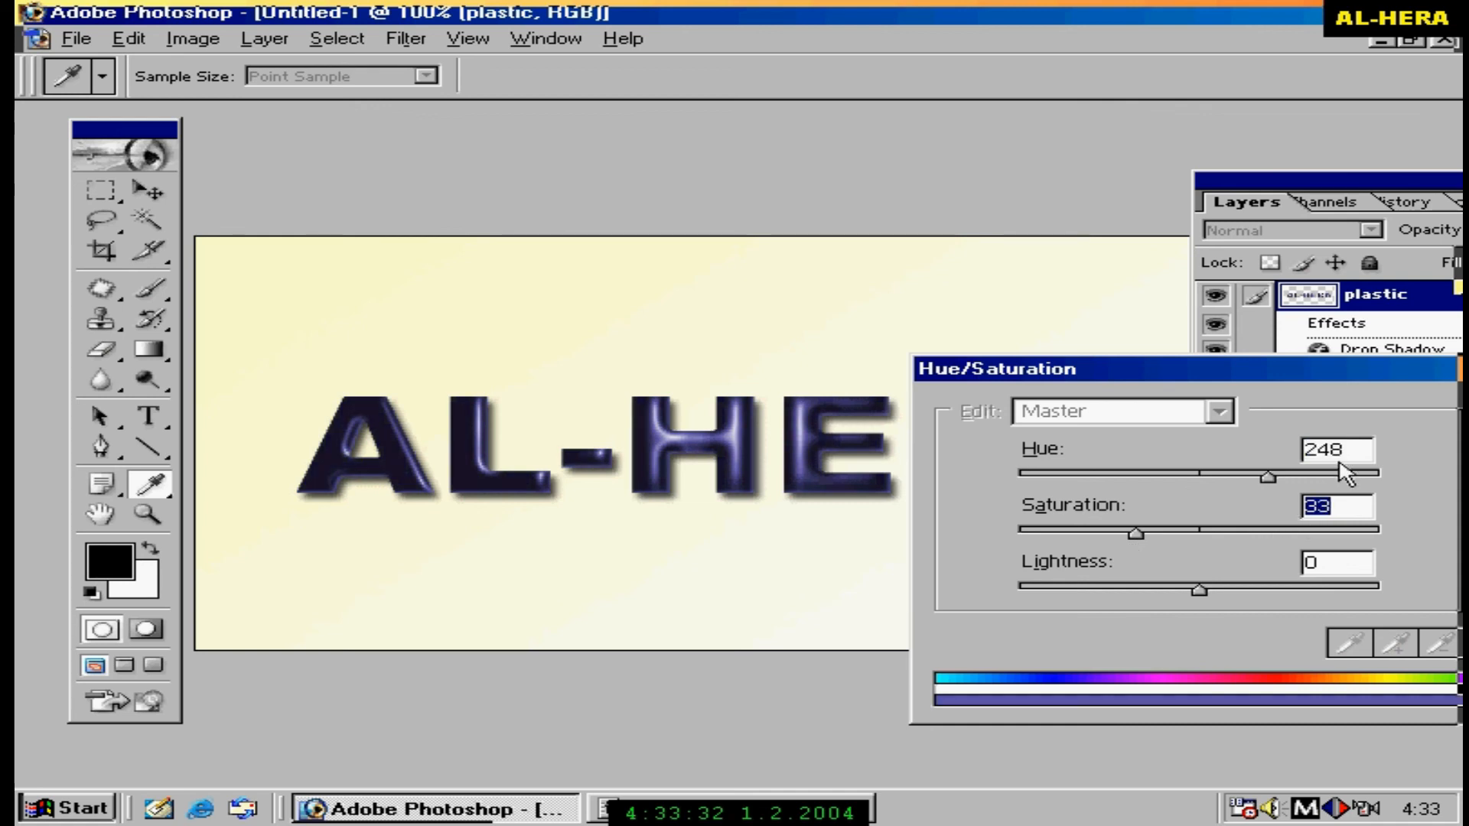
left_click_drag(1224, 381, 1050, 508)
left_click_drag(985, 406, 967, 376)
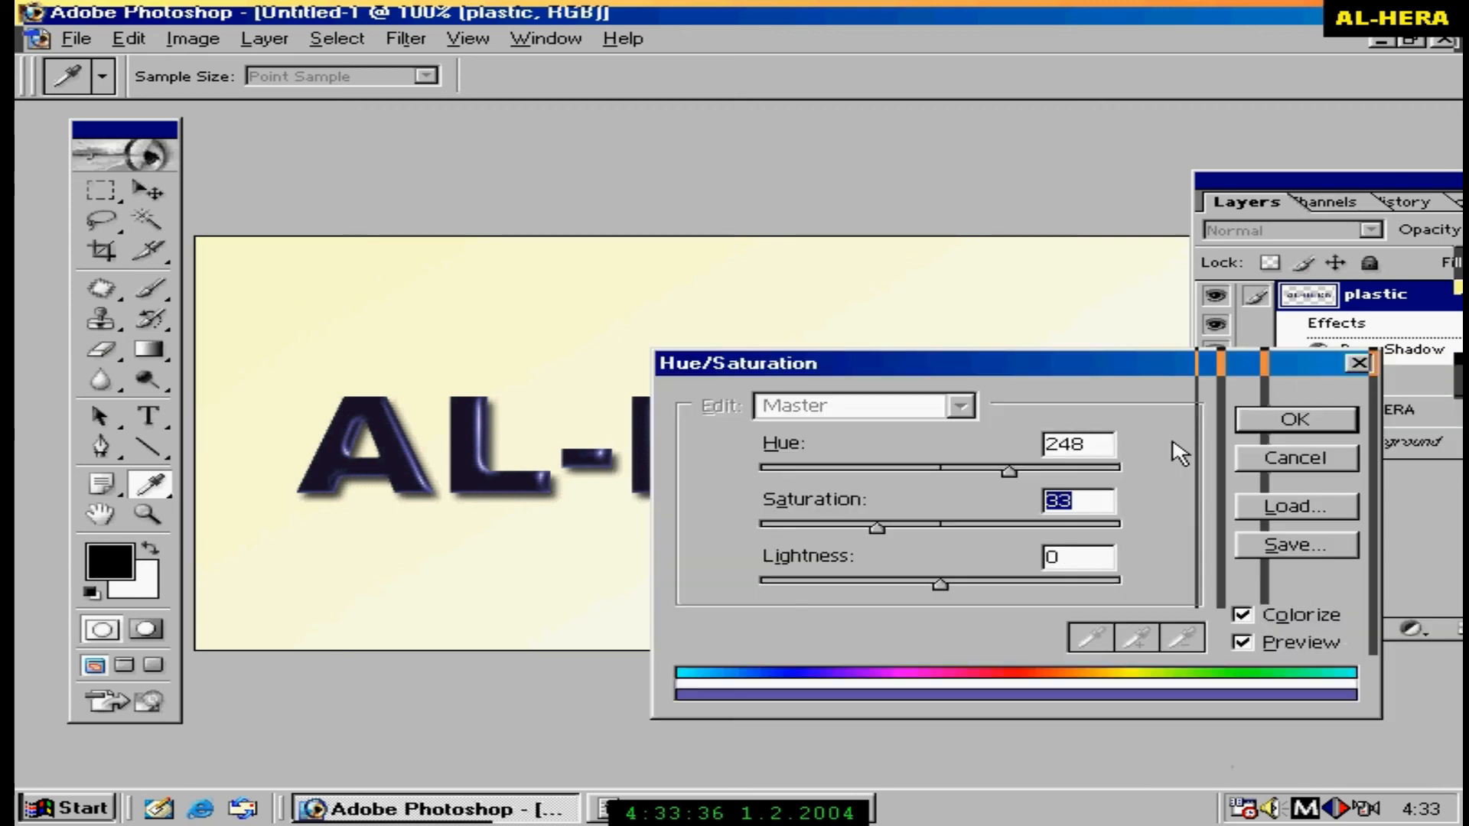
left_click(1274, 429)
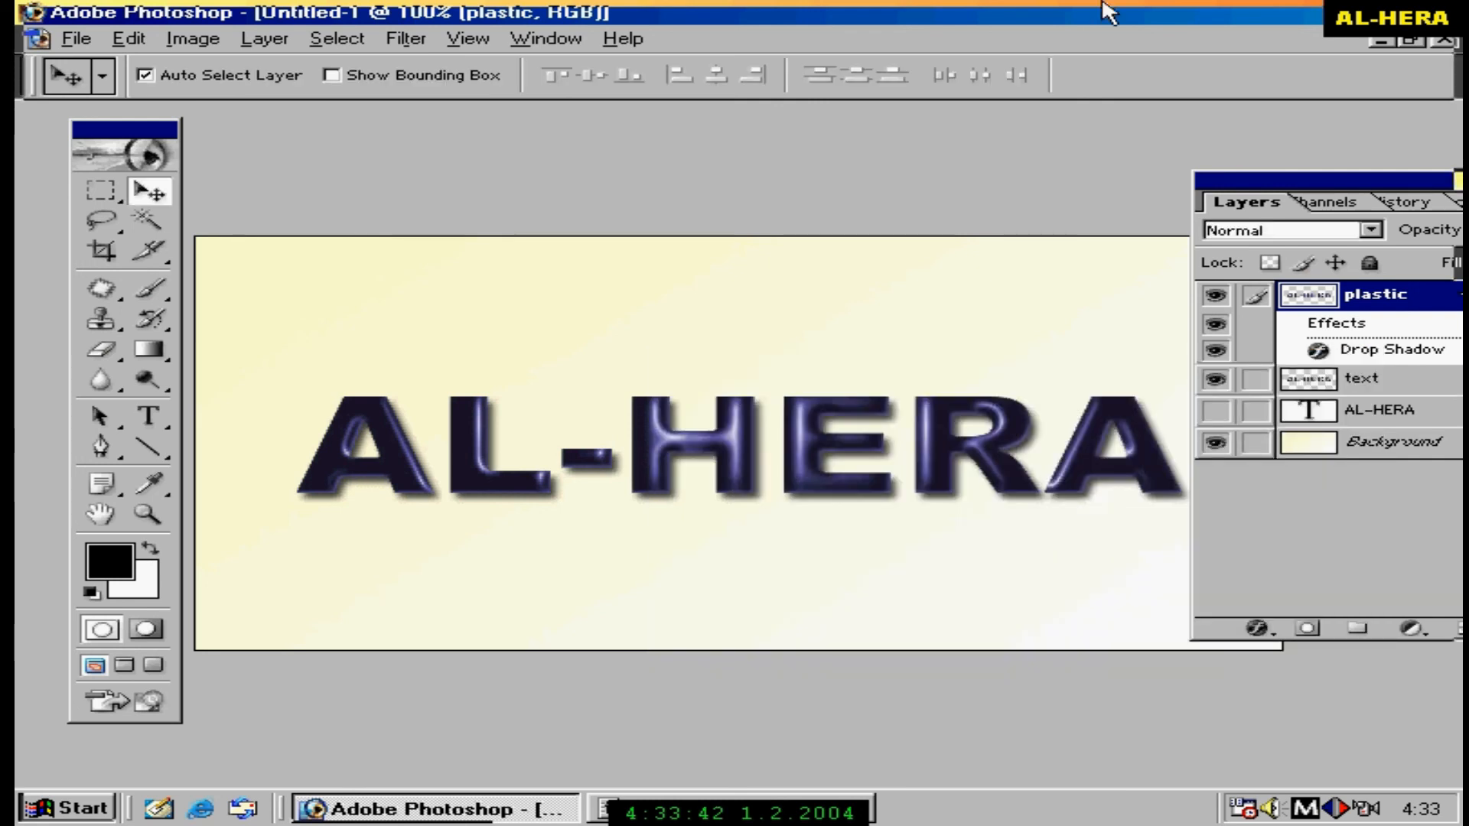
key("Tab")
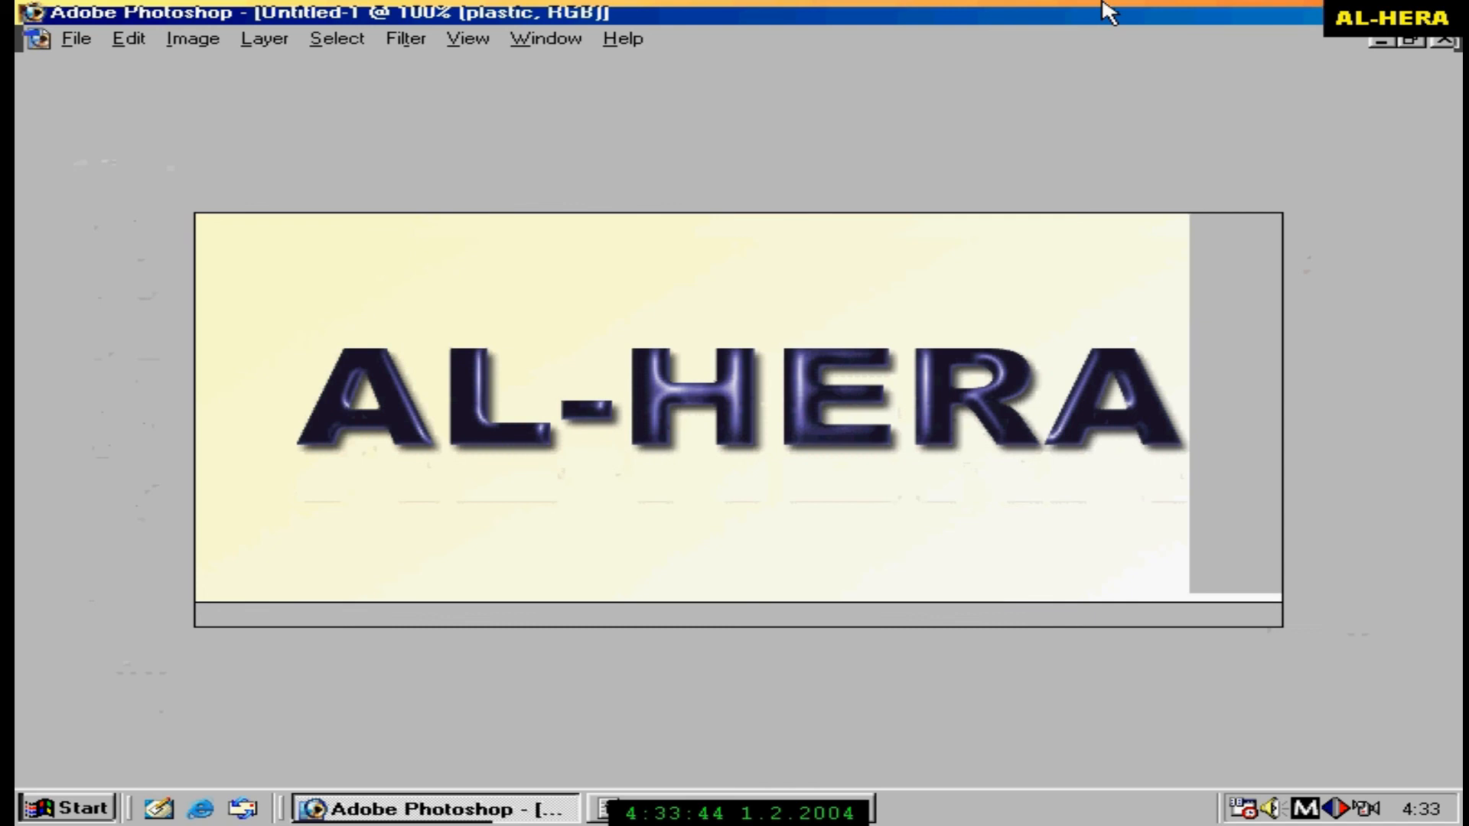